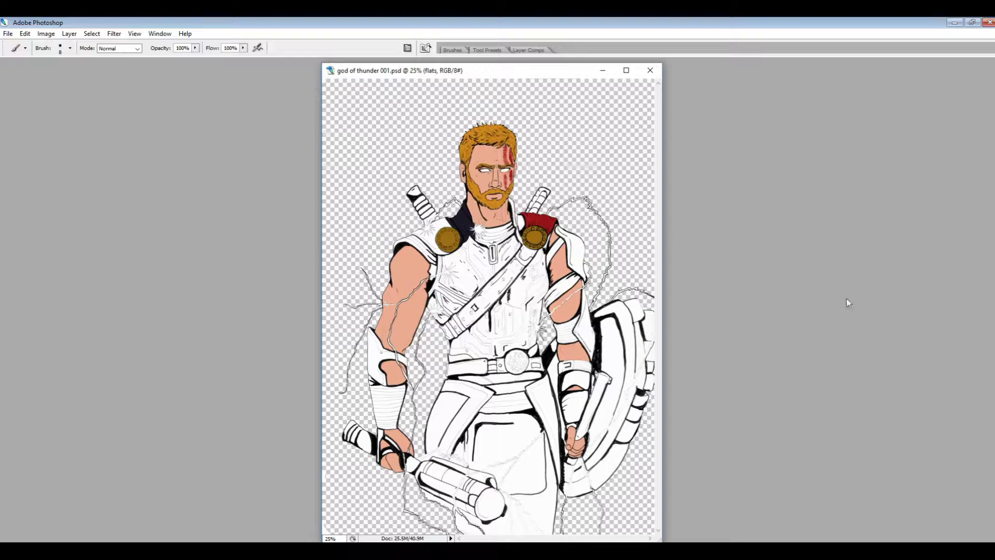
Step: Maximize the document in full-screen view and zoom in on the left shoulder
left_click(626, 70)
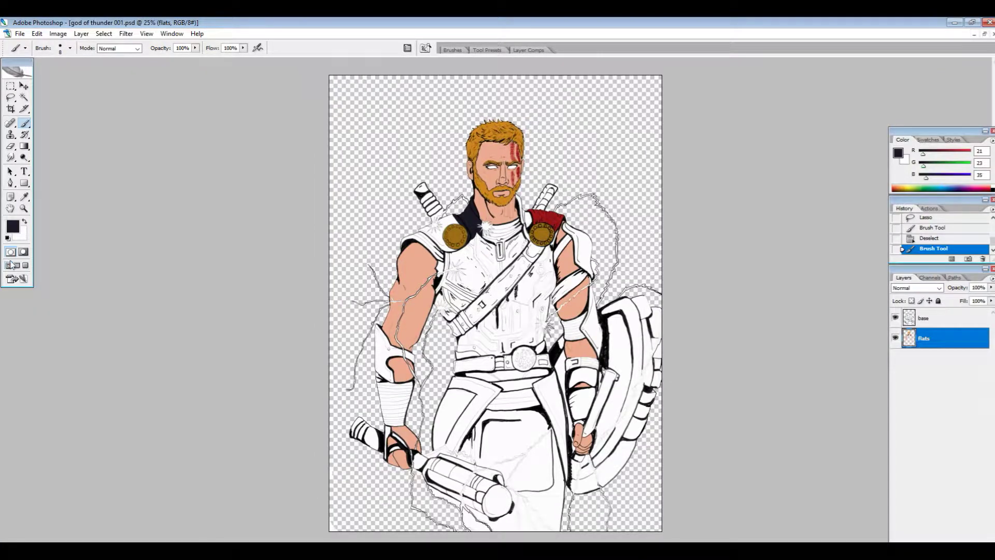
left_click(17, 266)
key("ctrl+plus")
key("ctrl+plus")
key("ctrl+plus")
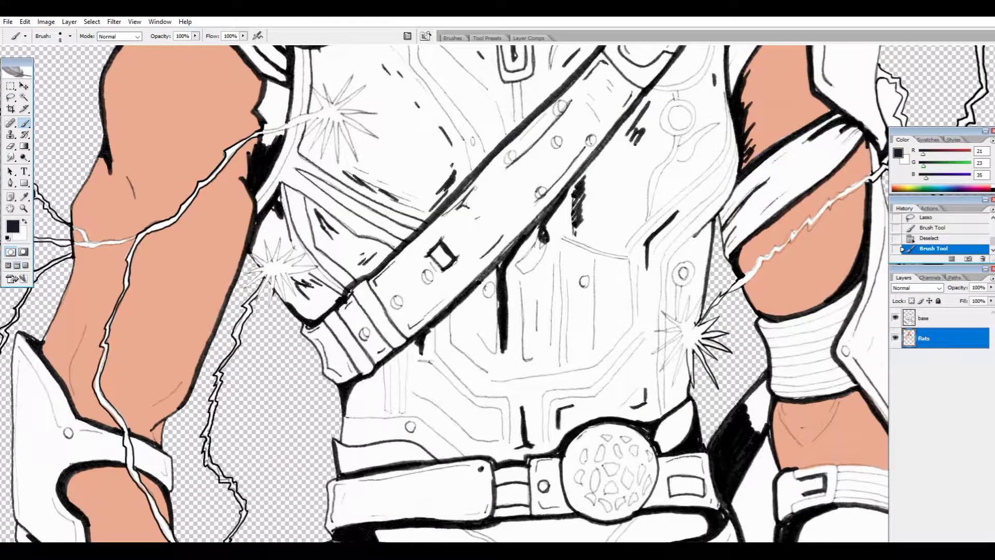
left_click_drag(497, 208, 501, 506)
left_click_drag(355, 223, 372, 264)
Step: Lasso the left shoulder around the gold disc up to the collar and paint it navy
key("l")
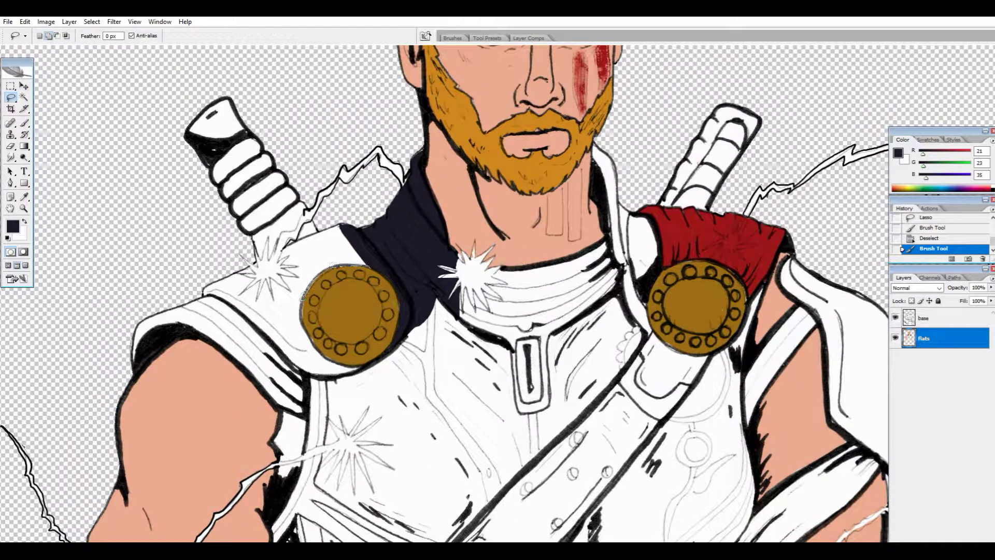
left_click_drag(314, 405, 277, 438)
left_click_drag(255, 370, 189, 326)
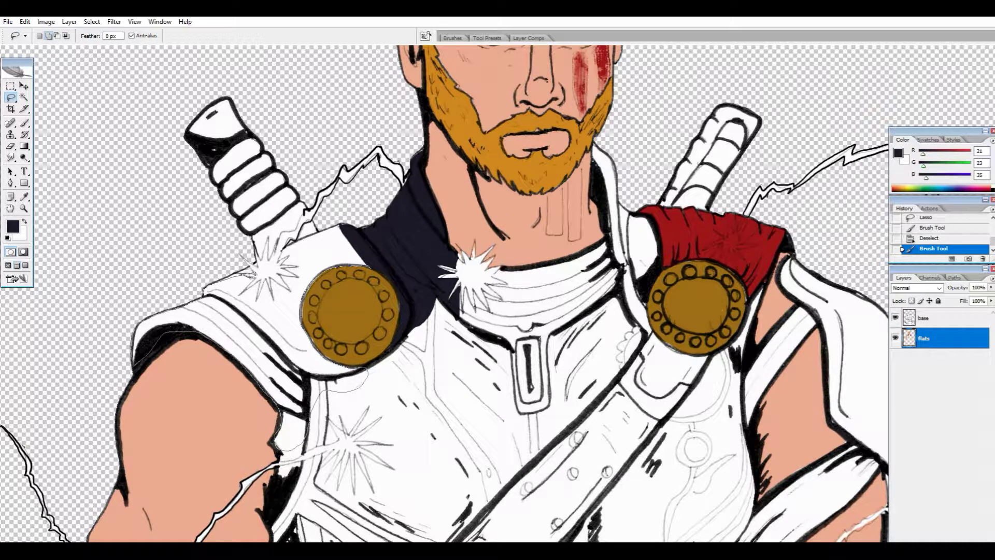
mouse_move(285, 274)
left_mouse_down()
mouse_move(332, 263)
mouse_move(311, 280)
left_mouse_up()
left_click_drag(321, 244, 290, 248)
left_click_drag(498, 290, 479, 229)
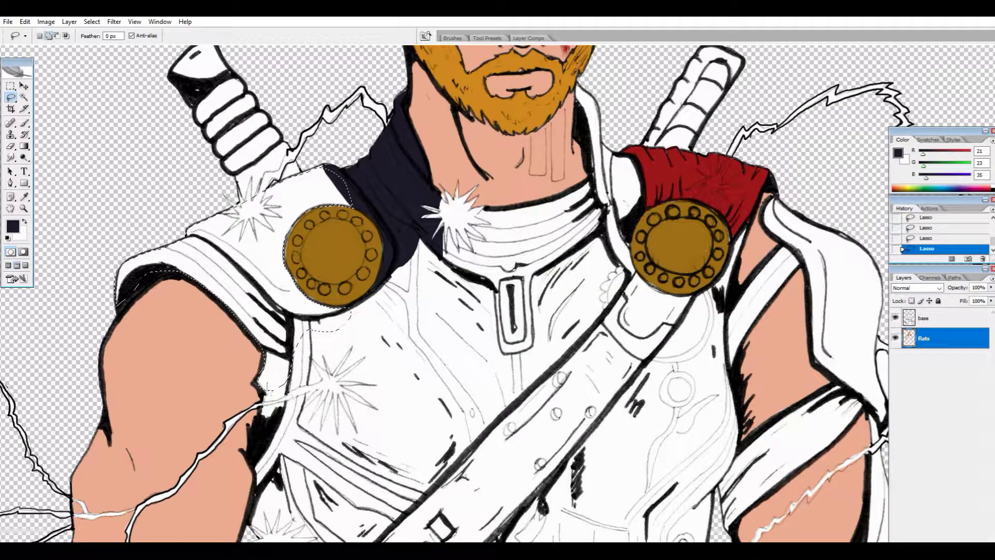
mouse_move(186, 259)
left_mouse_down()
mouse_move(198, 295)
mouse_move(155, 311)
mouse_move(236, 280)
mouse_move(311, 394)
mouse_move(259, 275)
mouse_move(354, 216)
left_mouse_up()
key("b")
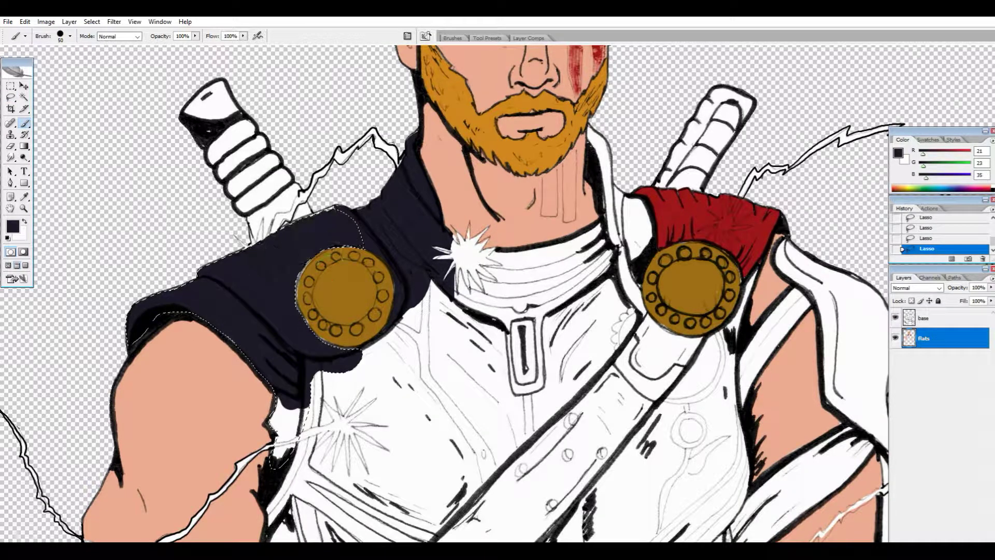
Step: Deselect, shrink the brush and paint navy along the shoulder pad's top edge
key("ctrl+d")
key("bracketleft")
key("ctrl+plus")
mouse_move(140, 135)
left_mouse_down()
mouse_move(240, 224)
mouse_move(343, 233)
mouse_move(451, 189)
left_mouse_up()
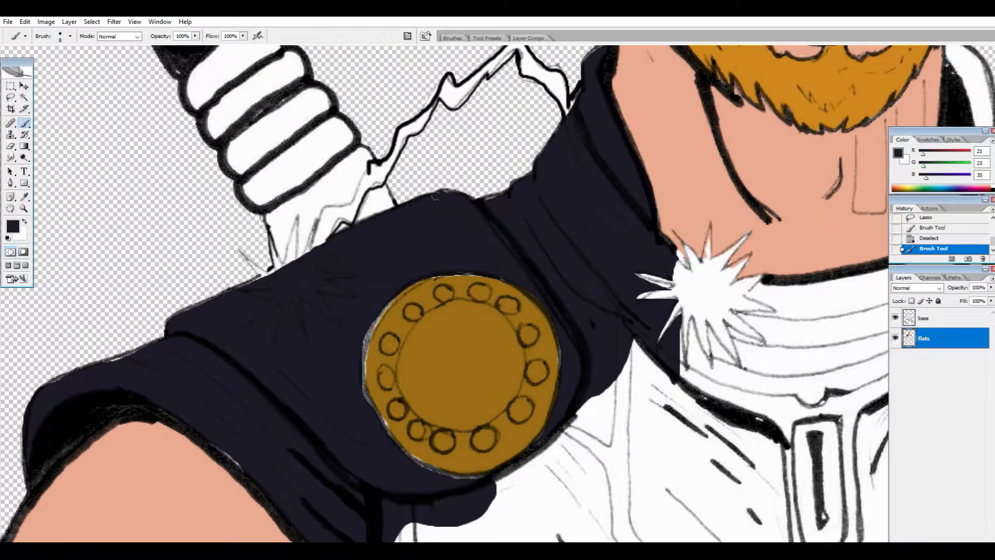
left_click_drag(311, 301, 453, 182)
mouse_move(397, 158)
left_mouse_down()
mouse_move(241, 246)
mouse_move(181, 352)
mouse_move(291, 280)
left_mouse_up()
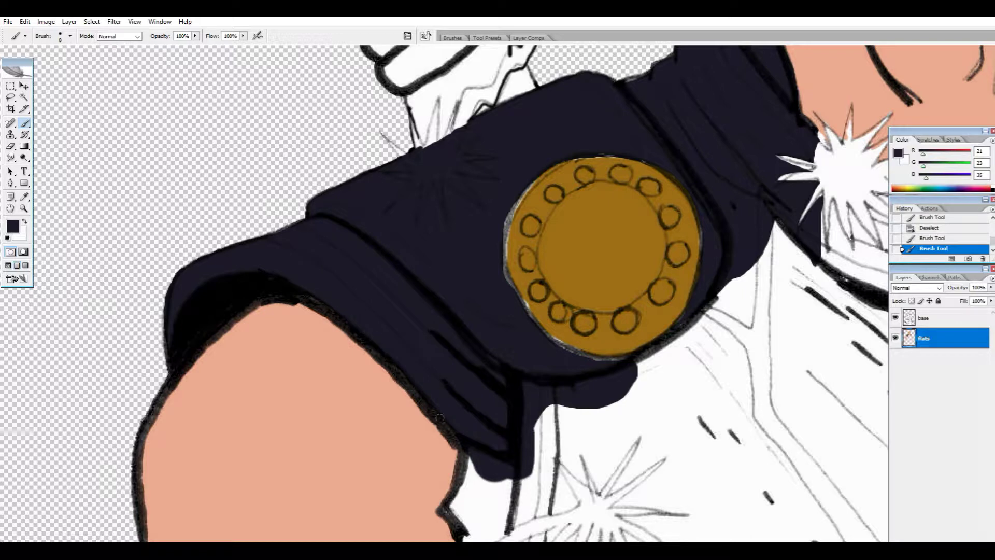
Step: Paint navy around the gold disc's edges and along the collar, then start outlining the chest
left_click_drag(440, 417, 264, 431)
mouse_move(355, 193)
left_mouse_down()
mouse_move(332, 234)
mouse_move(337, 307)
mouse_move(334, 233)
mouse_move(358, 337)
mouse_move(487, 356)
mouse_move(539, 311)
mouse_move(388, 366)
left_mouse_up()
mouse_move(529, 249)
left_mouse_down()
mouse_move(518, 217)
mouse_move(430, 163)
mouse_move(399, 174)
left_mouse_up()
mouse_move(530, 209)
left_mouse_down()
mouse_move(417, 312)
mouse_move(456, 368)
mouse_move(539, 384)
mouse_move(466, 378)
left_mouse_up()
left_click_drag(258, 297, 310, 180)
left_click_drag(363, 337, 270, 259)
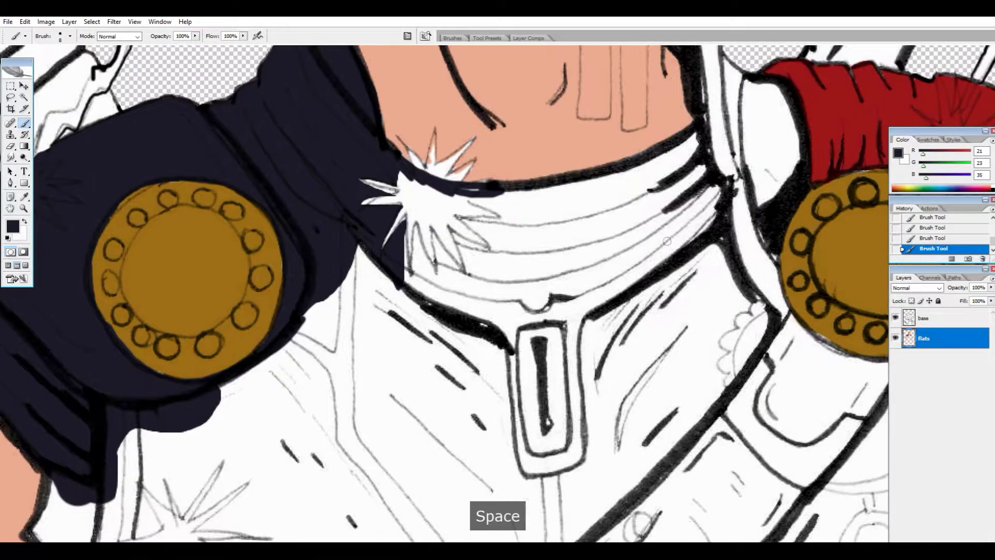
key("l")
mouse_move(565, 179)
left_mouse_down()
mouse_move(716, 148)
mouse_move(513, 303)
left_mouse_up()
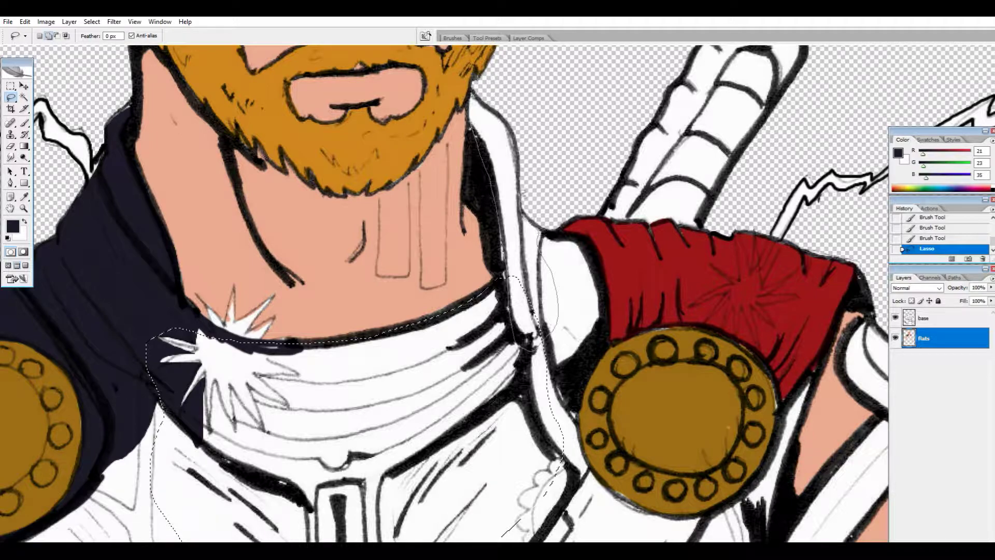
Step: Lasso the collar and upper chest down to the diagonal strap
left_click_drag(511, 283, 459, 220)
left_click_drag(487, 176, 469, 316)
left_click_drag(470, 316, 451, 202)
left_click_drag(520, 287, 621, 149)
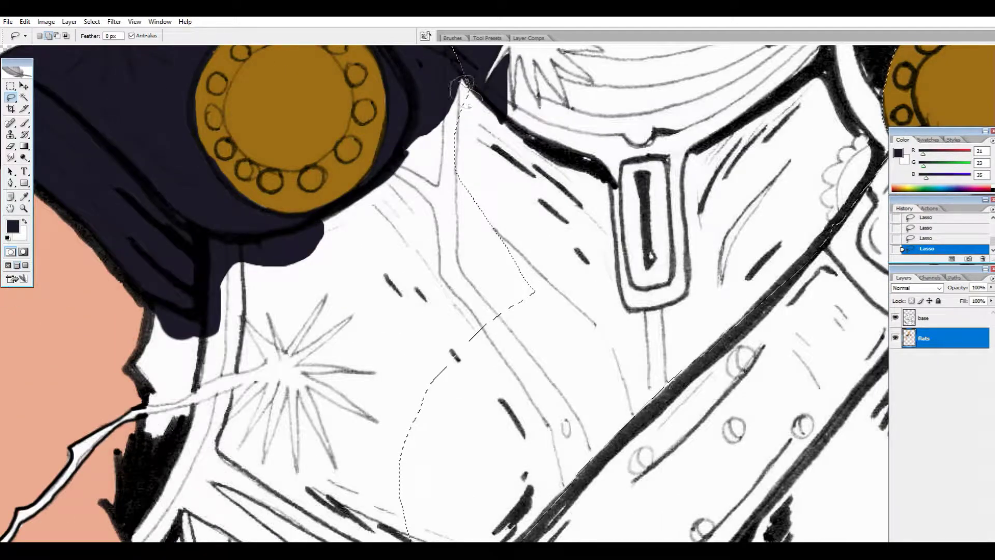
mouse_move(620, 155)
left_mouse_down()
mouse_move(455, 356)
mouse_move(330, 163)
left_mouse_up()
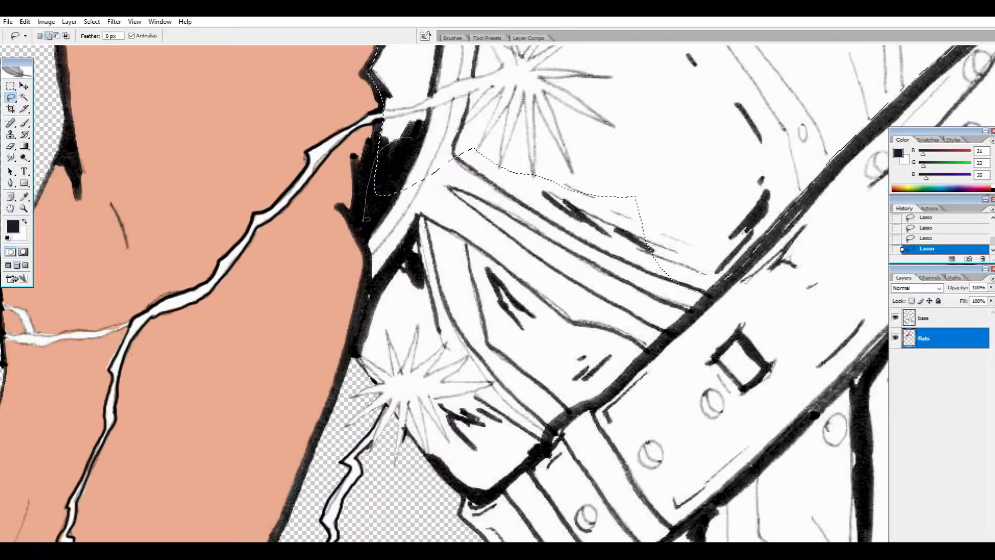
mouse_move(329, 162)
left_mouse_down()
mouse_move(597, 173)
mouse_move(572, 78)
left_mouse_up()
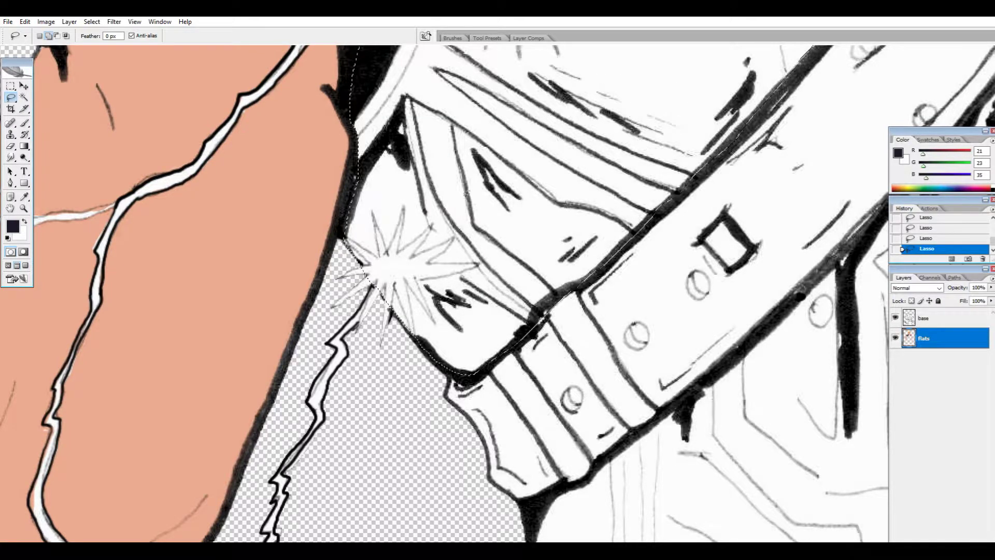
left_click_drag(695, 171, 808, 51)
key("ctrl+minus")
key("ctrl+minus")
Step: Fill the selected collar and chest navy with a large brush, then touch up a spot
key("b")
key("bracketright")
left_click_drag(575, 124, 545, 202)
left_click_drag(576, 166, 467, 337)
left_click_drag(441, 389, 404, 249)
mouse_move(466, 363)
left_mouse_down()
mouse_move(521, 179)
mouse_move(467, 290)
left_mouse_up()
key("ctrl+d")
key("bracketleft")
key("bracketleft")
key("bracketleft")
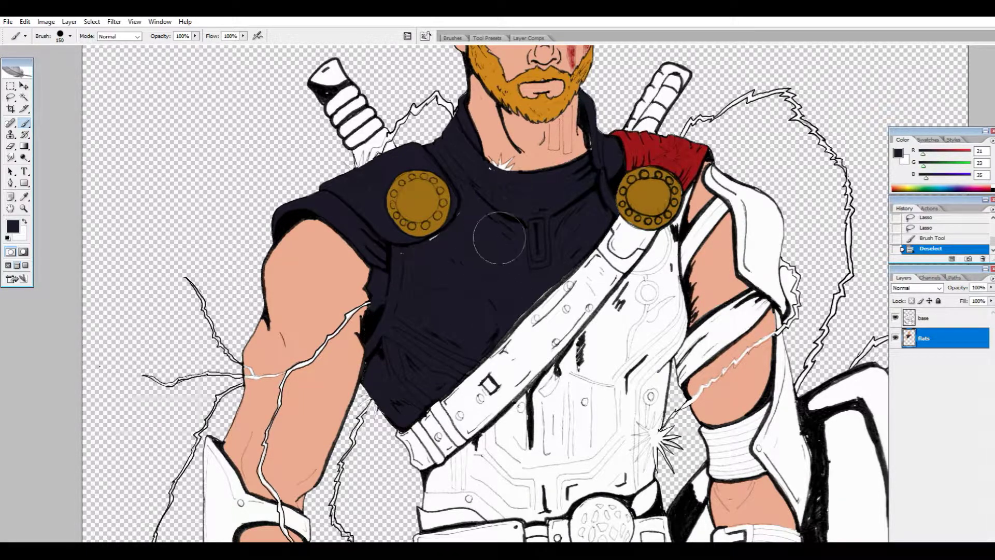
key("bracketleft")
key("bracketleft")
left_click_drag(404, 253, 402, 255)
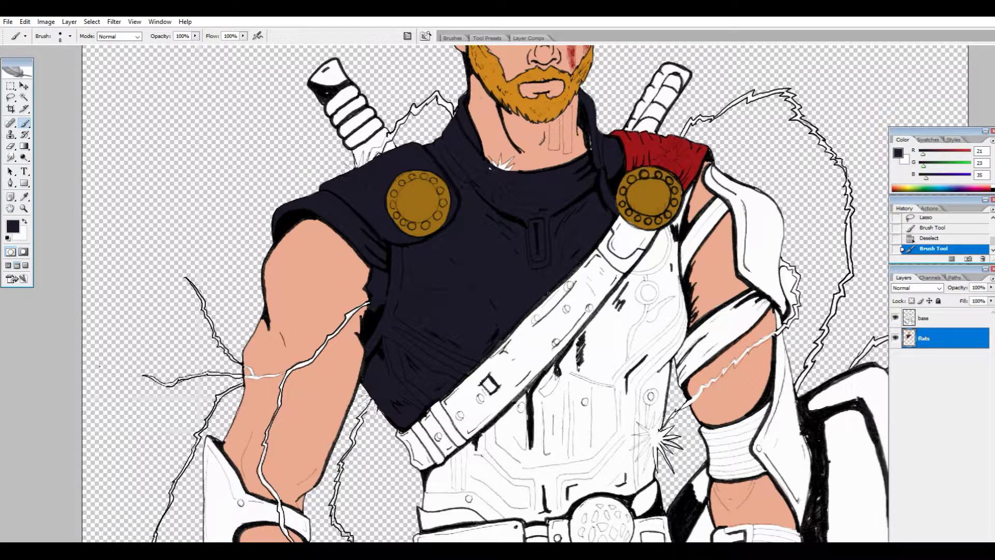
Step: Dab navy over the white specks left near the collar
left_click(491, 167)
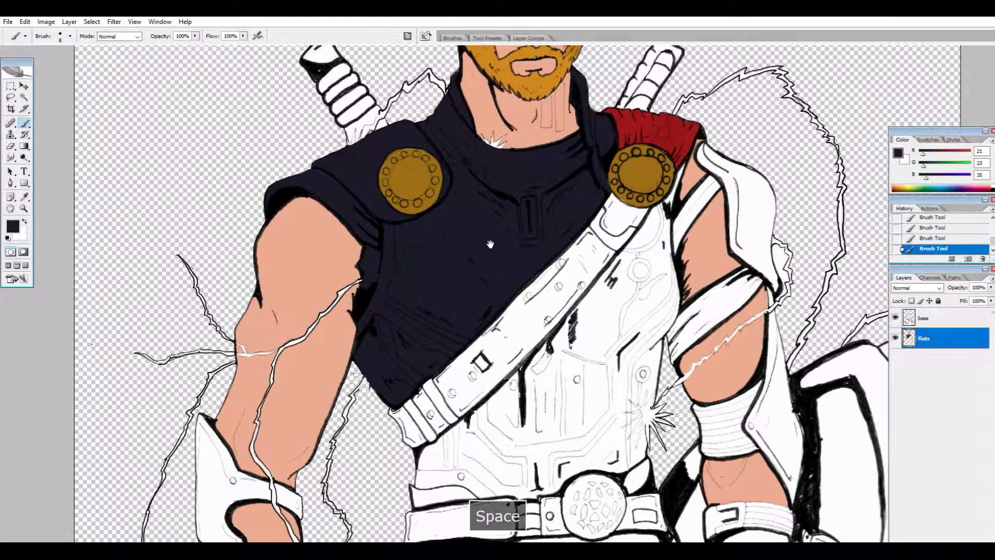
left_click_drag(593, 322, 551, 234)
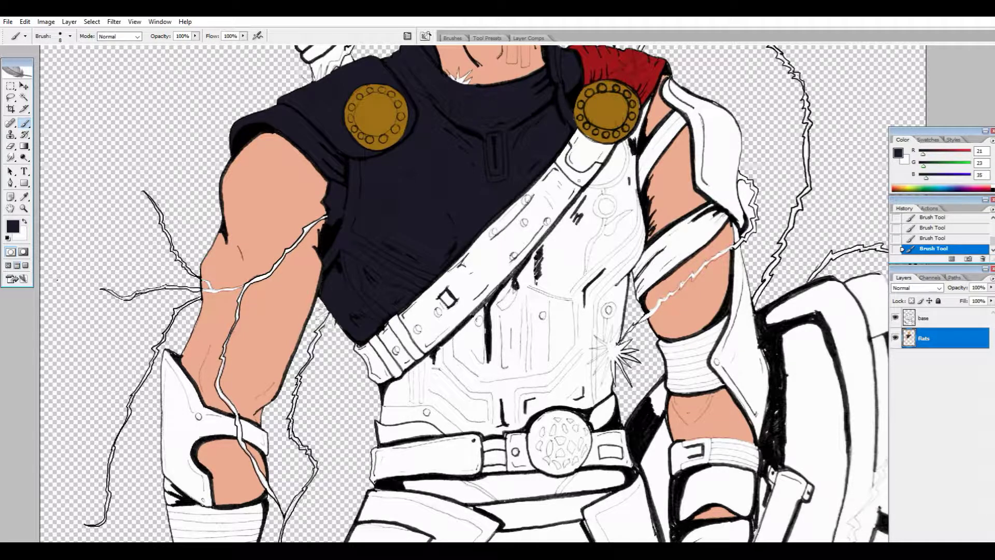
left_click_drag(370, 374, 373, 393)
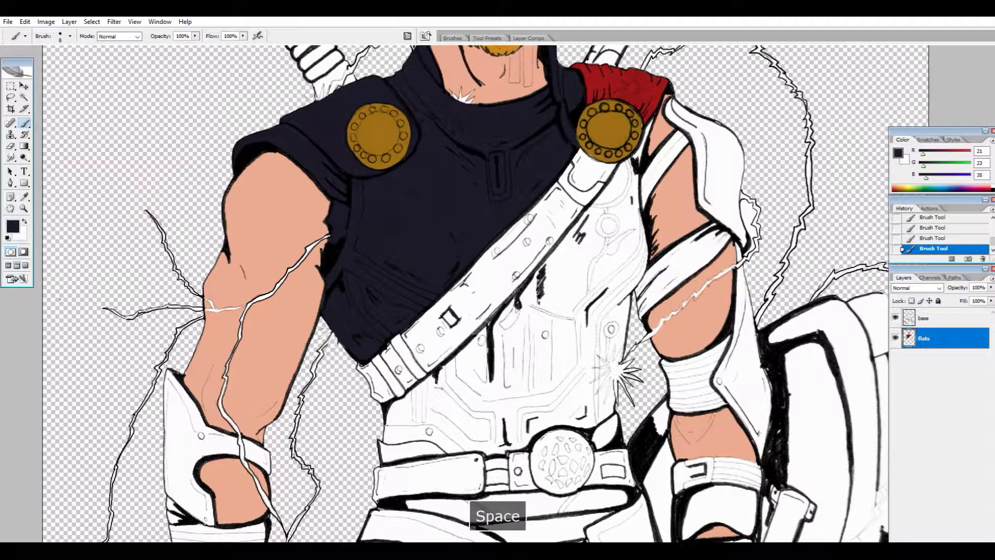
Step: Lasso the chest strap and lower torso down the left leg and zigzag hem
key("l")
key("ctrl+equal")
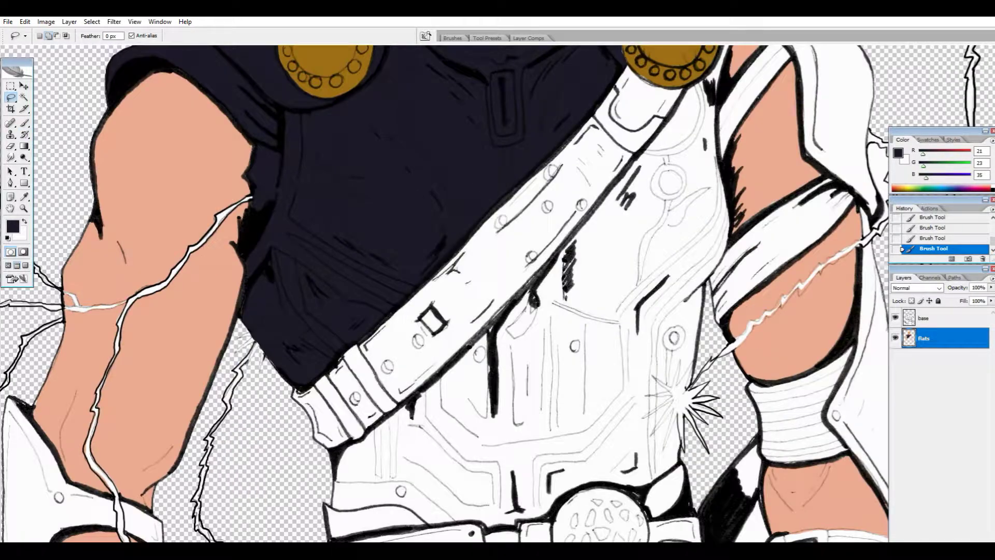
left_click_drag(373, 392, 364, 312)
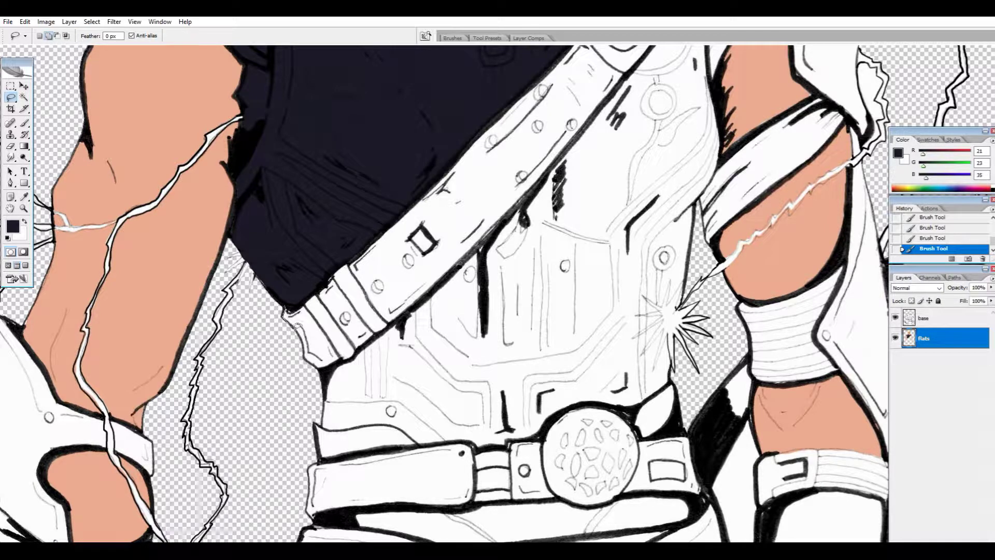
left_click_drag(307, 356, 326, 411)
left_click_drag(586, 456, 586, 150)
left_click_drag(314, 215, 276, 286)
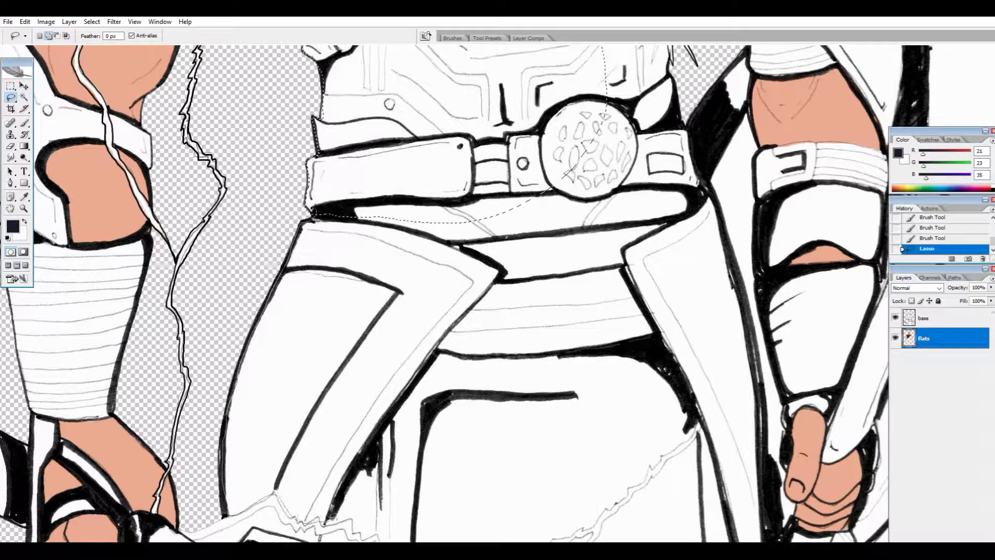
left_click_drag(272, 490, 715, 269)
Step: Extend the selection along the trousers, the torso's right side and the hammer area
mouse_move(404, 465)
left_mouse_down()
mouse_move(346, 315)
mouse_move(347, 185)
left_mouse_up()
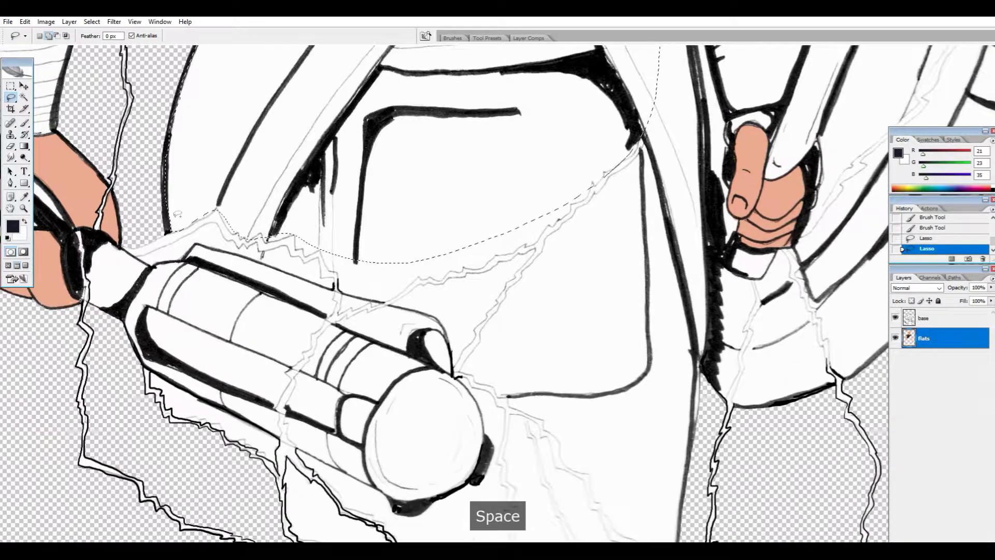
mouse_move(178, 213)
left_mouse_down()
mouse_move(192, 242)
mouse_move(334, 285)
mouse_move(454, 342)
mouse_move(679, 345)
mouse_move(706, 191)
left_mouse_up()
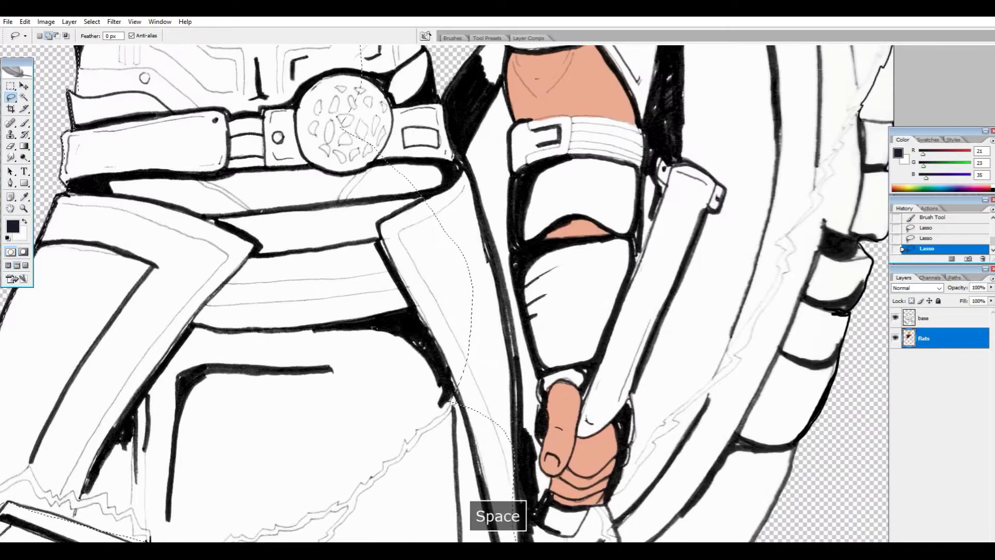
left_click_drag(453, 207, 386, 235)
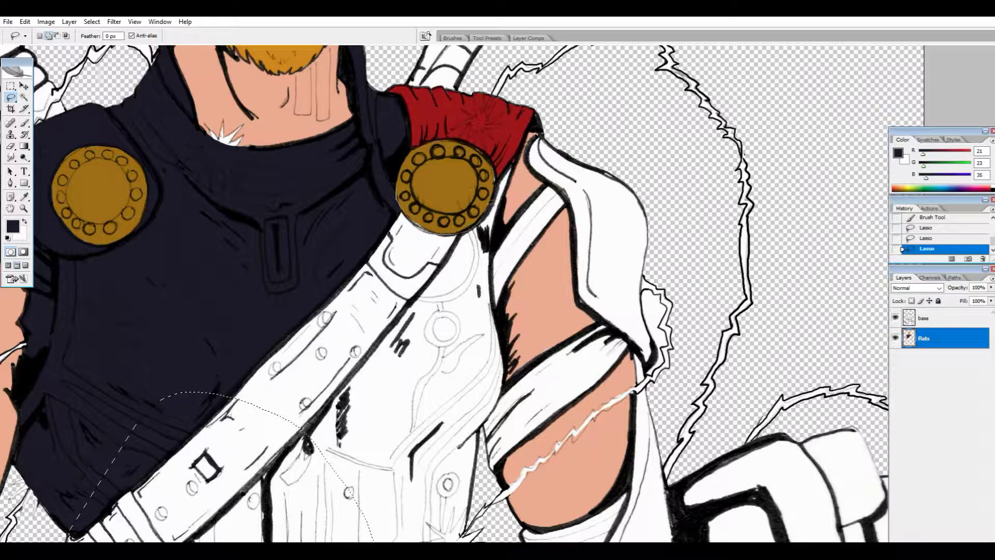
mouse_move(519, 153)
left_mouse_down()
mouse_move(492, 262)
mouse_move(501, 357)
left_mouse_up()
mouse_move(373, 539)
left_mouse_down()
mouse_move(477, 410)
mouse_move(414, 130)
mouse_move(418, 182)
left_mouse_up()
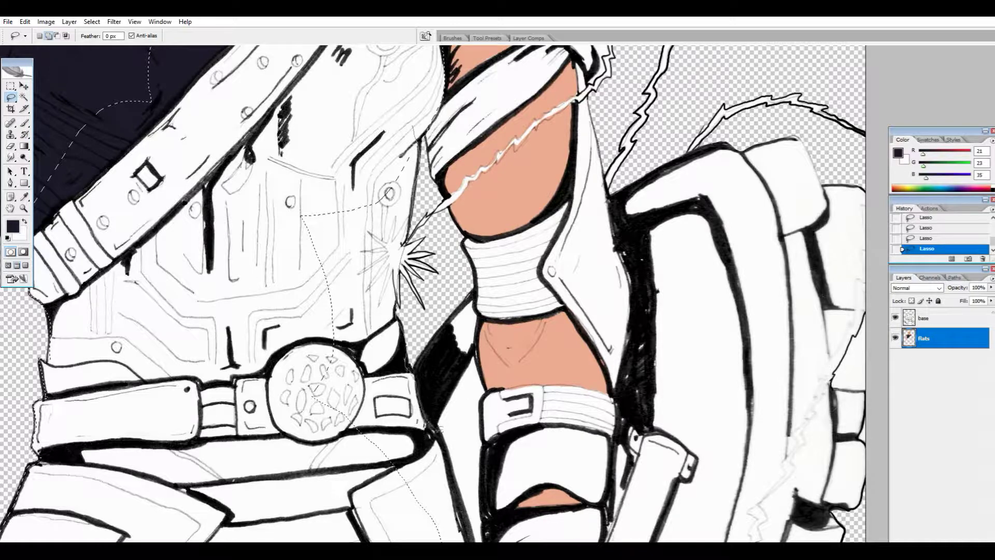
left_click_drag(440, 429, 363, 138)
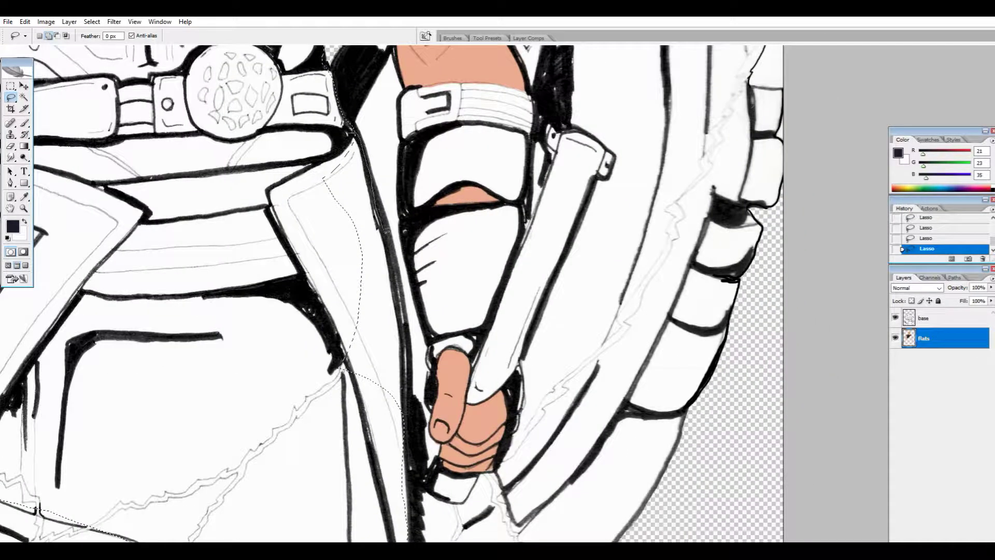
left_click_drag(407, 539, 405, 265)
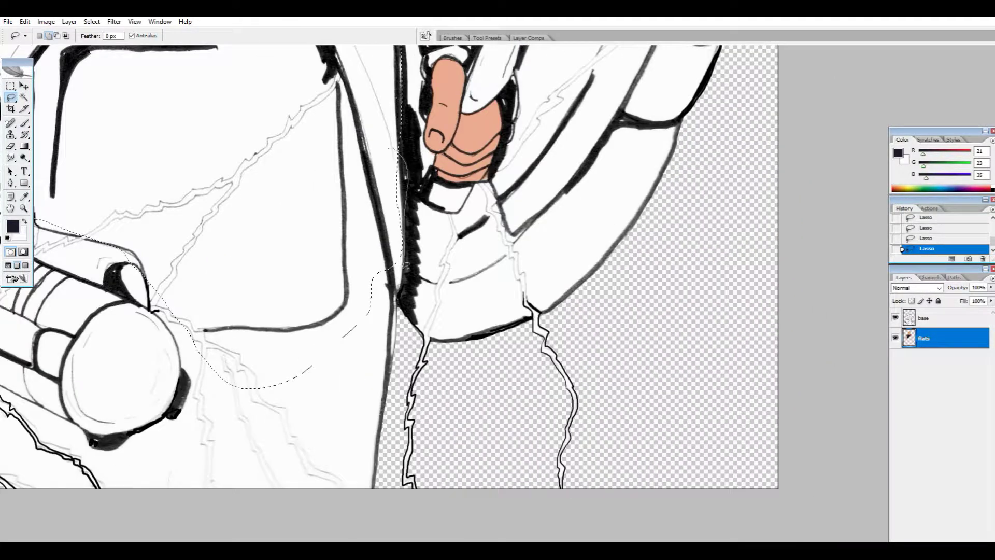
mouse_move(299, 434)
left_mouse_down()
mouse_move(196, 316)
mouse_move(438, 539)
left_mouse_up()
Step: Paint the selected strap, torso, belt and trousers dark navy
key("ctrl+minus")
key("b")
key("bracketright")
left_click_drag(336, 449, 310, 463)
mouse_move(409, 223)
left_mouse_down()
mouse_move(456, 197)
mouse_move(451, 352)
mouse_move(427, 220)
mouse_move(337, 306)
mouse_move(394, 352)
mouse_move(414, 290)
mouse_move(372, 410)
mouse_move(342, 321)
mouse_move(415, 399)
mouse_move(482, 363)
mouse_move(479, 534)
mouse_move(456, 446)
mouse_move(430, 534)
mouse_move(415, 440)
mouse_move(330, 456)
mouse_move(332, 404)
mouse_move(373, 456)
mouse_move(384, 425)
mouse_move(355, 370)
left_mouse_up()
left_click_drag(331, 456, 322, 373)
Step: Deselect and touch up small gaps around the waist and belt with a small navy brush
key("ctrl+d")
left_click_drag(393, 290, 380, 313)
key("ctrl+equal")
key("ctrl+equal")
key("ctrl+equal")
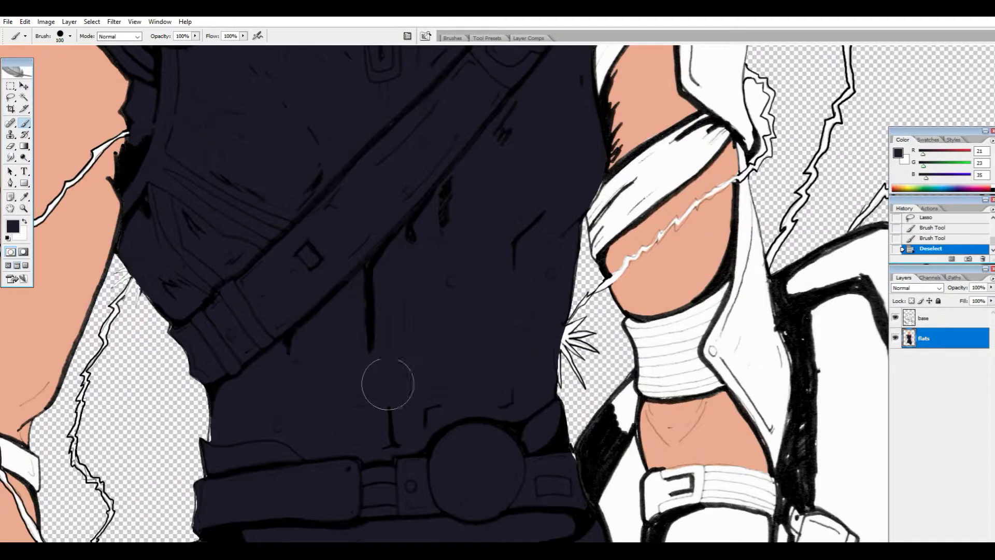
left_click_drag(546, 414, 495, 349)
key("bracketleft")
key("bracketleft")
key("bracketleft")
left_click(518, 384)
left_click_drag(157, 358, 204, 306)
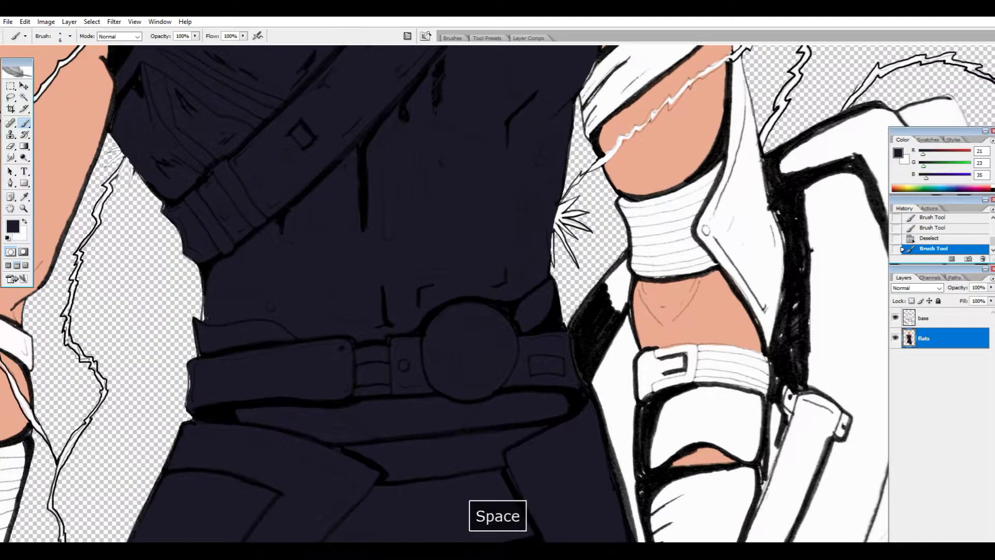
left_click(195, 412)
mouse_move(569, 331)
left_mouse_down()
mouse_move(524, 280)
mouse_move(644, 149)
left_mouse_up()
left_click(537, 328)
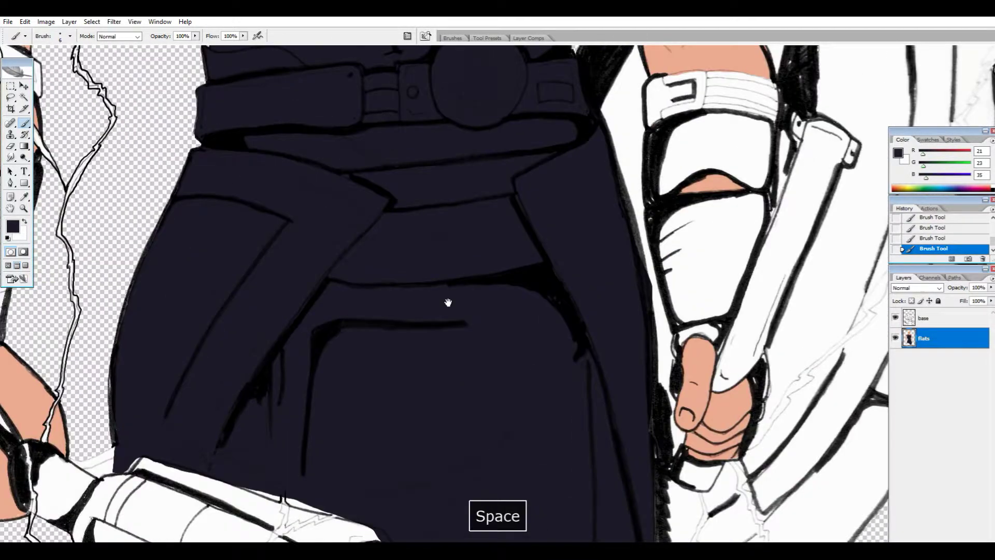
Step: Paint dark navy strokes along the edges of the cloth over the upper arm
left_click_drag(498, 349, 372, 327)
left_click_drag(372, 287, 280, 539)
mouse_move(650, 346)
left_mouse_down()
mouse_move(461, 300)
mouse_move(450, 322)
mouse_move(457, 355)
left_mouse_up()
key("bracketright")
key("bracketright")
key("bracketright")
mouse_move(456, 319)
left_mouse_down()
mouse_move(496, 244)
mouse_move(487, 284)
left_mouse_up()
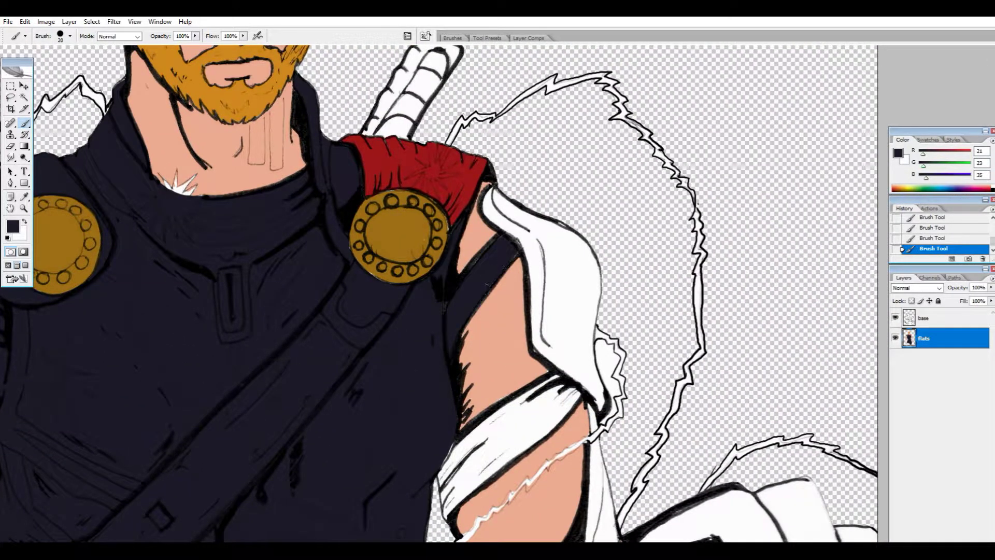
left_click_drag(507, 245, 515, 230)
mouse_move(446, 449)
left_mouse_down()
mouse_move(419, 273)
mouse_move(420, 337)
mouse_move(438, 316)
mouse_move(420, 290)
mouse_move(428, 275)
mouse_move(456, 313)
mouse_move(482, 233)
mouse_move(529, 202)
mouse_move(544, 223)
mouse_move(478, 282)
mouse_move(401, 429)
left_mouse_up()
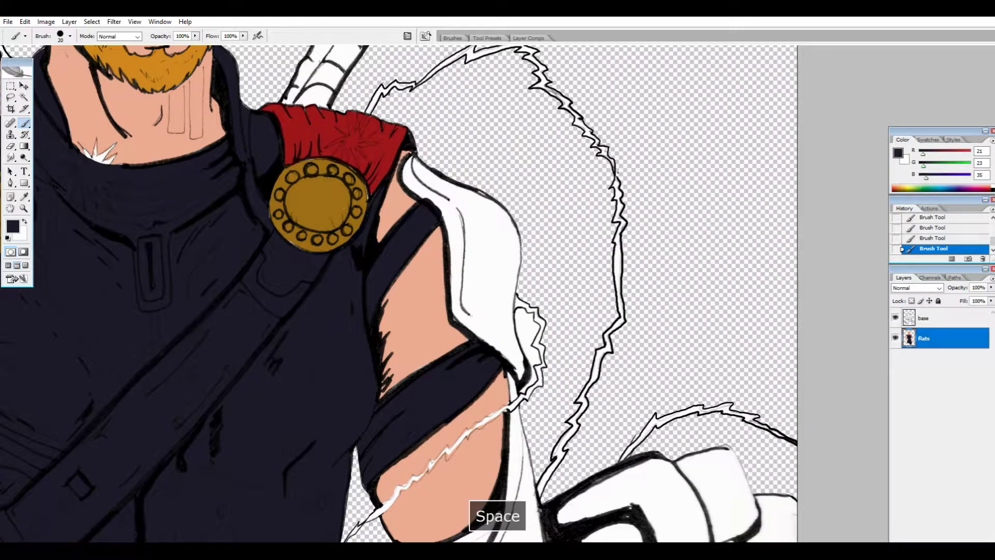
mouse_move(414, 158)
left_mouse_down()
mouse_move(407, 176)
mouse_move(417, 158)
left_mouse_up()
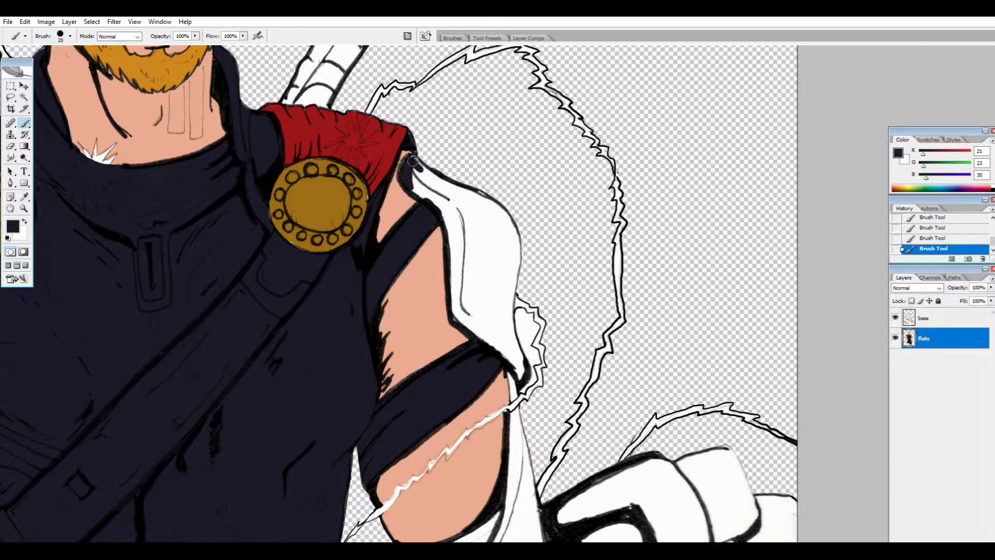
Step: Erase stray marks near the shoulder on the line-art layer, then return to the flats layer
left_click(924, 318)
key("w")
left_click(496, 516)
key("e")
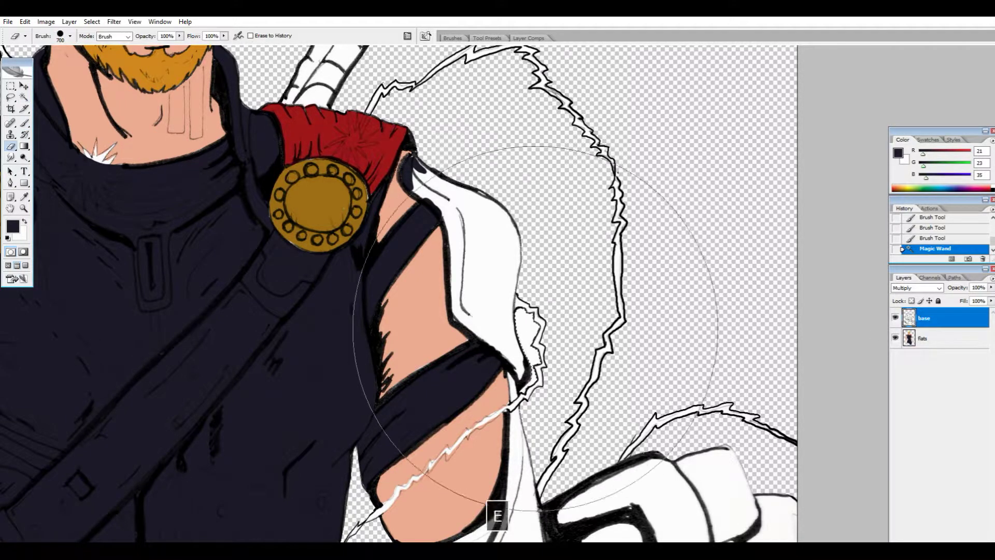
left_click(500, 355)
left_click(710, 289)
key("b")
left_click(923, 338)
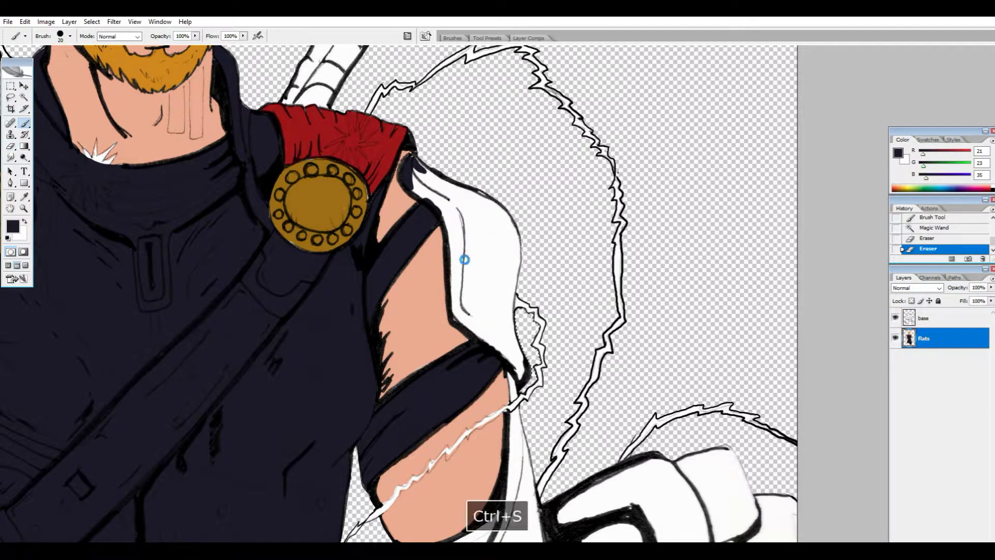
left_click(462, 310)
Step: Paint dark navy strokes along the white cloth's right edge
key("ctrl+d")
mouse_move(461, 293)
left_mouse_down()
mouse_move(463, 308)
mouse_move(505, 337)
left_mouse_up()
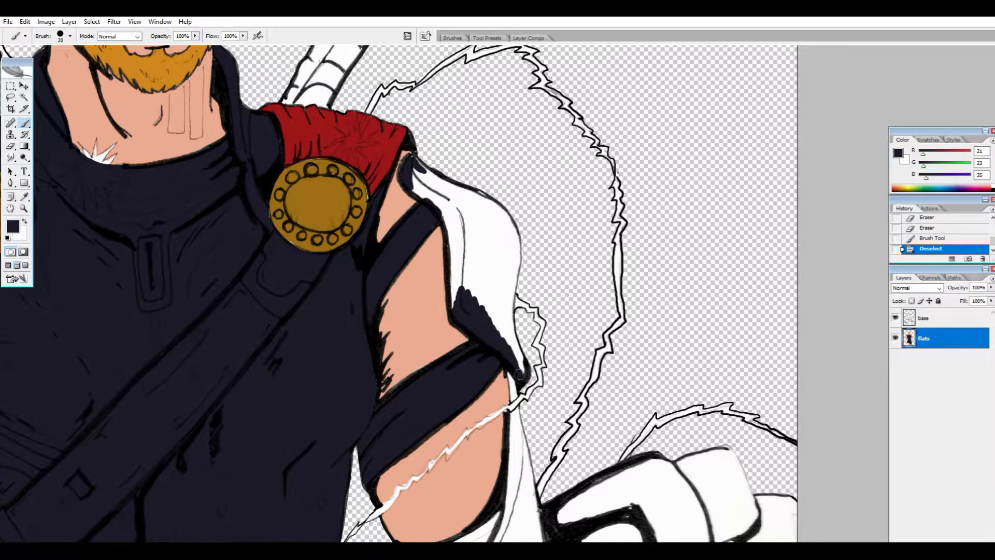
left_click_drag(520, 359, 503, 311)
left_click_drag(508, 239, 510, 294)
Step: Lasso the white cloth draped over the shoulder
key("l")
key("ctrl+plus")
left_click_drag(422, 46, 306, 145)
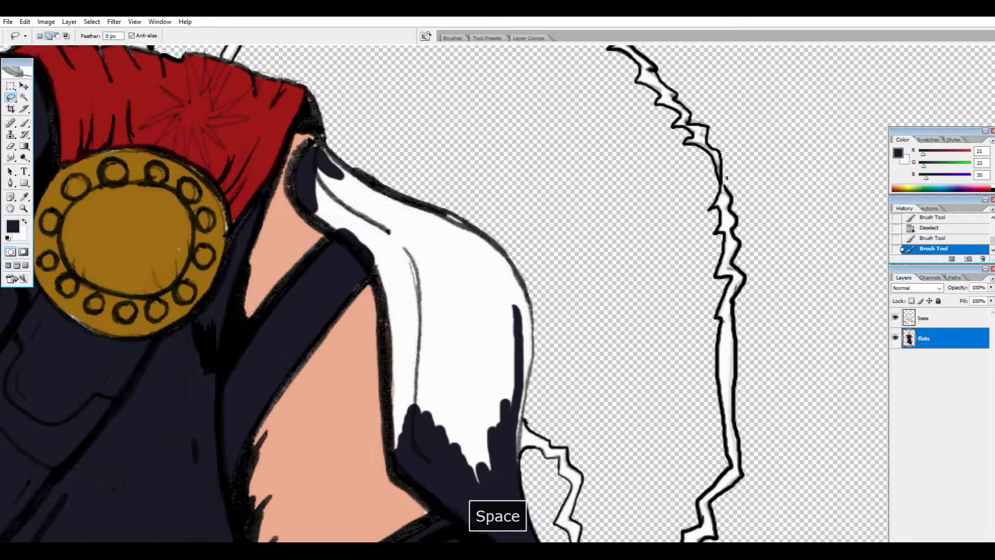
left_click_drag(395, 468, 517, 444)
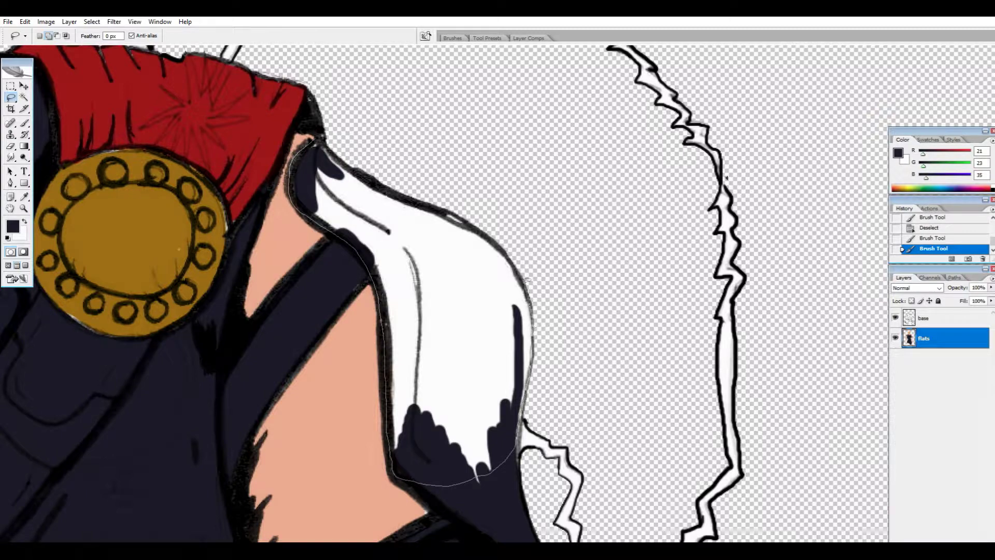
mouse_move(438, 205)
left_mouse_down()
mouse_move(314, 142)
mouse_move(262, 71)
left_mouse_up()
left_click_drag(464, 399, 409, 412)
Step: Fill the selected cloth dark navy, deselect and touch up the collar top
key("b")
mouse_move(315, 67)
left_mouse_down()
mouse_move(339, 358)
mouse_move(446, 337)
mouse_move(477, 249)
mouse_move(446, 228)
mouse_move(428, 361)
mouse_move(382, 306)
left_mouse_up()
key("ctrl+d")
key("bracketleft")
key("bracketleft")
key("bracketleft")
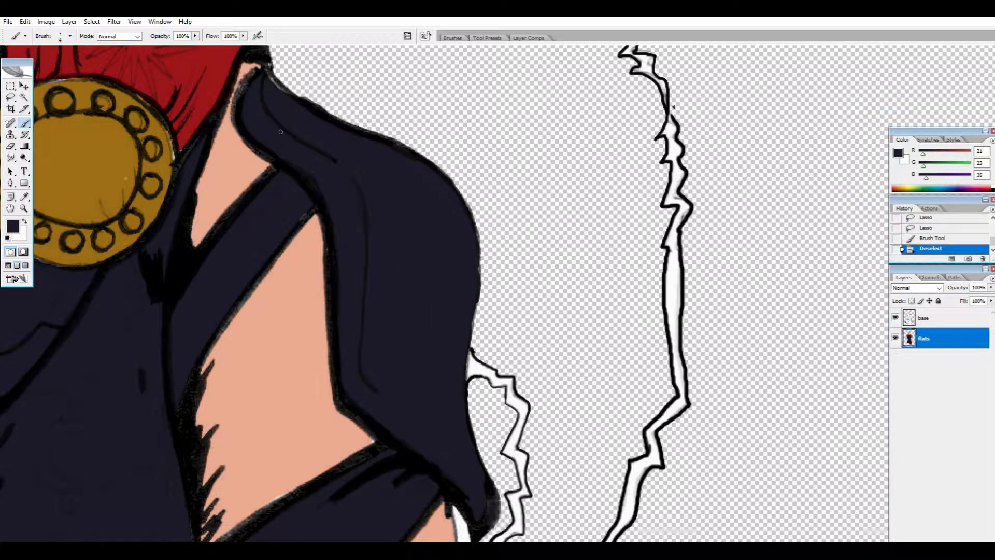
left_click_drag(267, 79, 290, 93)
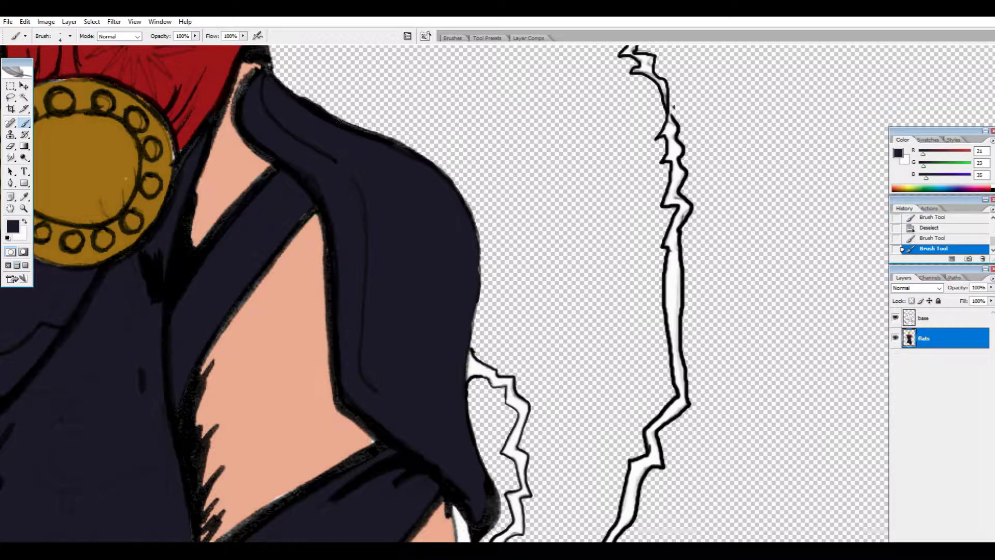
left_click_drag(404, 492, 363, 218)
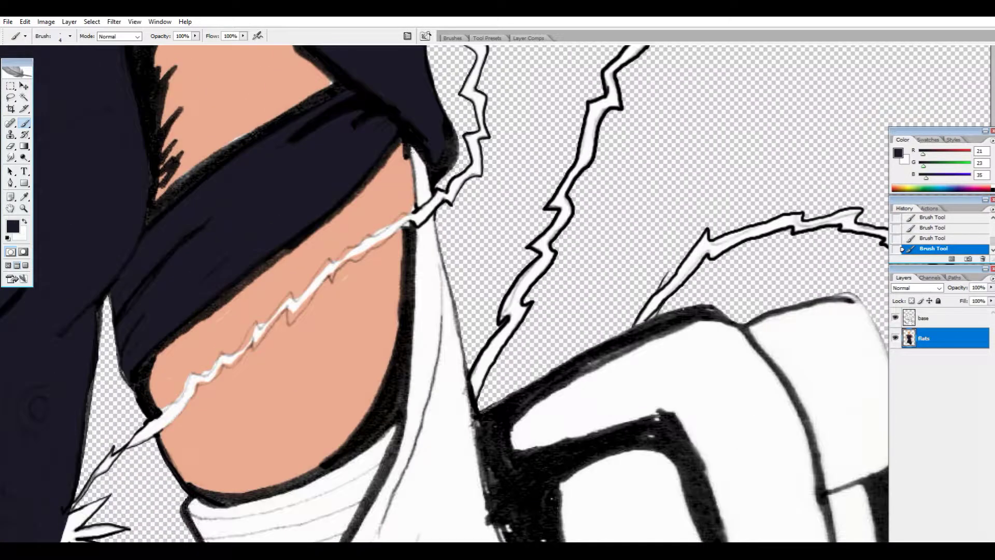
Step: Start a Polygonal Lasso outline at the sleeve edge around the upper arm
key("l")
right_click(11, 97)
left_click(51, 108)
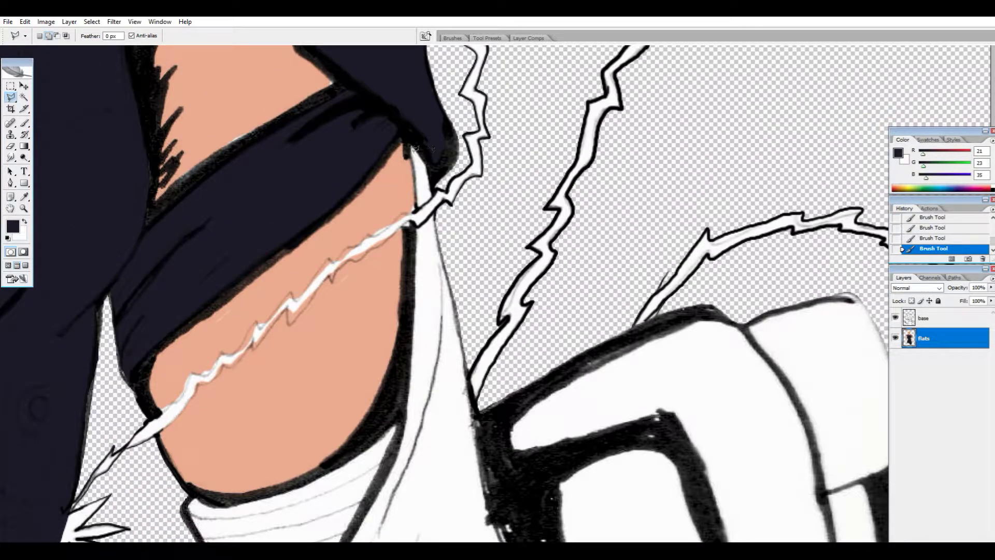
left_click(413, 143)
left_click_drag(413, 145, 403, 26)
left_click(393, 293)
Step: Add corners down and back up the jacket edge to close the first sleeve selection
left_click(311, 340)
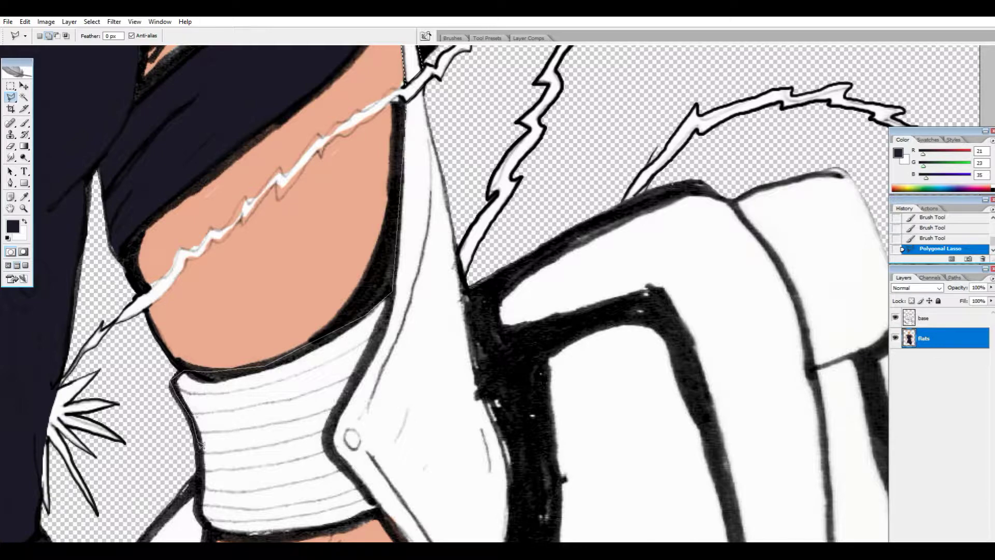
scroll(386, 513, "down", 5)
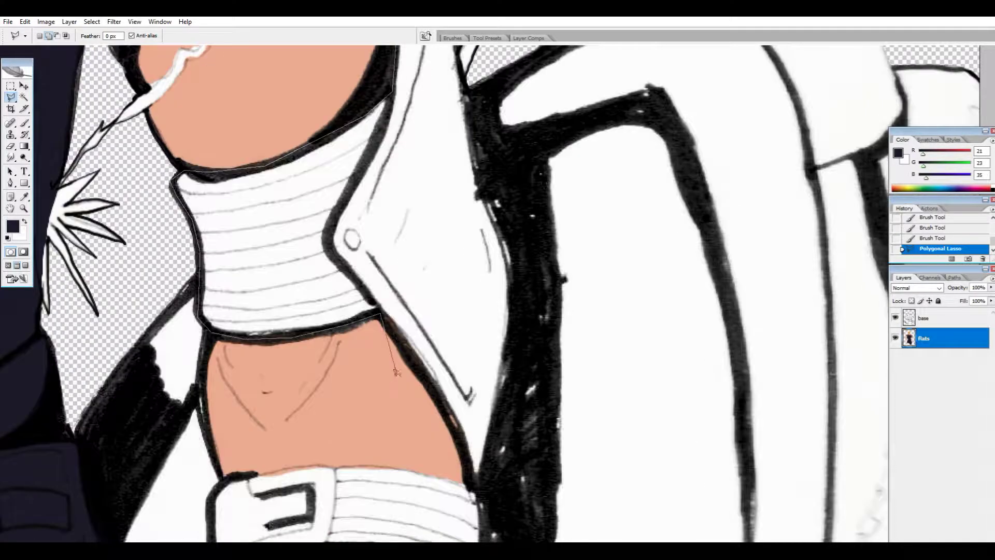
left_click(474, 480)
left_click(512, 267)
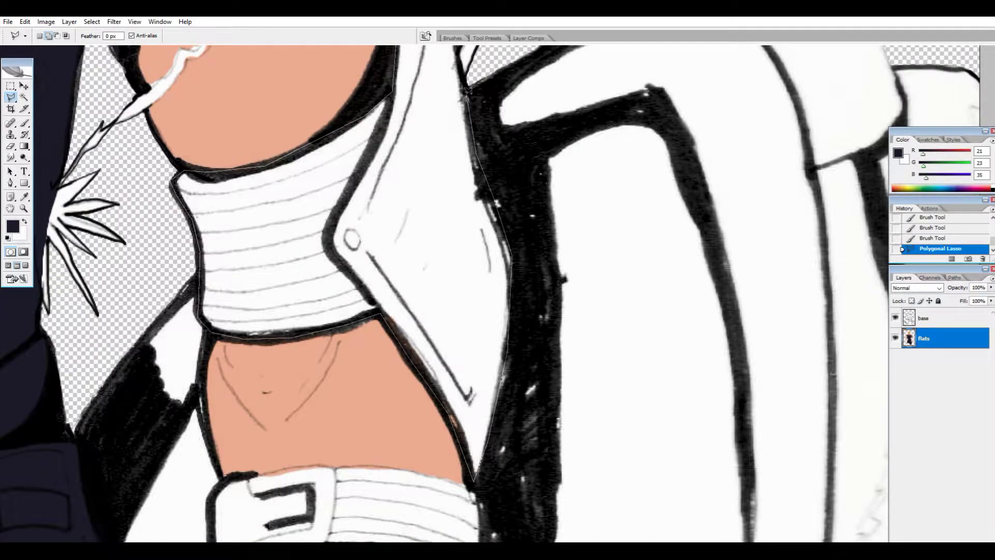
scroll(469, 155, "up", 7)
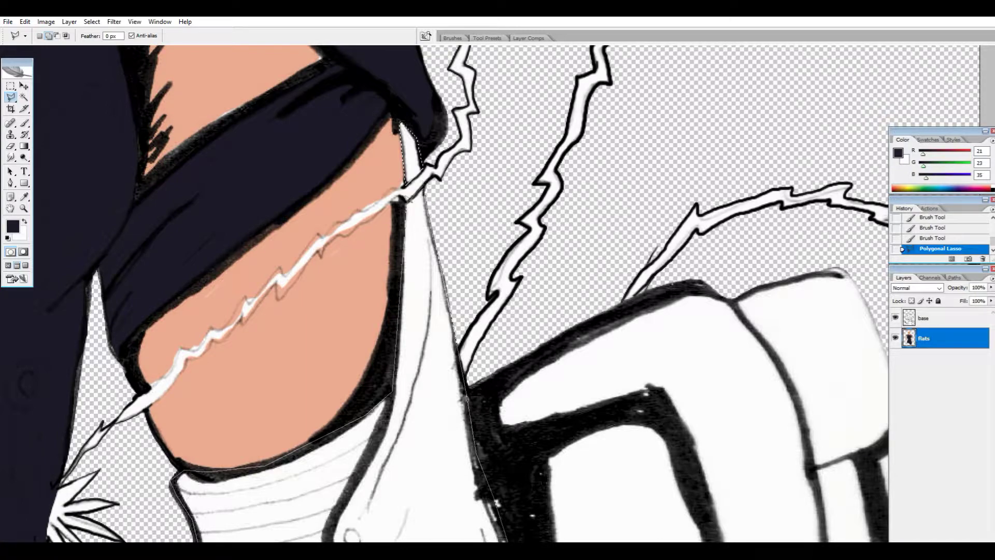
double_click(407, 199)
Step: Trace polygon points along the forearm sleeve down toward the wrist and hand
left_click_drag(446, 534, 500, 179)
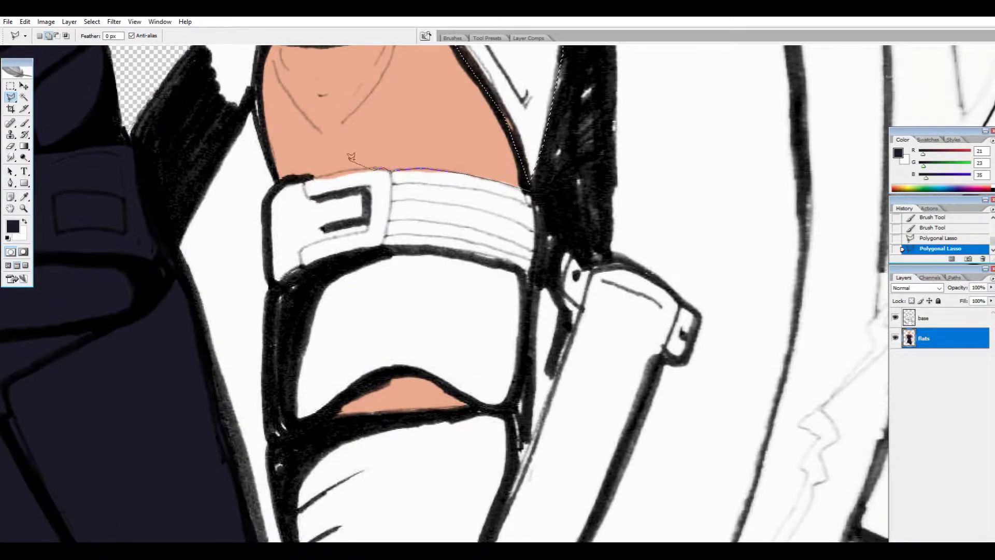
left_click(269, 190)
left_click(272, 434)
left_click(519, 398)
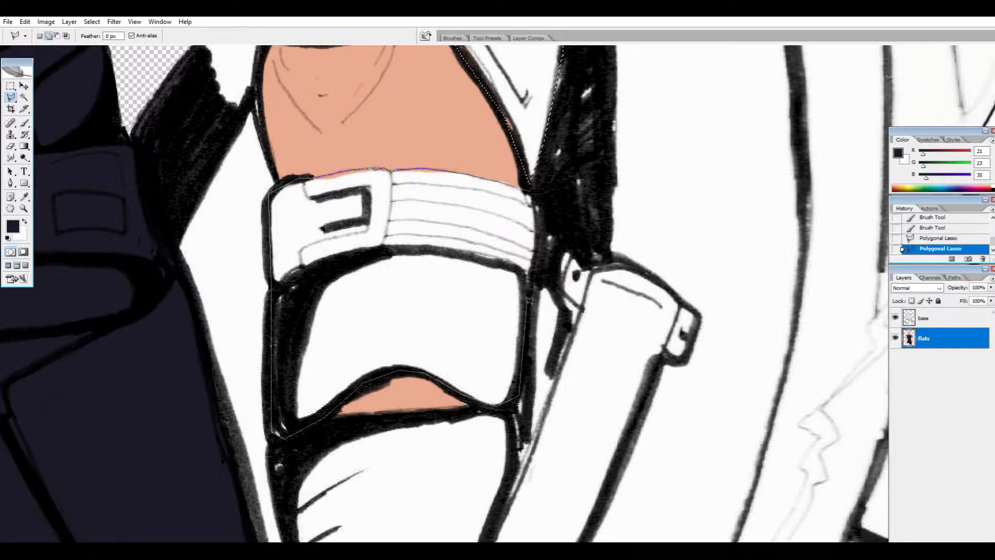
left_click_drag(466, 407, 462, 173)
left_click(267, 215)
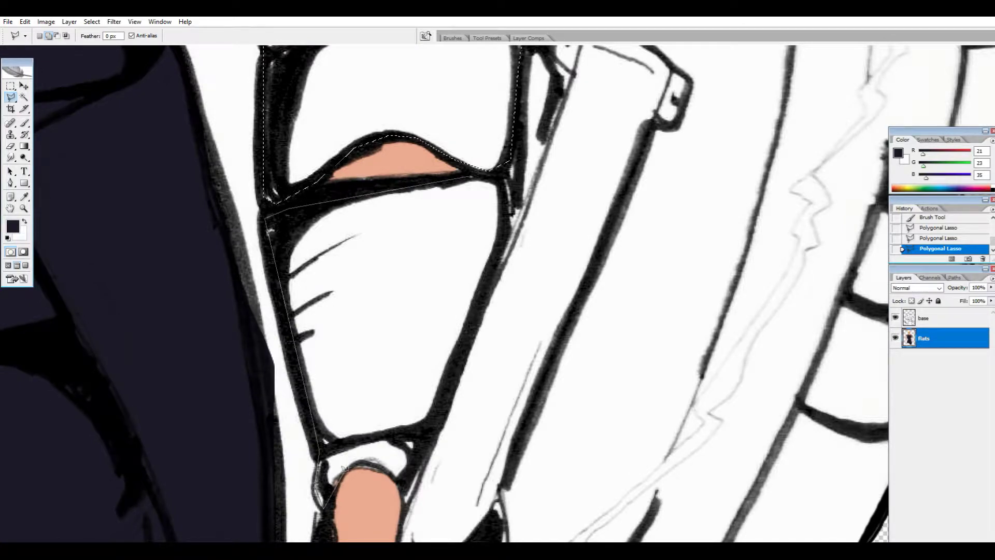
left_click(406, 498)
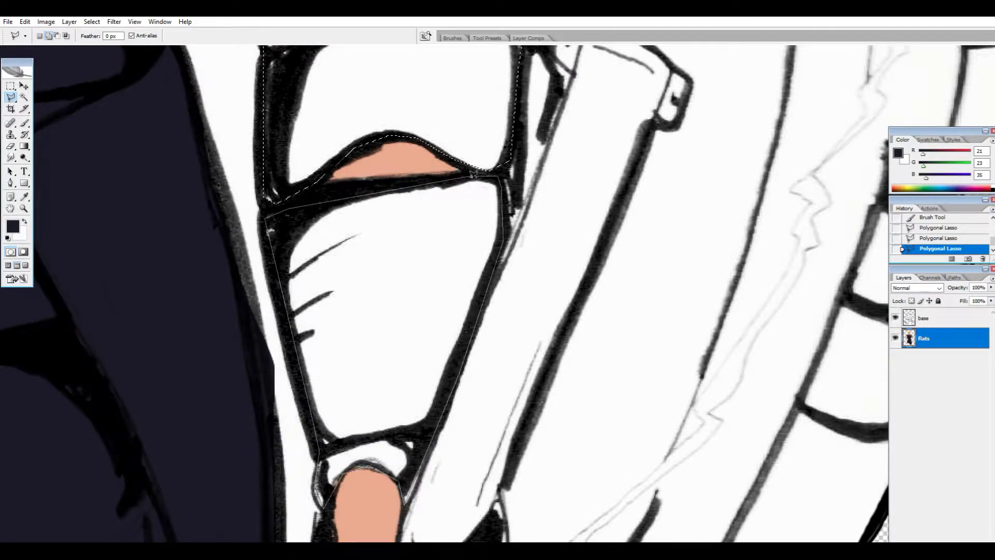
left_click_drag(477, 518, 438, 248)
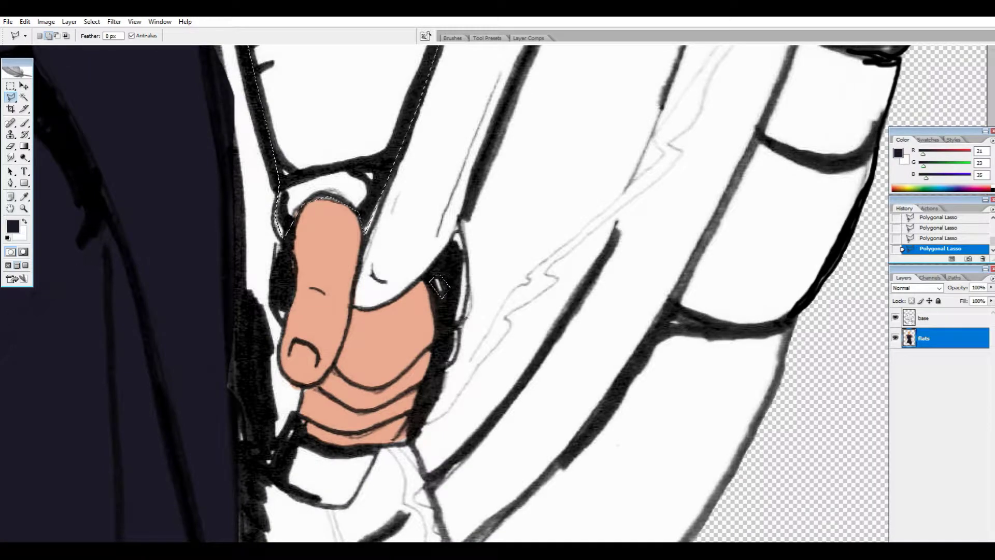
Step: Switch to an enlarged Brush and zoom out to see the whole arm
key("b")
key("ctrl+minus")
key("ctrl+minus")
key("bracketright")
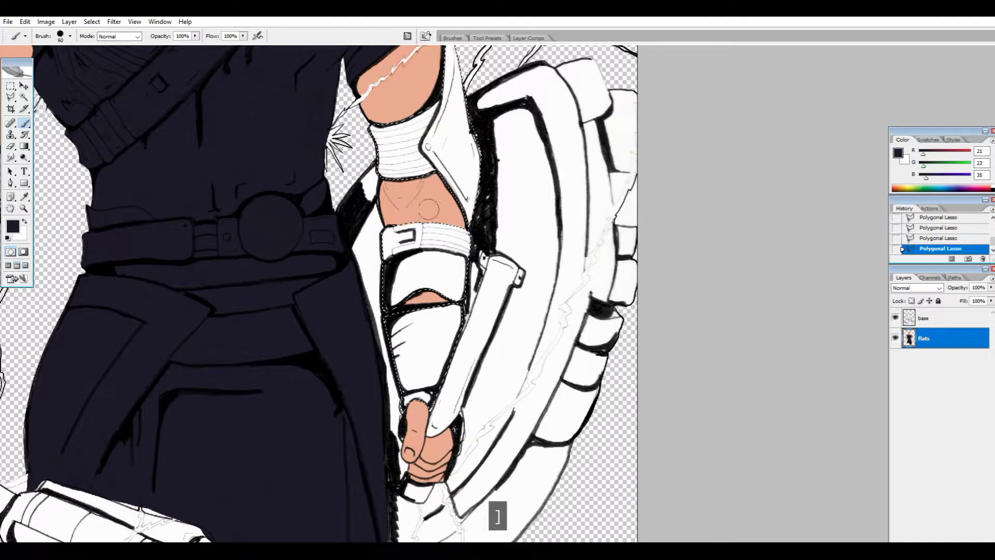
Step: Paint the selected sleeve and forearm dark navy with a larger brush, then deselect
key("bracketright")
key("bracketright")
key("bracketright")
left_click_drag(428, 209, 472, 367)
left_click_drag(482, 207, 467, 306)
left_click_drag(456, 248, 506, 394)
mouse_move(440, 321)
left_mouse_down()
mouse_move(511, 425)
mouse_move(467, 456)
mouse_move(482, 533)
left_mouse_up()
left_click_drag(492, 487, 467, 534)
mouse_move(480, 503)
left_mouse_down()
mouse_move(488, 352)
mouse_move(433, 397)
left_mouse_up()
key("ctrl+d")
Step: Darken and thicken the sleeve's edge lines in navy with a smaller brush
key("ctrl+equal")
key("ctrl+equal")
key("bracketleft")
key("bracketleft")
key("bracketleft")
key("bracketleft")
key("bracketleft")
left_click_drag(649, 267, 415, 215)
left_click_drag(537, 335, 509, 436)
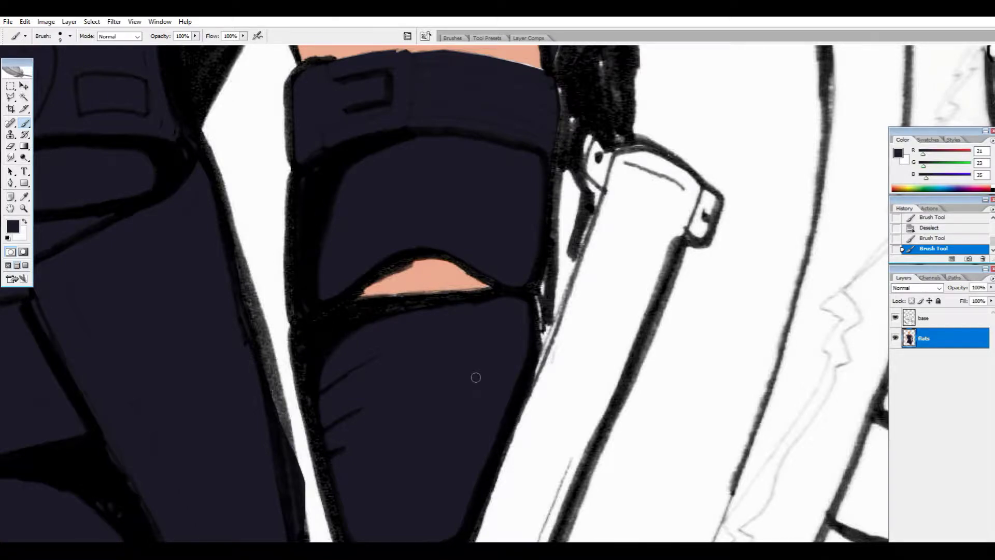
left_click_drag(476, 342, 374, 534)
left_click_drag(459, 228, 441, 529)
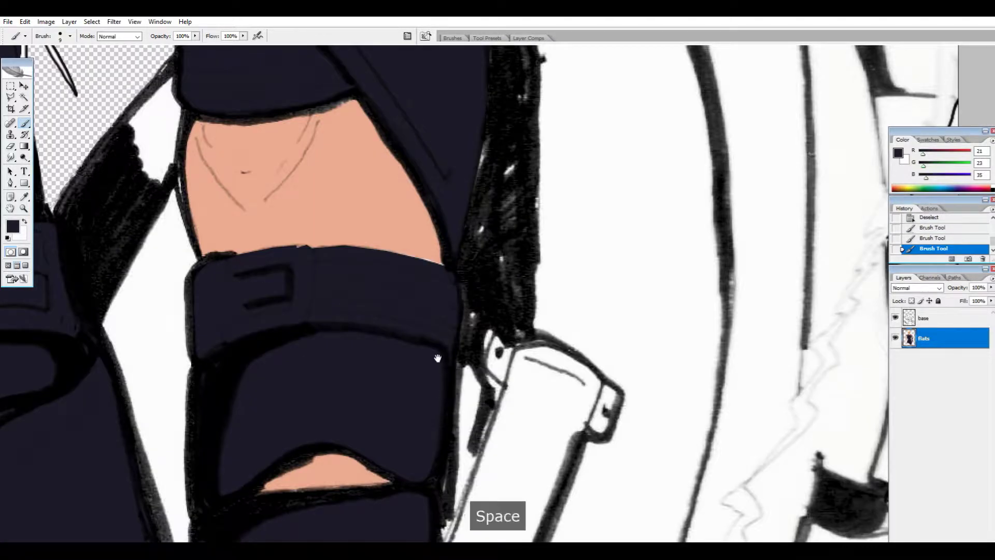
left_click_drag(418, 377, 415, 156)
left_click_drag(410, 68, 422, 310)
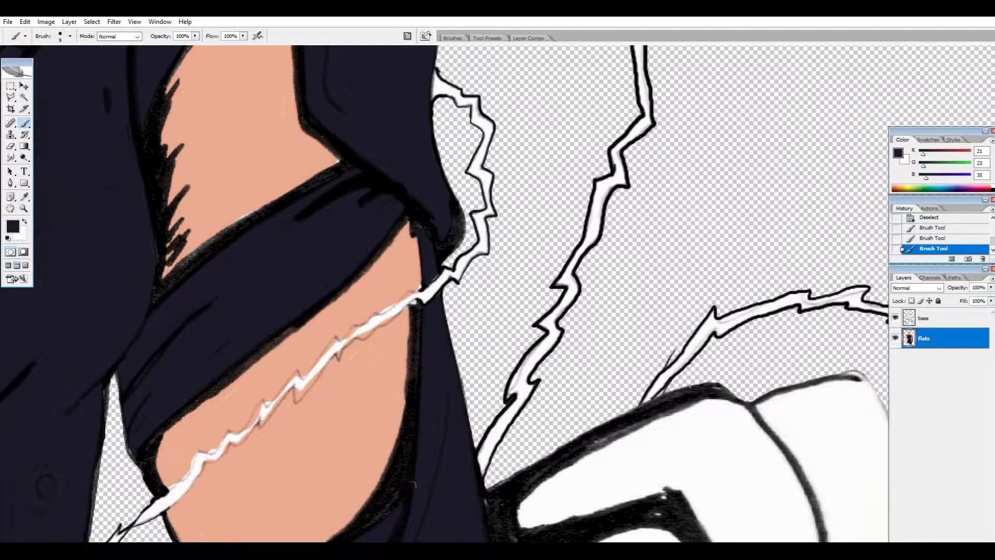
left_click_drag(421, 374, 575, 352)
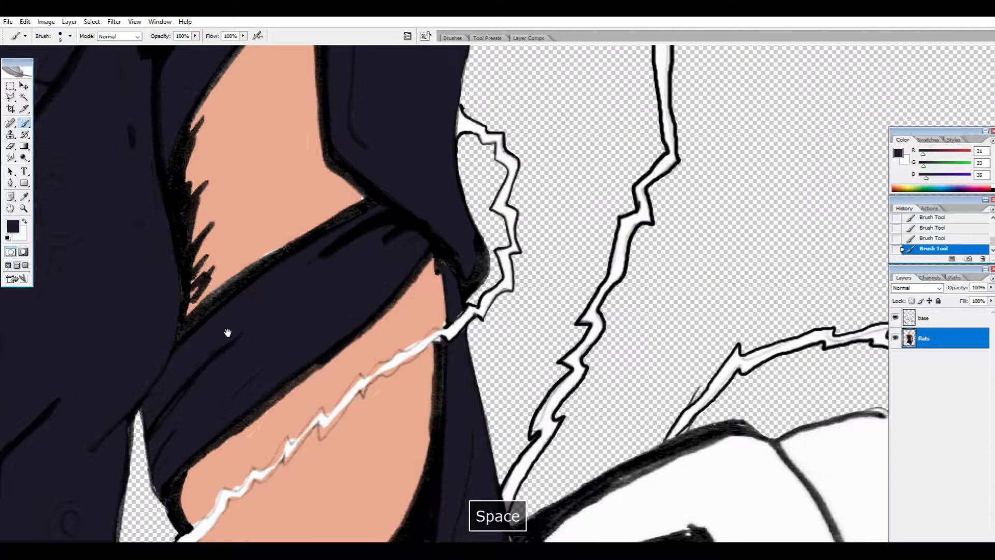
left_click_drag(332, 248, 499, 144)
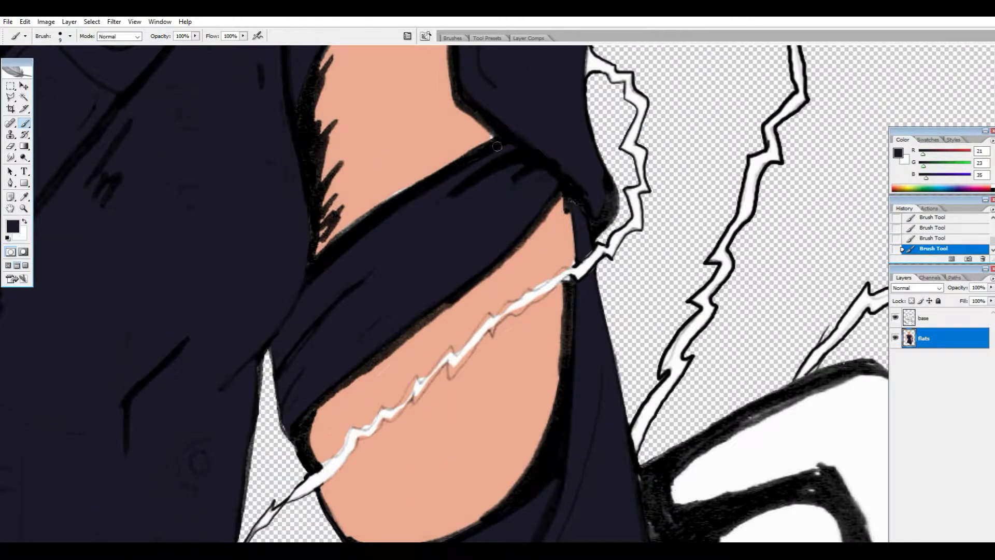
Step: Fill the white gaps beside the thumb and finger of the sword-gripping hand in navy
left_click_drag(505, 420, 474, 102)
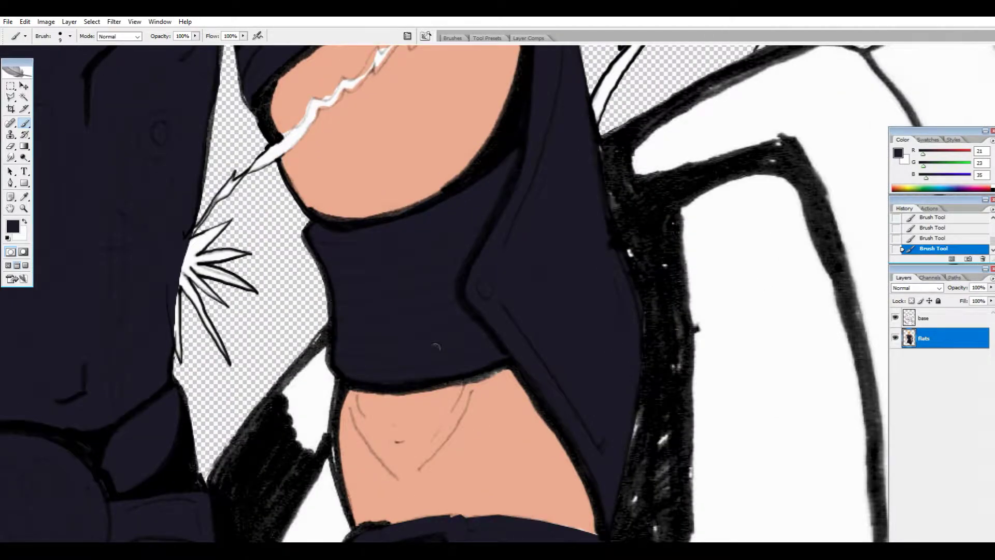
left_click_drag(436, 346, 367, 186)
mouse_move(553, 356)
left_mouse_down()
mouse_move(549, 125)
mouse_move(539, 120)
left_mouse_up()
left_click_drag(518, 311, 467, 218)
left_click_drag(385, 361, 395, 407)
left_click_drag(573, 349, 568, 412)
mouse_move(570, 327)
left_mouse_down()
mouse_move(560, 445)
mouse_move(576, 381)
left_mouse_up()
Step: Zoom out, then back in, to bring the white left arm guard into view
key("ctrl+minus")
key("ctrl+minus")
key("ctrl+minus")
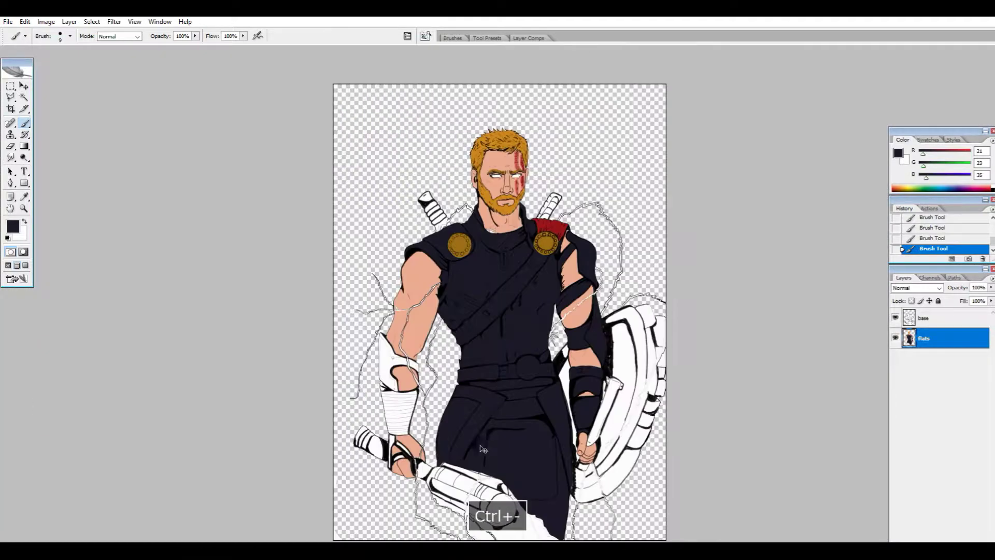
key("ctrl+equal")
key("ctrl+equal")
key("ctrl+equal")
mouse_move(259, 363)
left_mouse_down()
mouse_move(509, 179)
mouse_move(602, 238)
left_mouse_up()
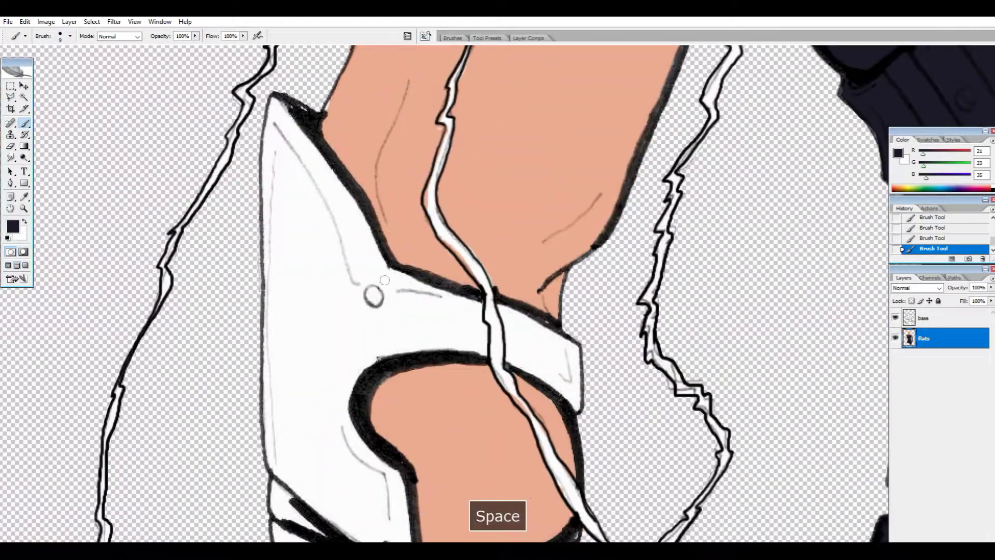
Step: Start a Polygonal Lasso outline along the arm guard and the glove's bottom edge up to the cuff
key("l")
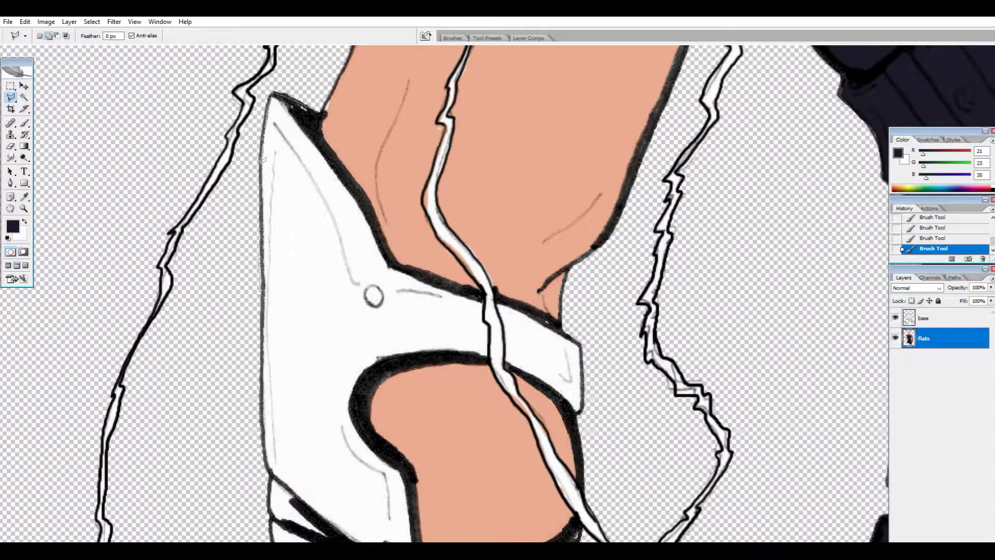
left_click(261, 291)
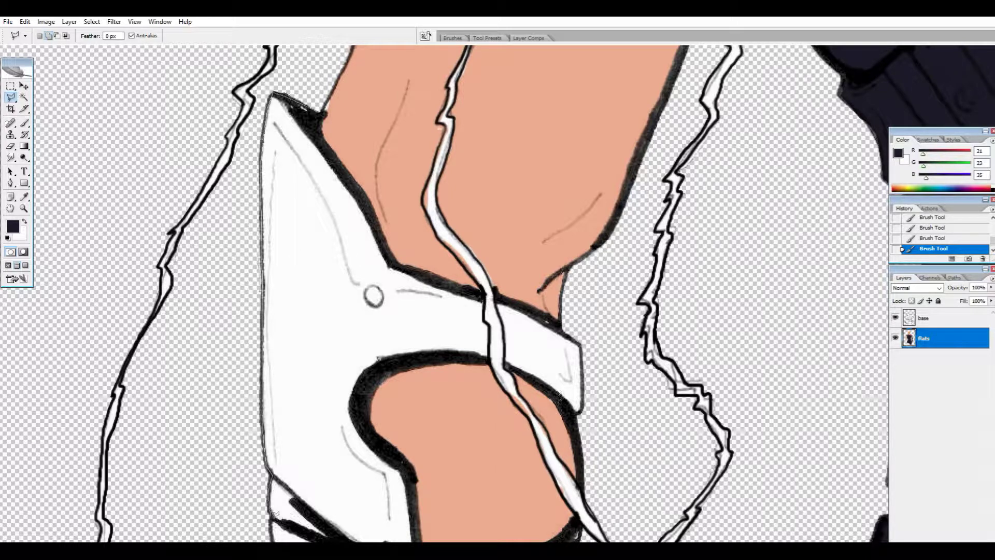
scroll(280, 358, "down", 5)
scroll(301, 363, "down", 4)
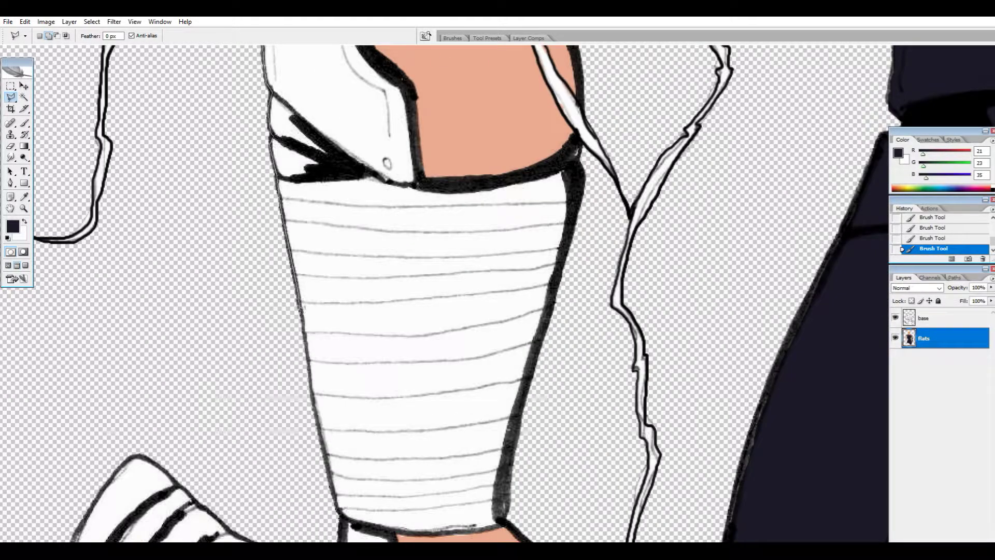
scroll(340, 501, "down", 5)
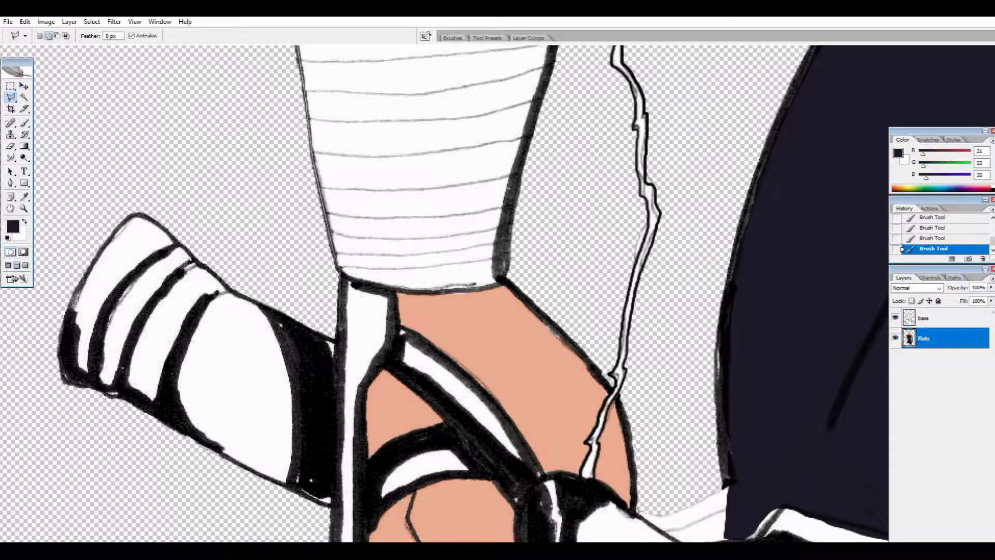
left_click(367, 514)
left_click(467, 470)
left_click(527, 458)
left_click(435, 342)
left_click(399, 328)
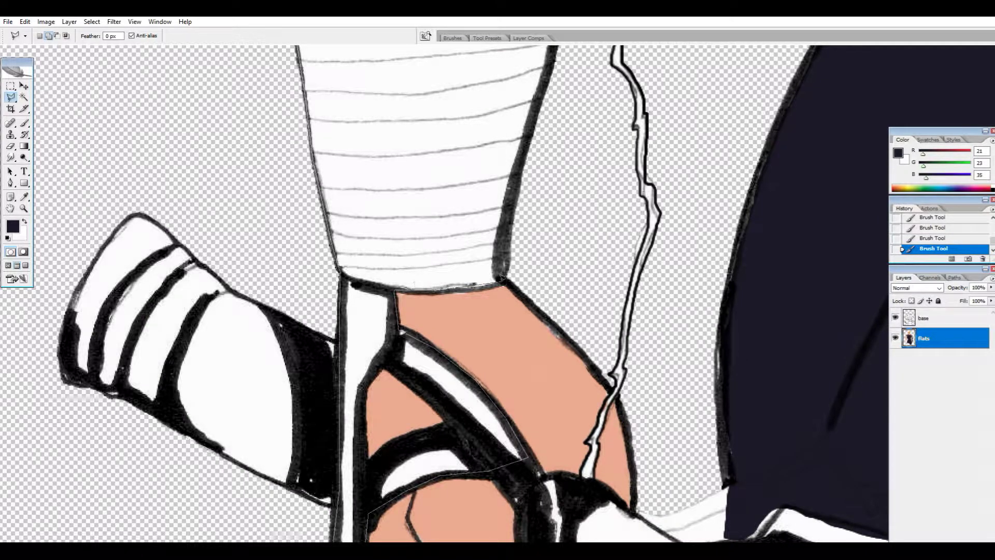
Step: Trace around the skin area and strap edges, closing the guard outline into a selection
scroll(529, 145, "up", 1)
scroll(529, 145, "up", 6)
left_click(575, 277)
left_click(520, 310)
left_click(421, 313)
left_click(413, 218)
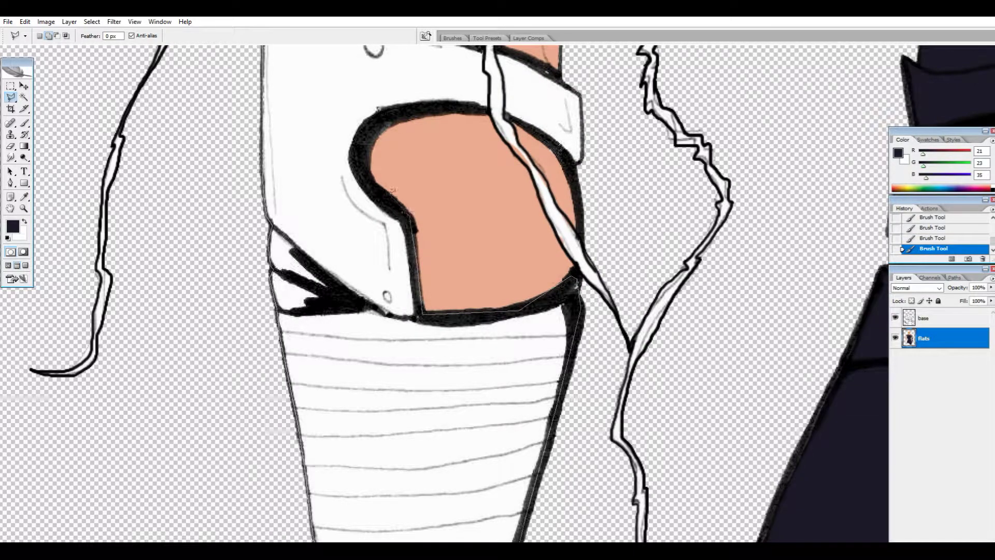
left_click(487, 108)
scroll(487, 77, "up", 5)
left_click(485, 304)
left_click(395, 276)
left_click(271, 102)
left_click_drag(262, 394, 123, 306)
double_click(430, 319)
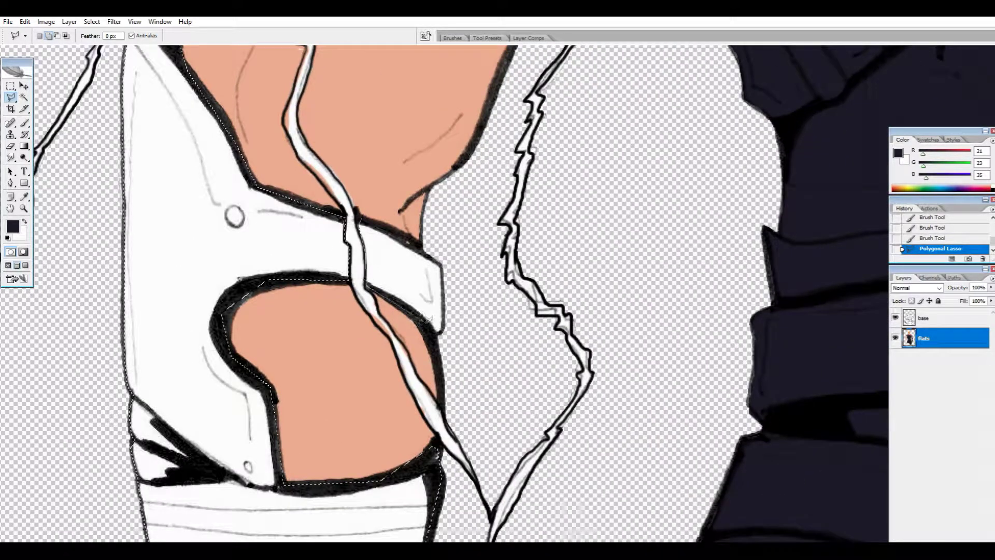
left_click(365, 215)
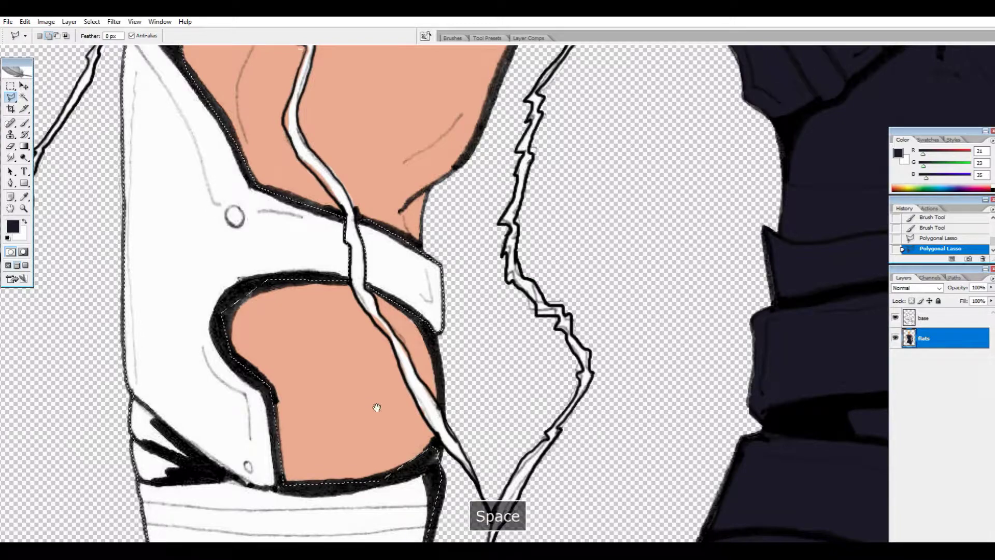
Step: Brush the selected guard and glove dark navy, then deselect
left_click_drag(373, 407, 380, 322)
key("ctrl+minus")
key("ctrl+minus")
key("b")
left_click_drag(296, 356, 247, 374)
mouse_move(422, 217)
left_mouse_down()
mouse_move(412, 334)
mouse_move(436, 301)
left_mouse_up()
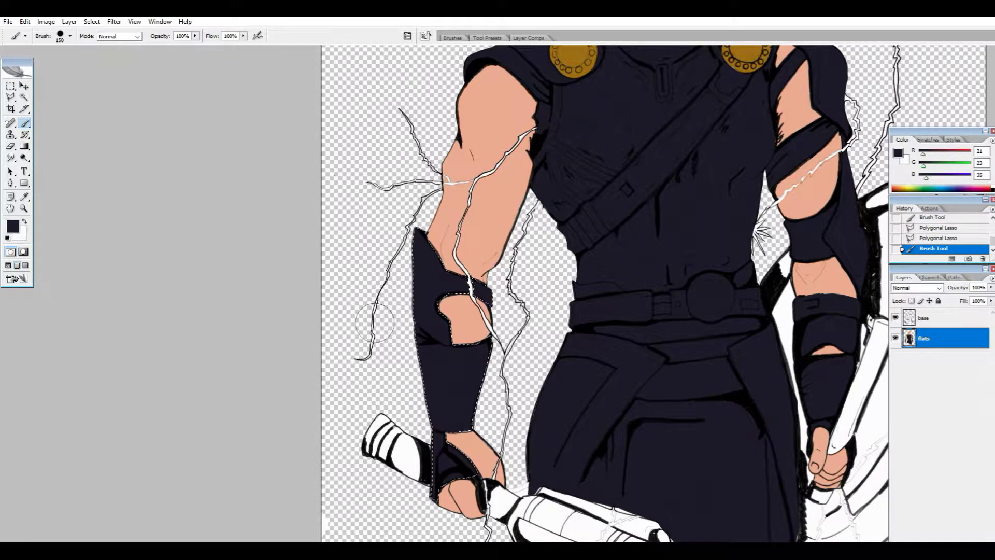
key("ctrl+d")
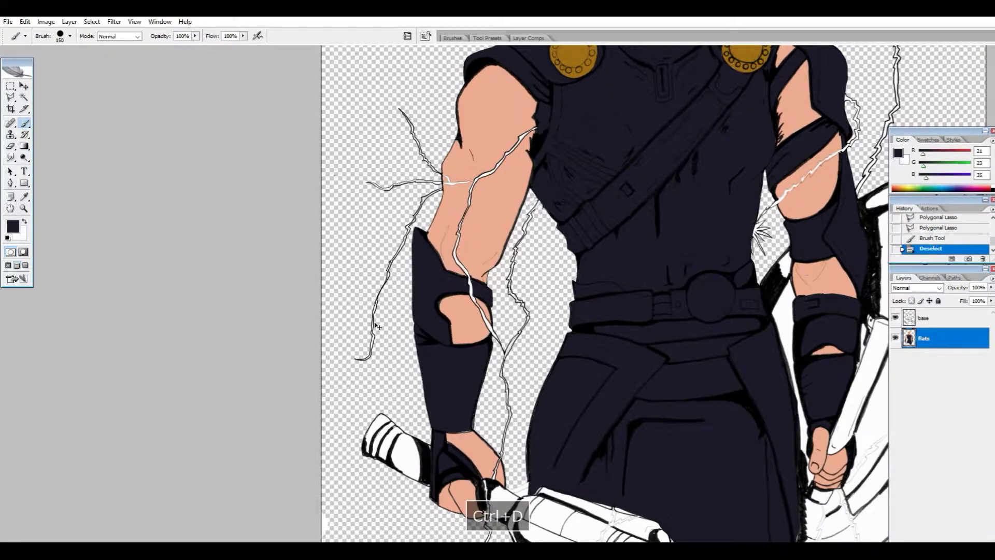
Step: Zoom in on the glove straps with the Polygonal Lasso ready
key("ctrl+equal")
key("l")
left_click_drag(340, 354, 369, 303)
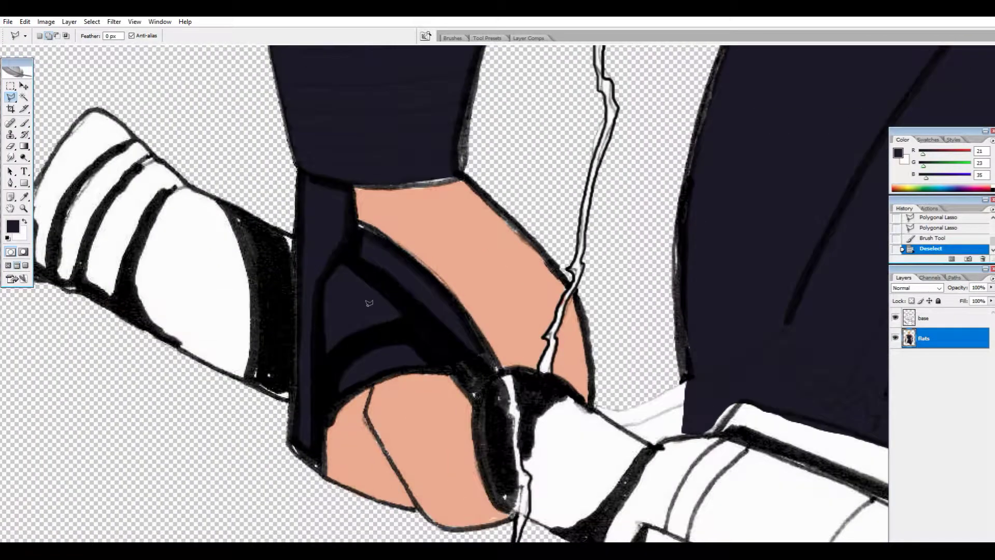
Step: Select the gap between the glove straps and paint it skin tone, then deselect
left_click(339, 261)
left_click(318, 284)
left_click(321, 366)
left_click(410, 325)
left_click(402, 296)
left_click(340, 261)
key("b")
left_click(440, 233, "alt")
mouse_move(363, 291)
left_mouse_down()
mouse_move(337, 342)
mouse_move(358, 337)
left_mouse_up()
key("ctrl+d")
Step: Touch up the glove, strap and guard edges in navy with a smaller brush
left_click(436, 113, "alt")
key("bracketleft")
key("bracketleft")
key("bracketleft")
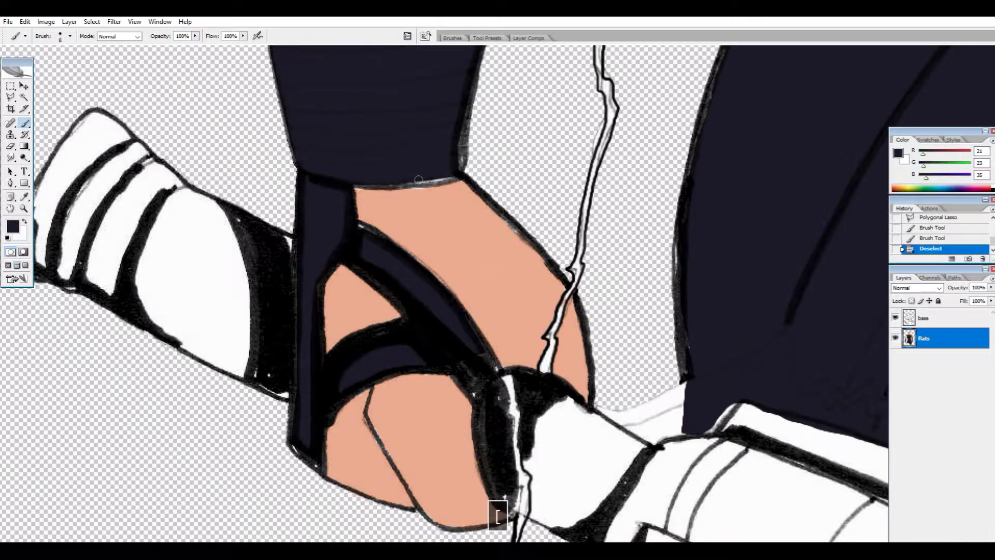
left_click_drag(358, 183, 366, 228)
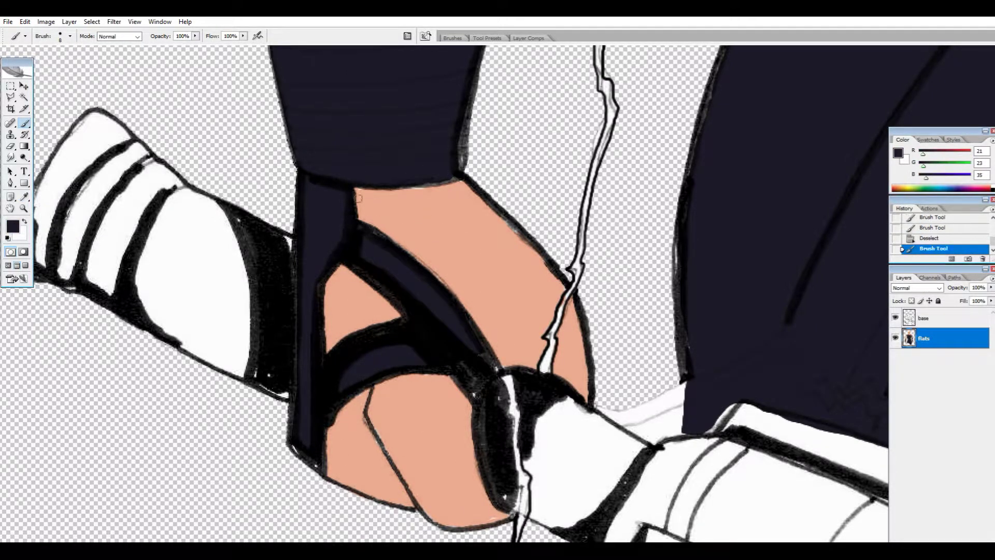
left_click_drag(473, 394, 495, 366)
scroll(464, 340, "up", 5)
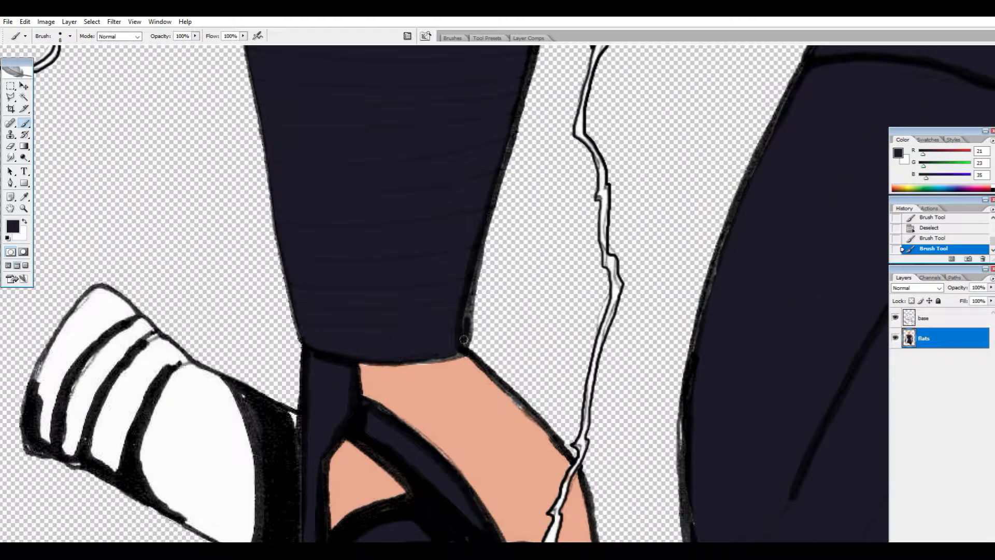
left_click_drag(476, 277, 464, 317)
mouse_move(466, 415)
left_mouse_down()
mouse_move(467, 166)
mouse_move(467, 223)
left_mouse_up()
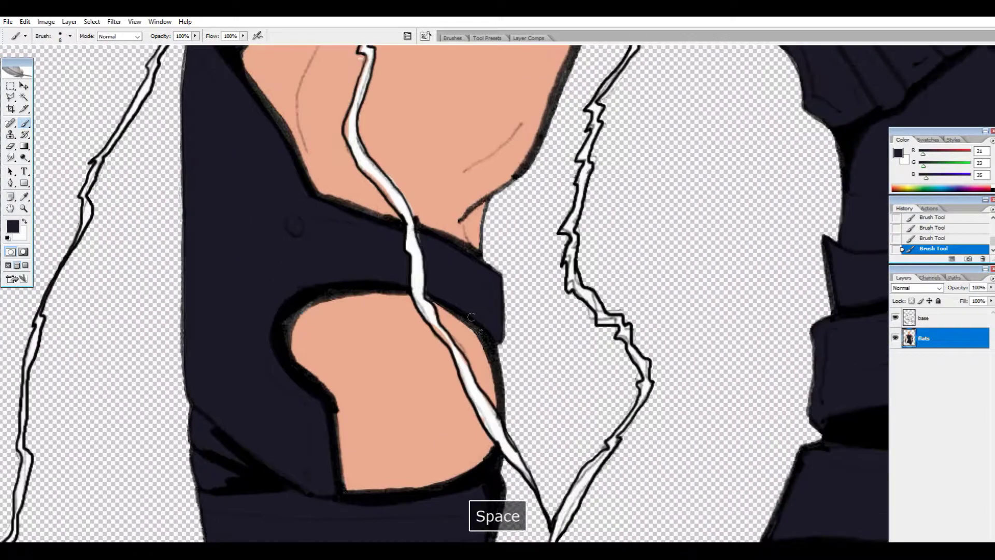
left_click_drag(474, 319, 490, 340)
Step: Pan along the arm guard and glove cuff, then zoom out and back in on the torso
left_click_drag(478, 256, 485, 351)
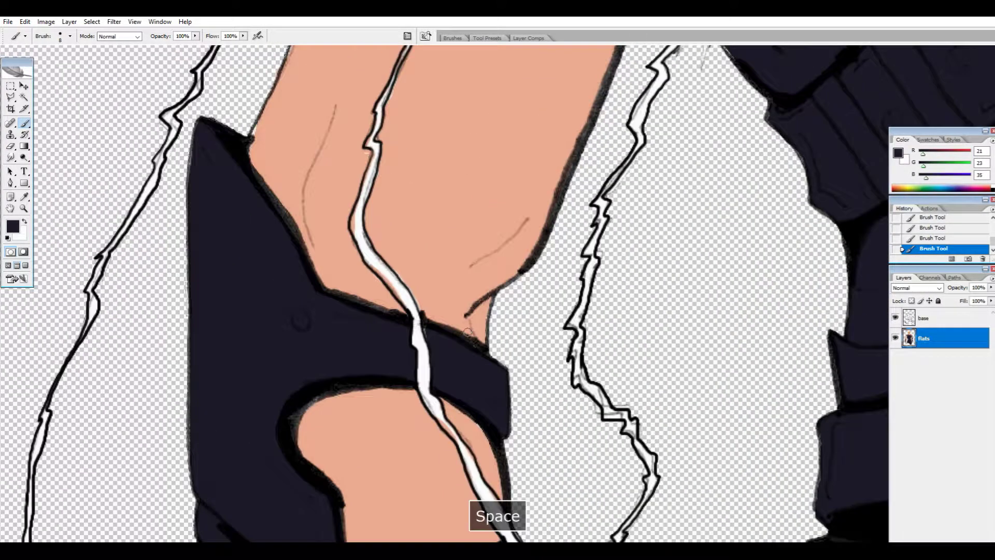
left_click_drag(428, 334, 460, 438)
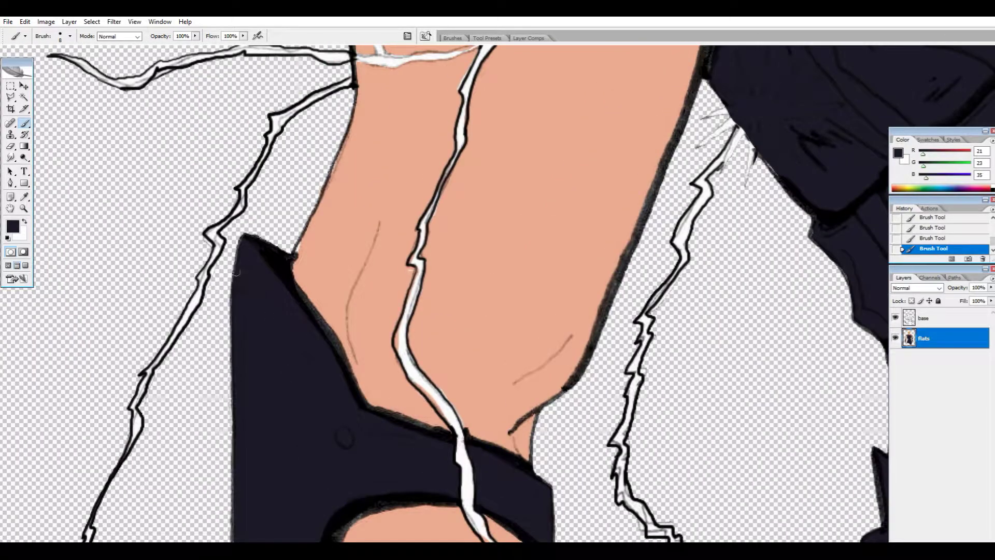
mouse_move(325, 509)
left_mouse_down()
mouse_move(325, 232)
mouse_move(344, 221)
left_mouse_up()
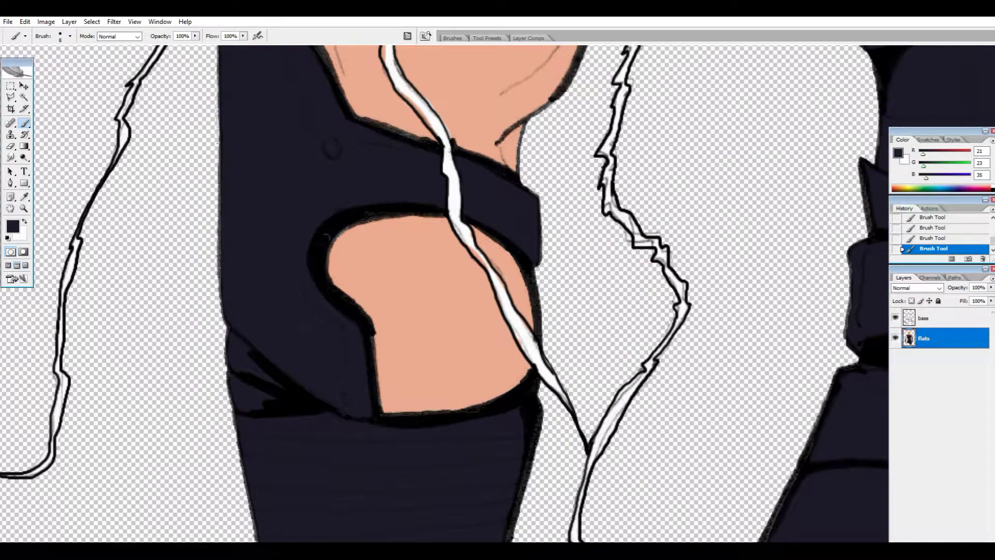
left_click_drag(311, 414, 300, 224)
left_click_drag(270, 523, 262, 334)
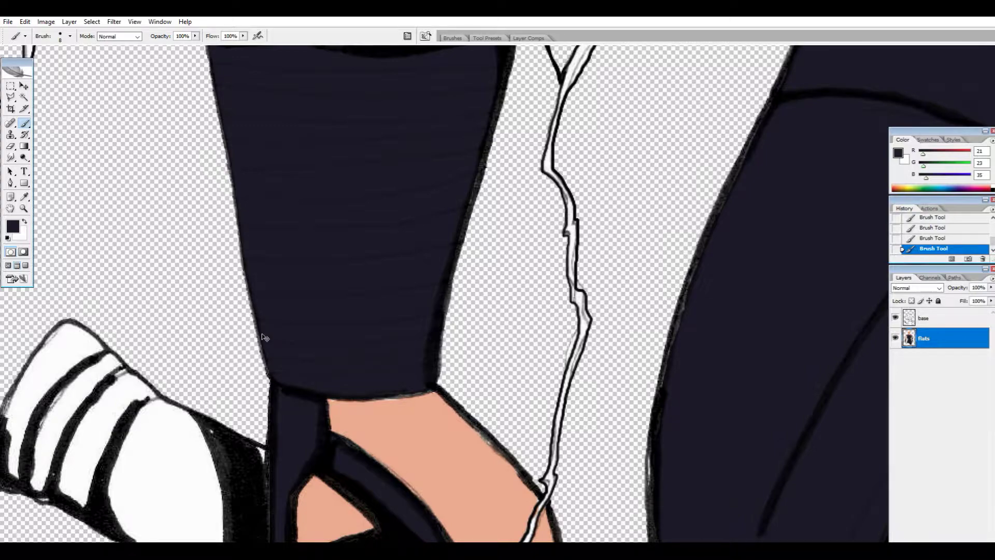
key("ctrl+minus")
key("ctrl+minus")
key("ctrl+equal")
key("ctrl+equal")
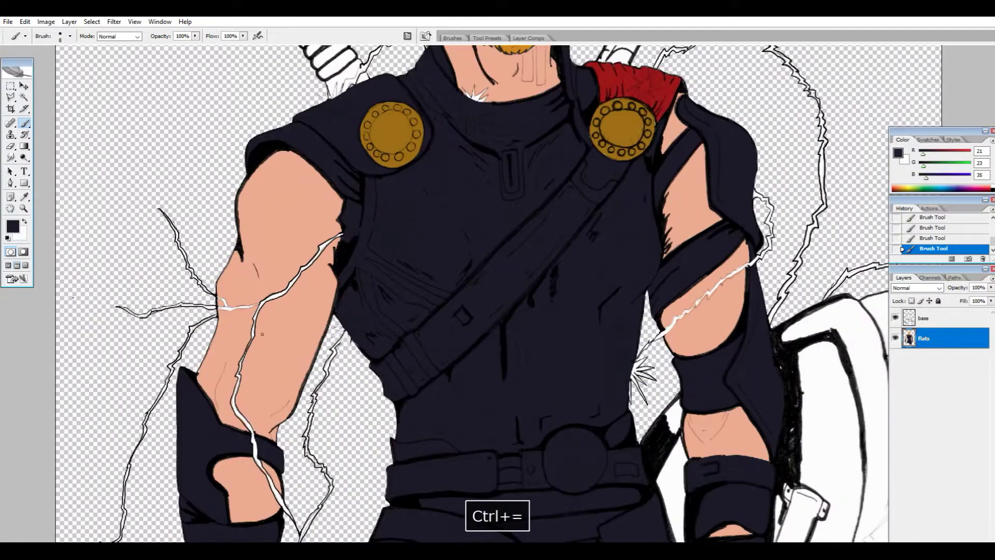
Step: Outline the white area beside the other hand with the Polygonal Lasso
left_click_drag(263, 334, 19, 144)
key("l")
key("ctrl+equal")
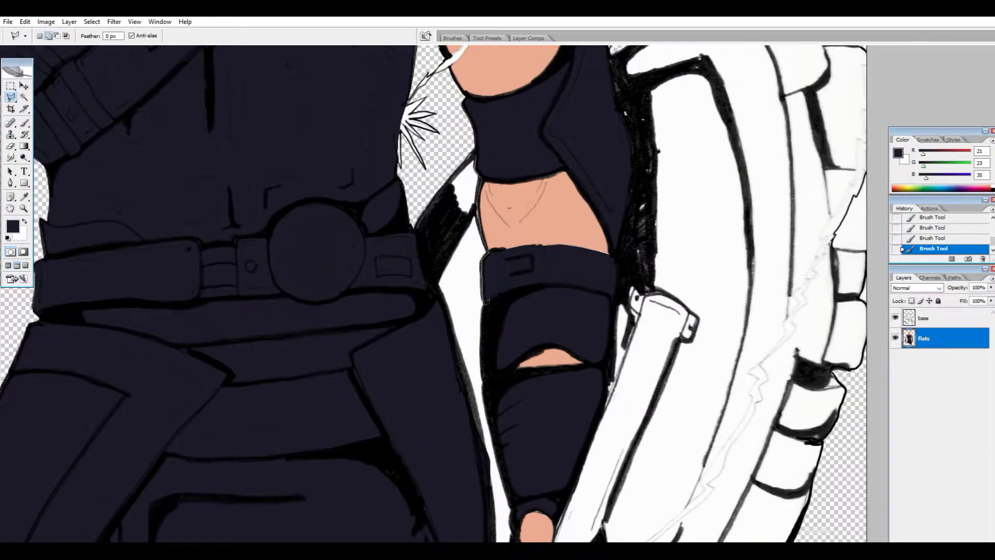
left_click(490, 411)
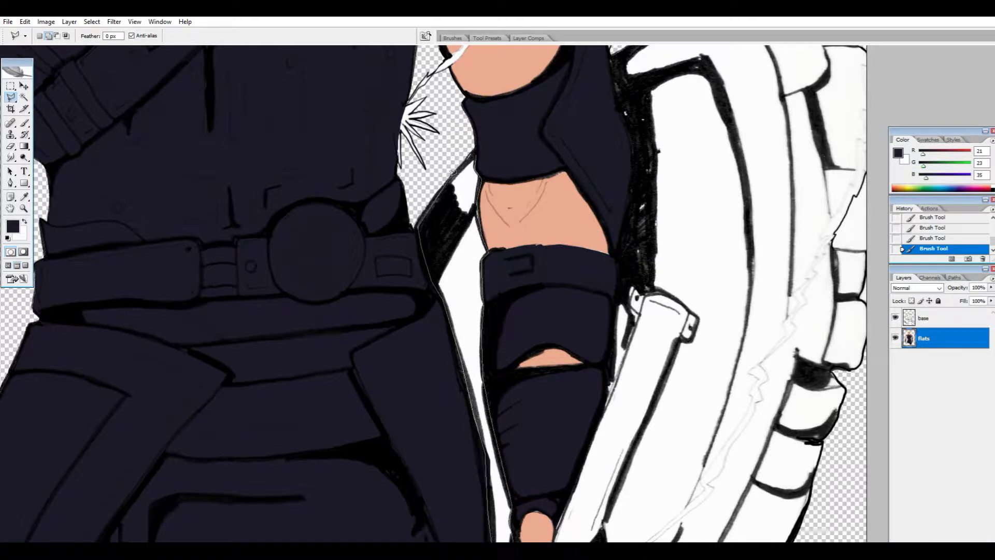
left_click(474, 151)
left_click_drag(507, 539, 471, 308)
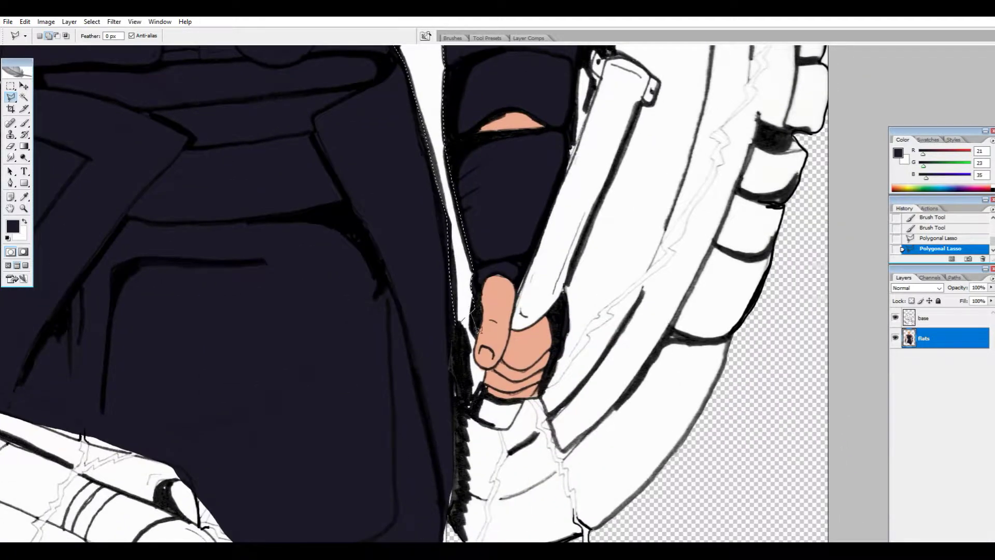
Step: Outline the white handle from the fingertip along the weapon's lower edge and close it
left_click(487, 383)
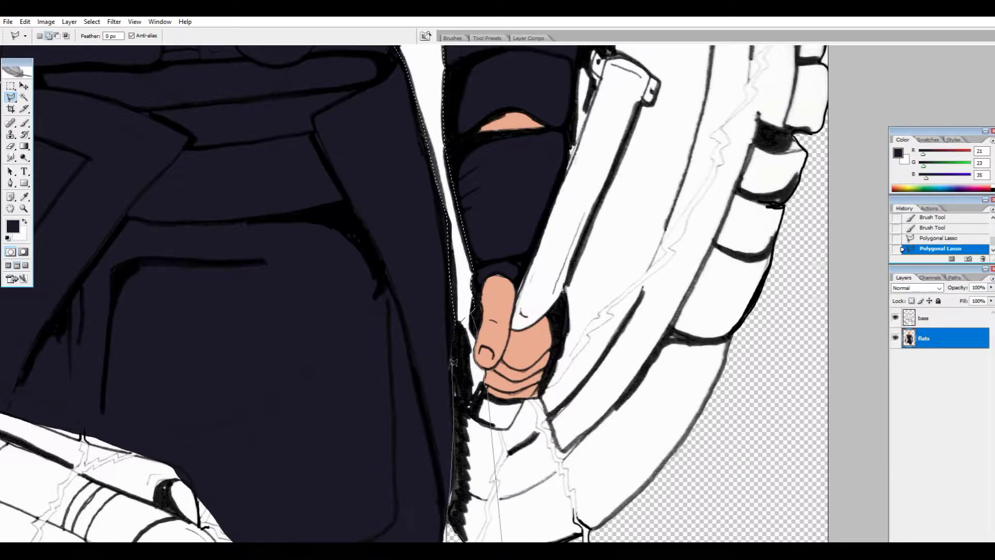
left_click_drag(501, 539, 431, 395)
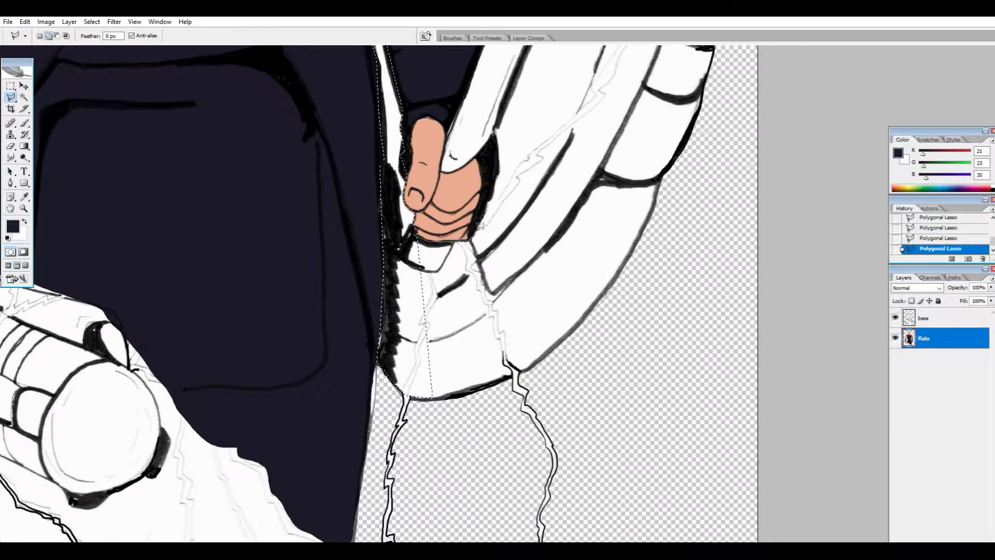
left_click(570, 170)
left_click(658, 180)
left_click(654, 199)
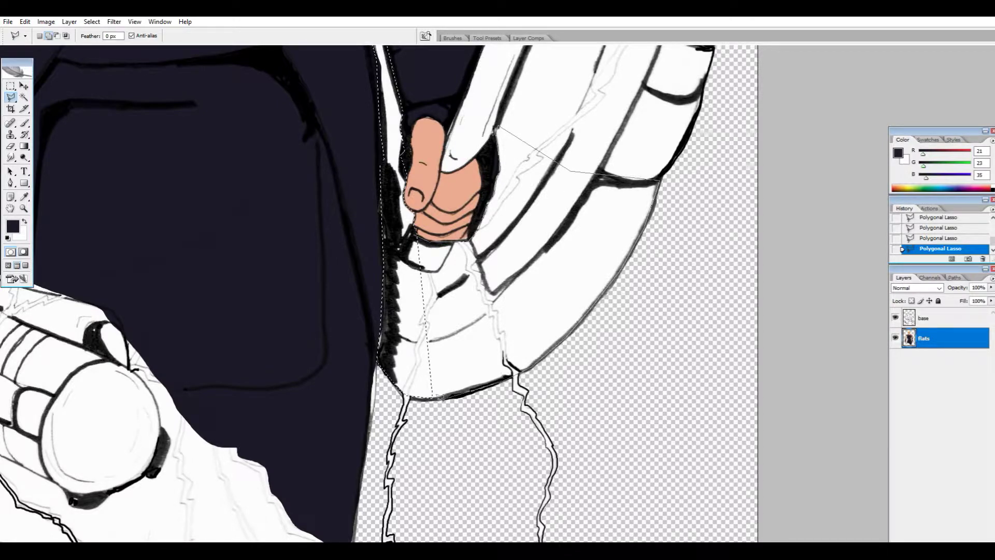
left_click_drag(502, 132, 375, 367)
left_click(371, 365)
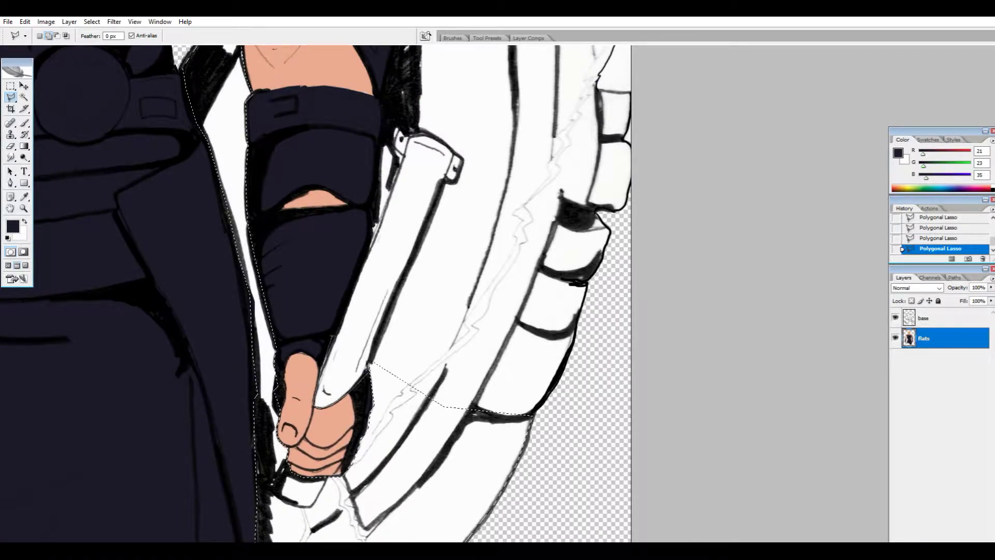
left_click(374, 226)
double_click(473, 175)
Step: Extend the selection around the sheath, the shield's edge and the sword's lower edge
left_click_drag(462, 262, 436, 354)
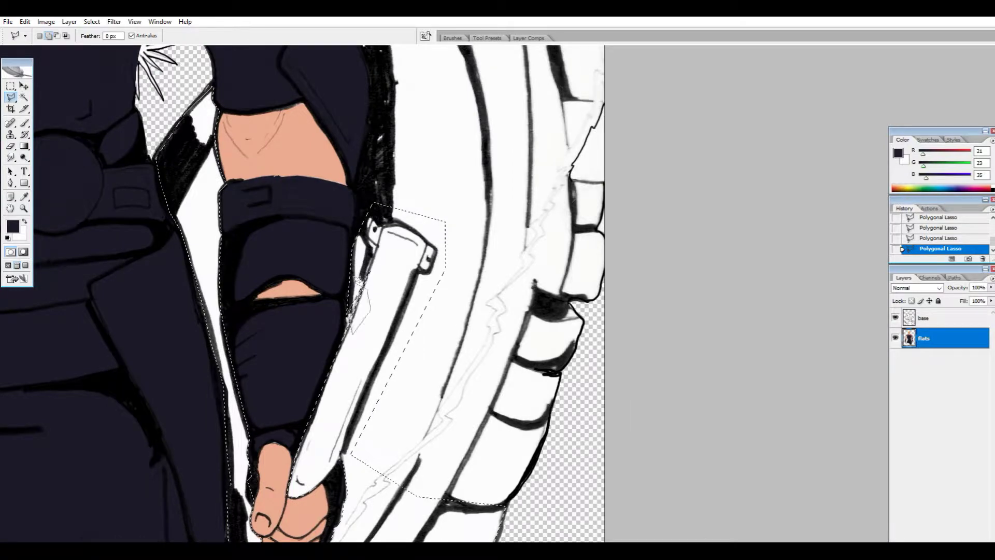
left_click_drag(363, 283, 331, 492)
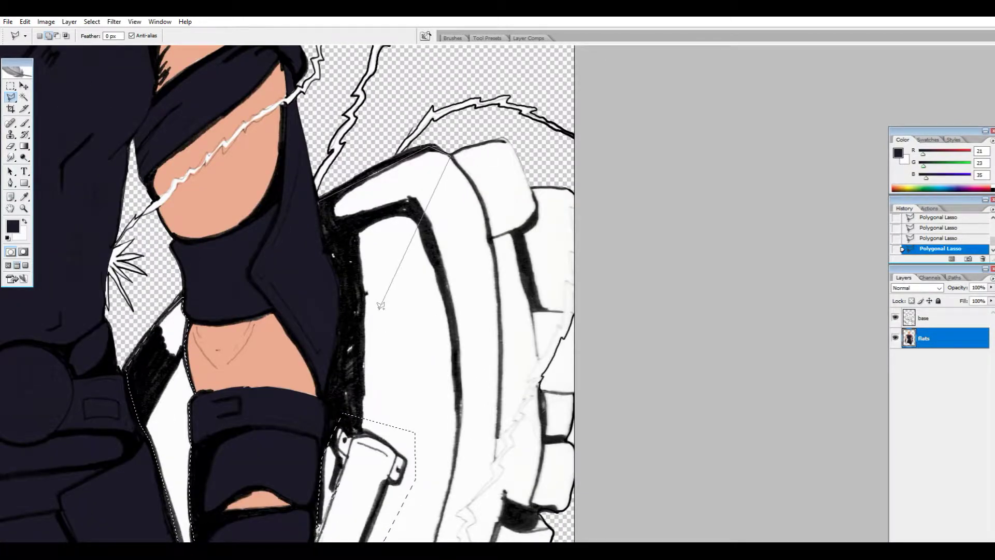
left_click(574, 189)
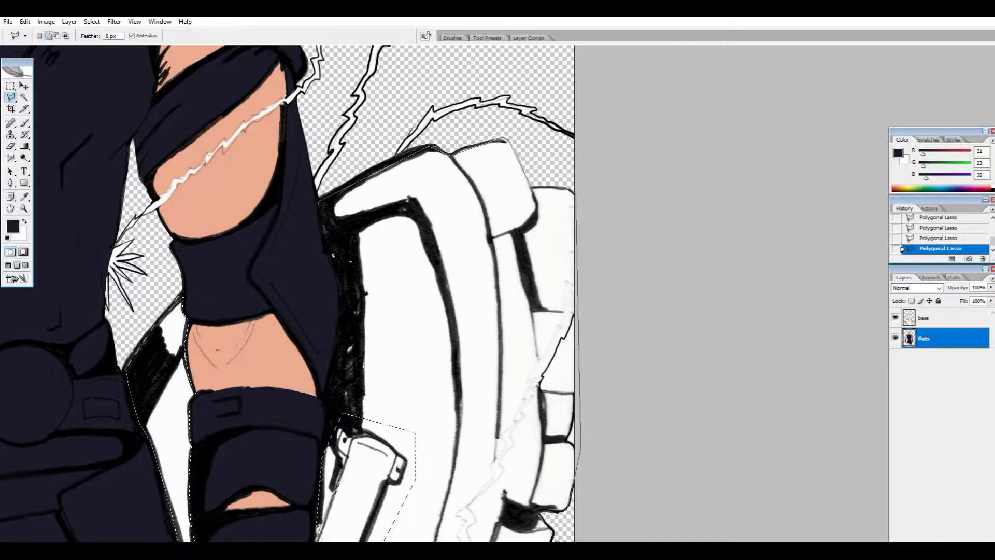
scroll(288, 294, "down", 4)
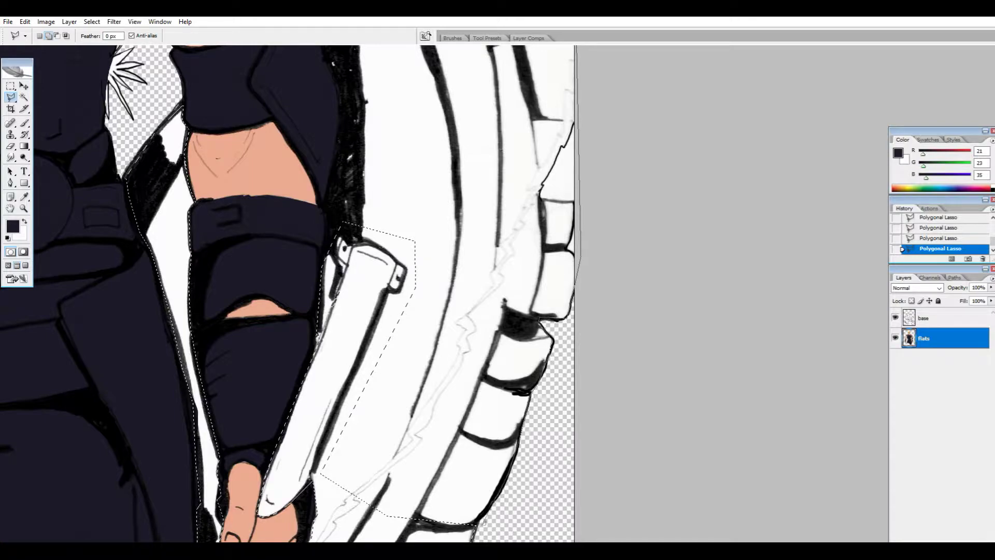
left_click(363, 518)
left_click(316, 471)
left_click(337, 352)
mouse_move(431, 193)
left_mouse_down()
mouse_move(394, 265)
mouse_move(434, 38)
left_mouse_up()
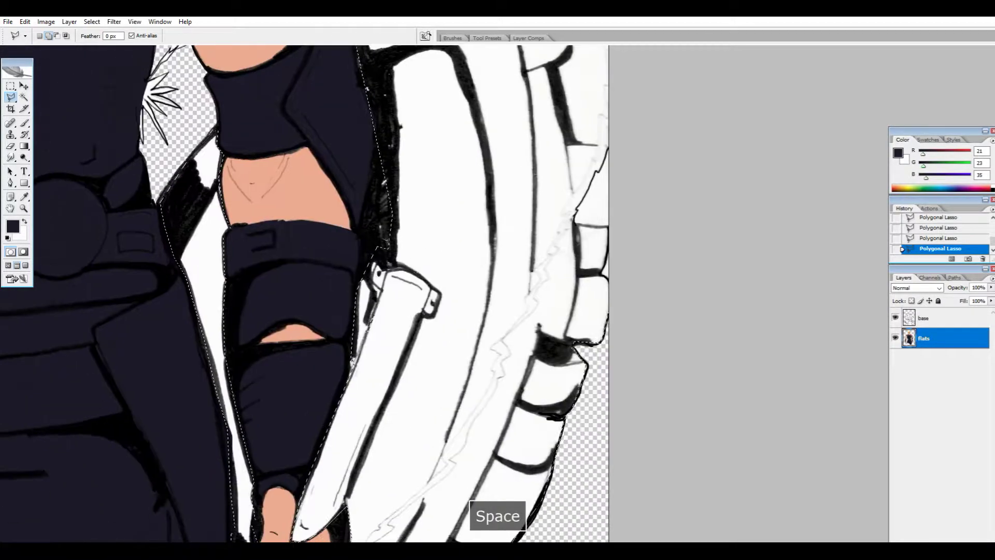
Step: Load the Brush with dark grey-blue 57,61,81 at a larger size
key("b")
left_click(13, 226)
key("bracketright")
key("bracketright")
key("bracketright")
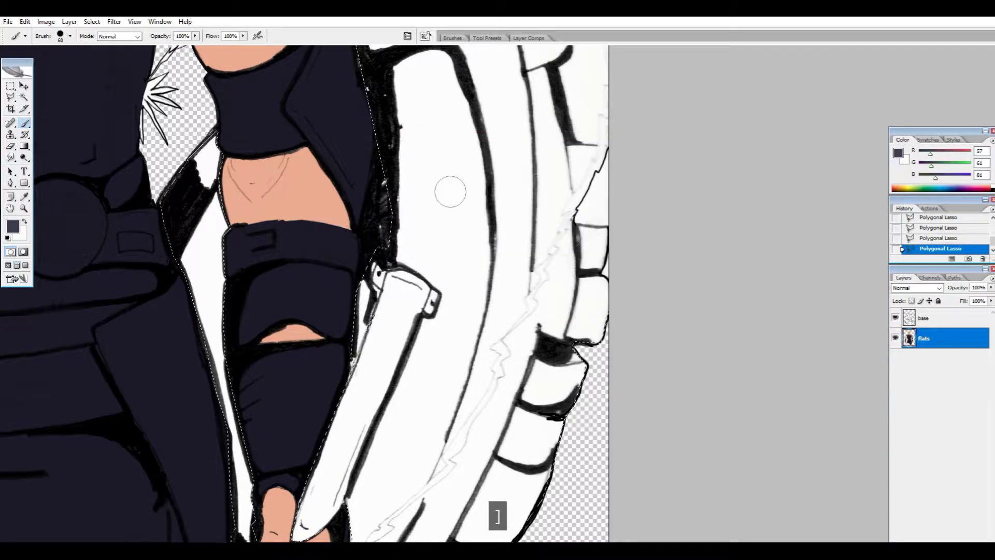
Step: Paint dark grey-blue inside the shield selection with a large brush, then deselect
key("ctrl+minus")
mouse_move(236, 275)
left_mouse_down()
mouse_move(392, 440)
mouse_move(322, 179)
mouse_move(363, 156)
mouse_move(459, 196)
mouse_move(409, 409)
mouse_move(363, 414)
mouse_move(334, 310)
left_mouse_up()
key("bracketright")
key("bracketright")
key("bracketright")
key("ctrl+d")
Step: Touch up the sword edge and a gap near the hand with a smaller grey-blue brush
key("bracketleft")
key("bracketleft")
key("bracketleft")
key("bracketleft")
key("bracketleft")
key("bracketleft")
left_click_drag(315, 332, 318, 341)
left_click_drag(303, 452, 304, 458)
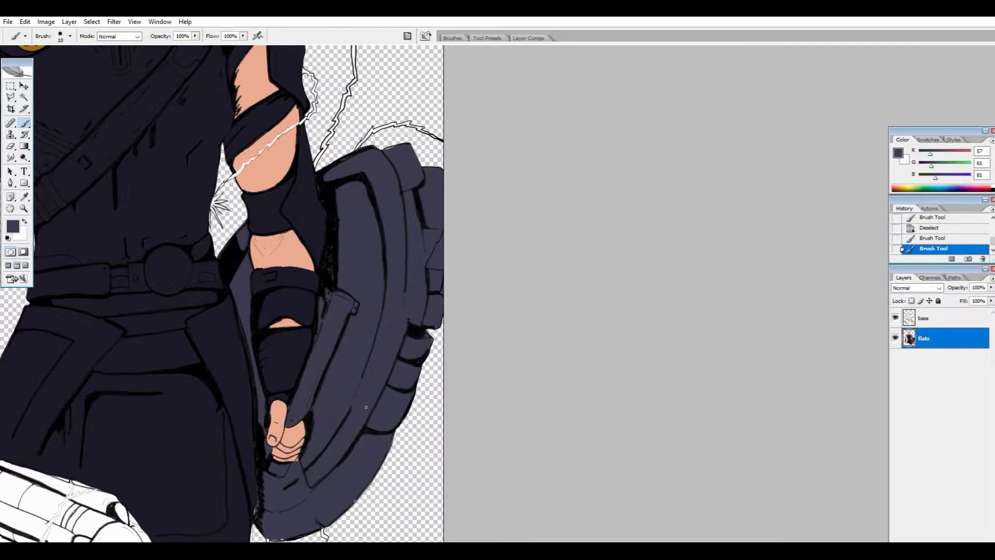
Step: Zoom in toward the neck area with the Polygonal Lasso selected
key("ctrl+minus")
key("ctrl+equal")
key("ctrl+equal")
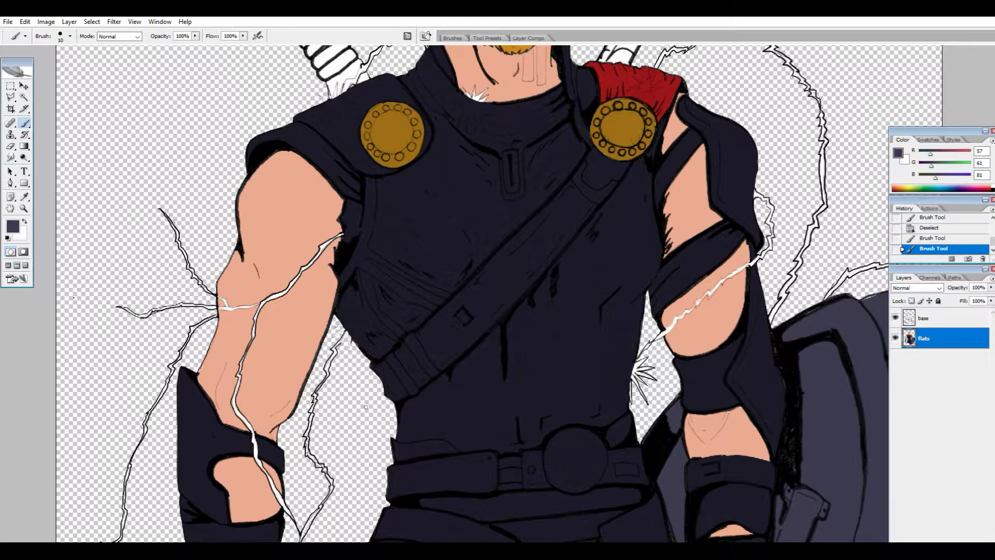
key("ctrl+equal")
key("ctrl+equal")
key("l")
left_click_drag(295, 222, 400, 271)
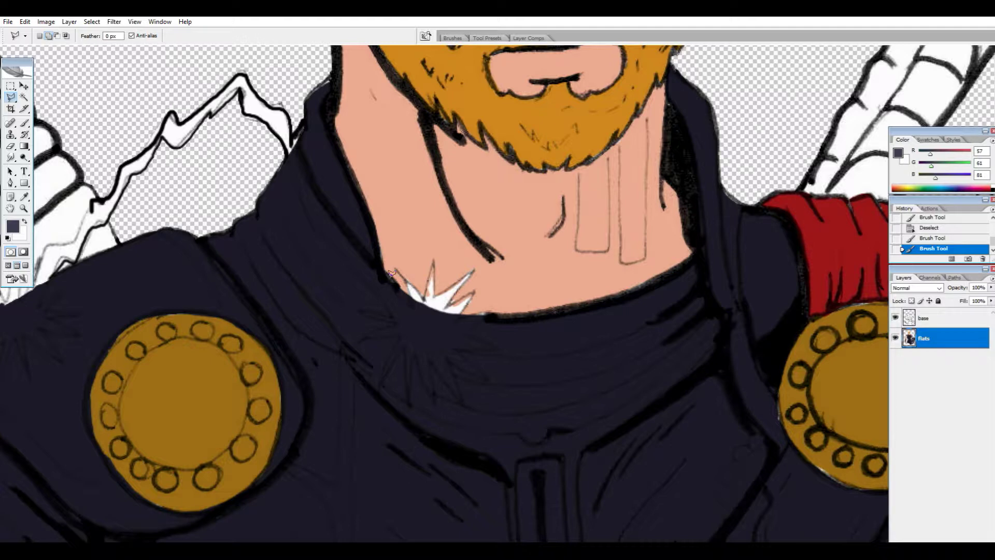
Step: Lasso the white gap at the neck, then drop the selection
left_click(396, 268)
left_click(412, 305)
key("ctrl+d")
key("b")
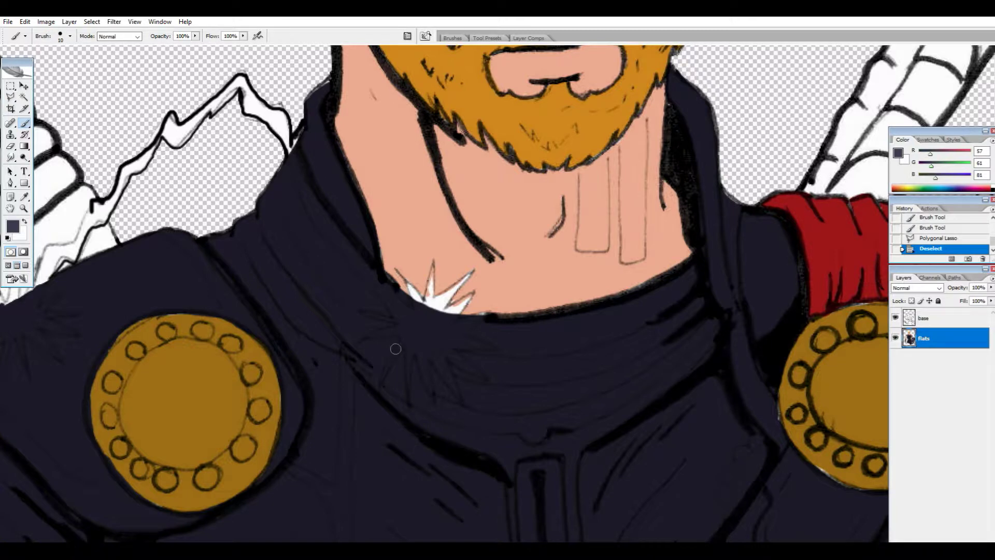
Step: Pick a light cyan foreground colour and paint a spot below the collar star
left_click(12, 226)
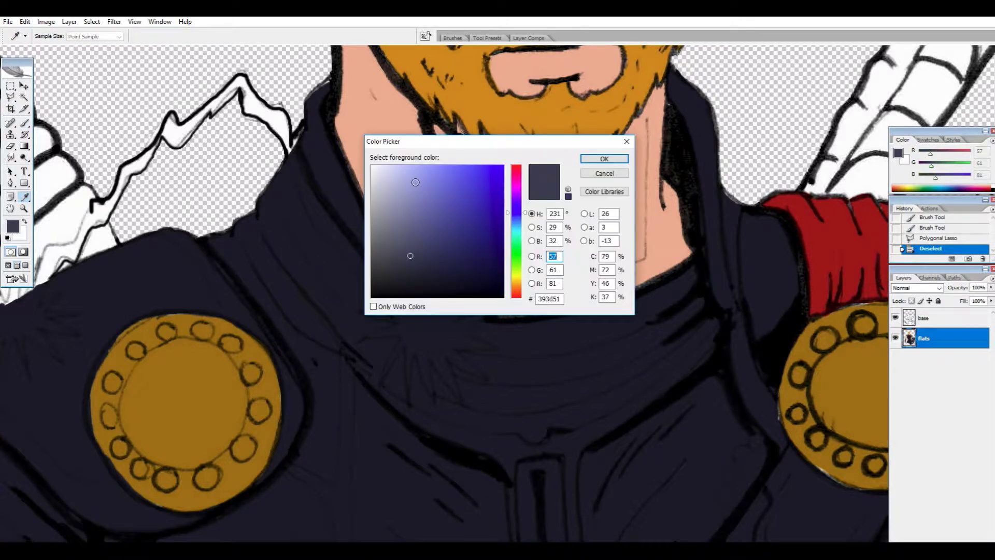
left_click(413, 187)
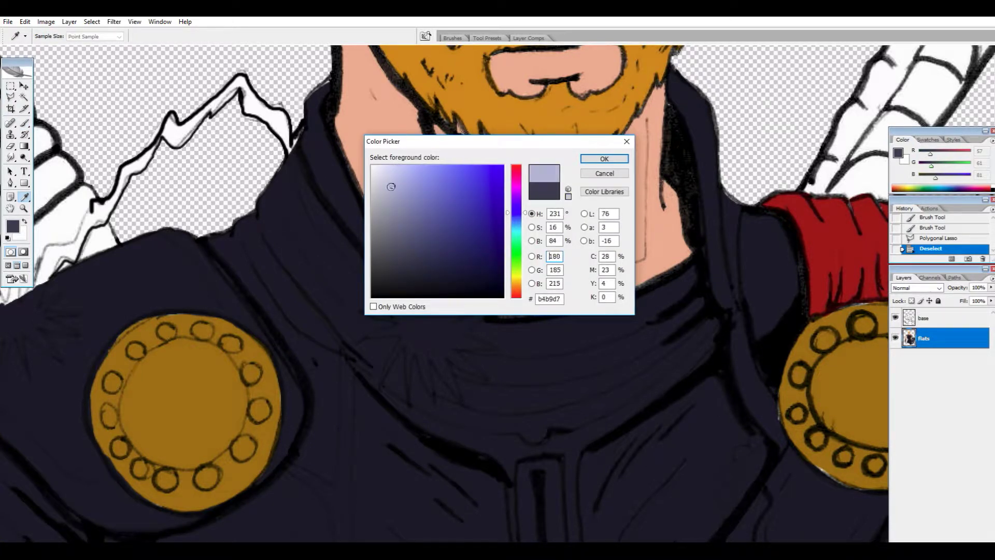
left_click(390, 187)
left_click(417, 165)
key("Return")
left_click_drag(422, 333, 418, 310)
Step: Polygon-select the collar star, fill it light cyan, and deselect
key("l")
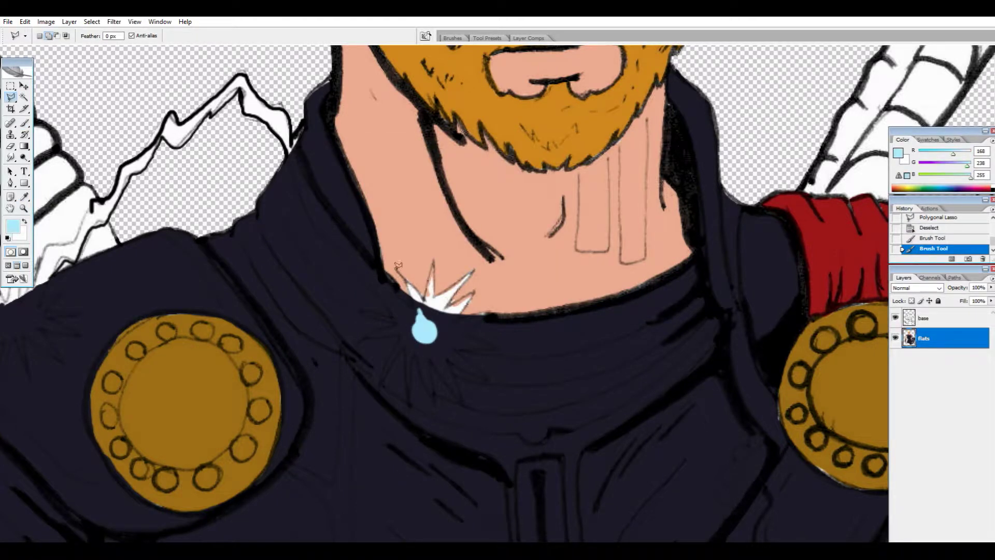
left_click(473, 270)
left_click(485, 313)
left_click(457, 340)
left_click(414, 324)
left_click(438, 273)
key("b")
left_click_drag(438, 291, 454, 342)
key("ctrl+d")
Step: Eyedrop the shirt's dark navy and cover the cyan blob with it
key("ctrl+equal")
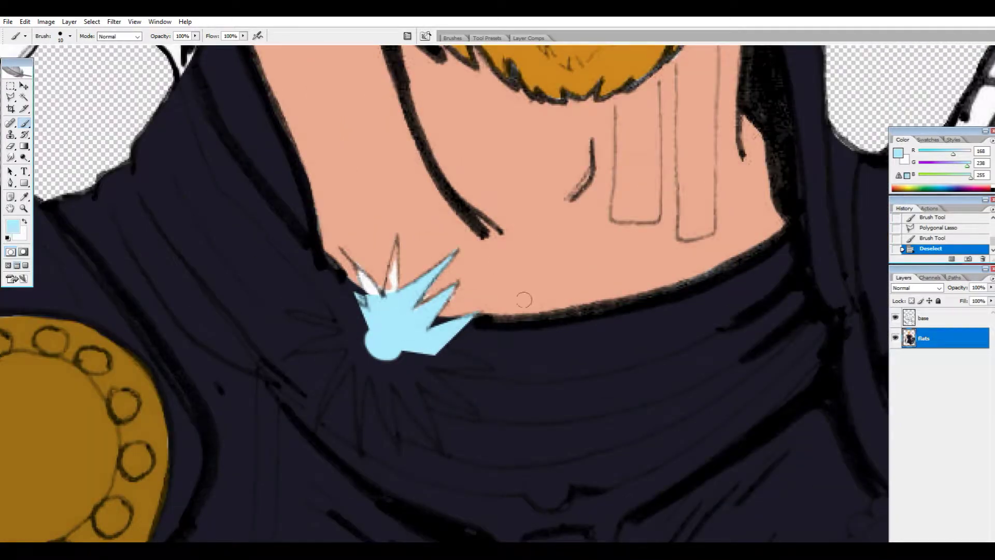
key("i")
left_click(319, 342)
key("b")
left_click_drag(319, 343, 483, 331)
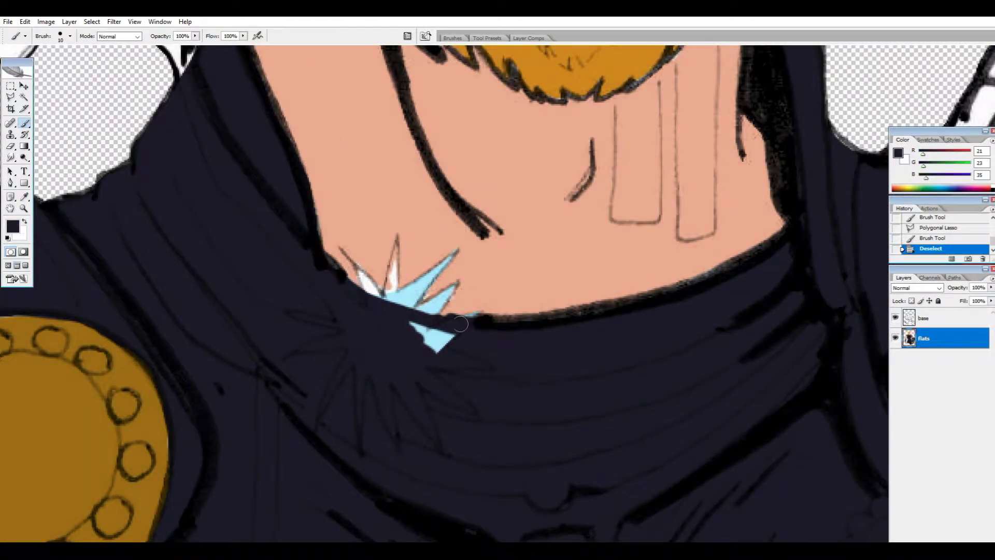
Step: Eyedrop the salmon skin tone and paint it over the star's upper points
key("i")
left_click(373, 238)
key("b")
mouse_move(378, 290)
left_mouse_down()
mouse_move(434, 273)
mouse_move(409, 306)
mouse_move(363, 290)
left_mouse_up()
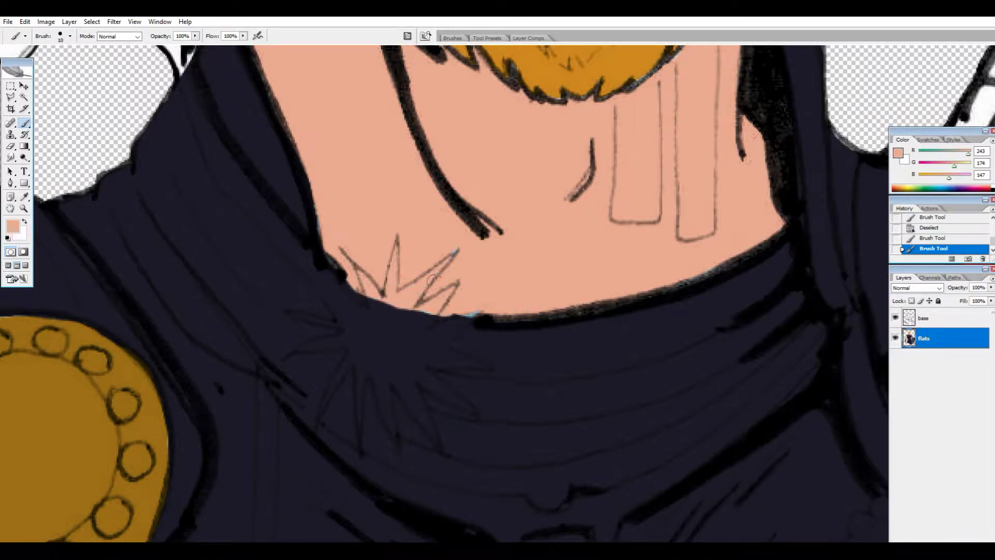
left_click_drag(445, 229, 417, 341)
mouse_move(513, 273)
left_mouse_down()
mouse_move(410, 539)
mouse_move(409, 353)
left_mouse_up()
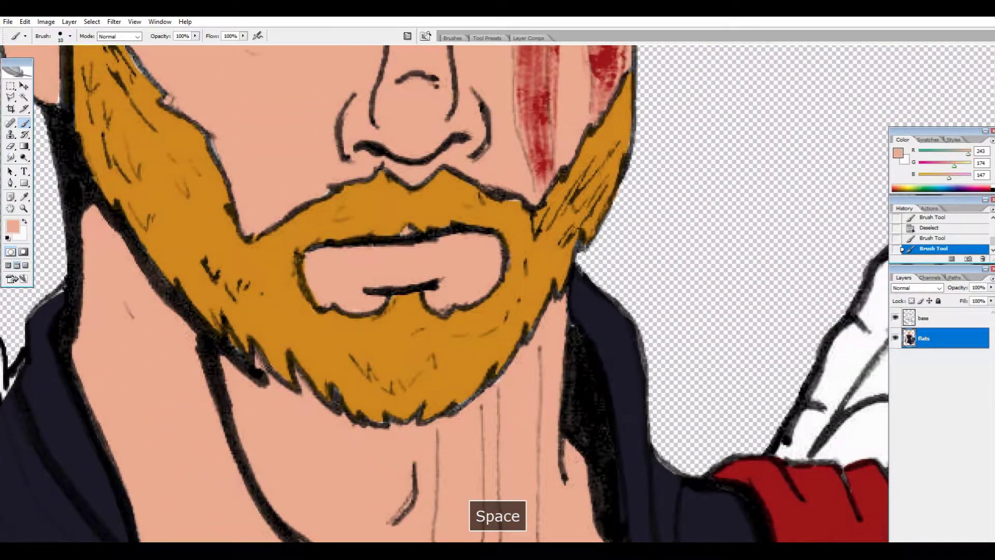
Step: Choose dark red (168,9,9) and brush three vertical stripes down the neck
left_click(70, 35)
left_click_drag(487, 186, 485, 288)
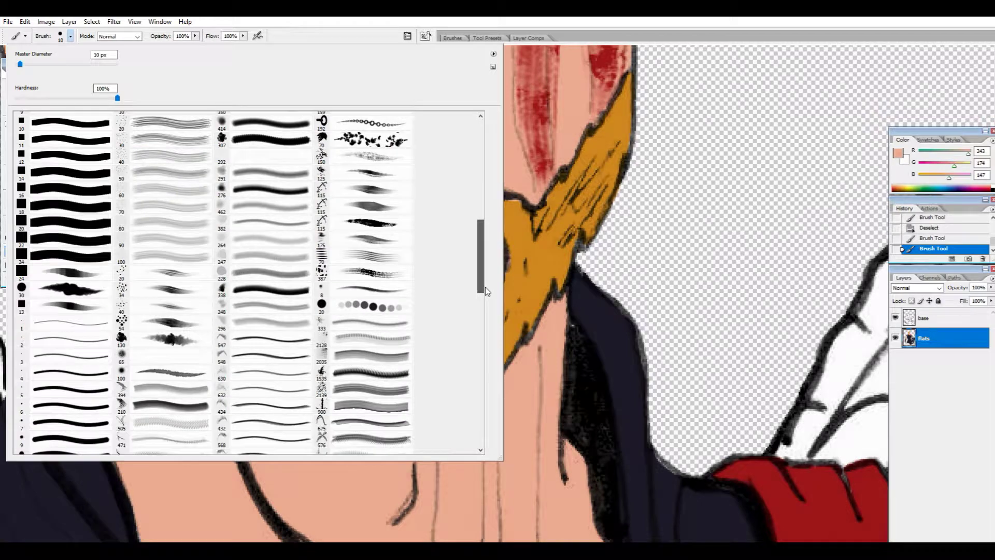
key("Return")
key("i")
left_click(13, 226)
left_click(539, 93)
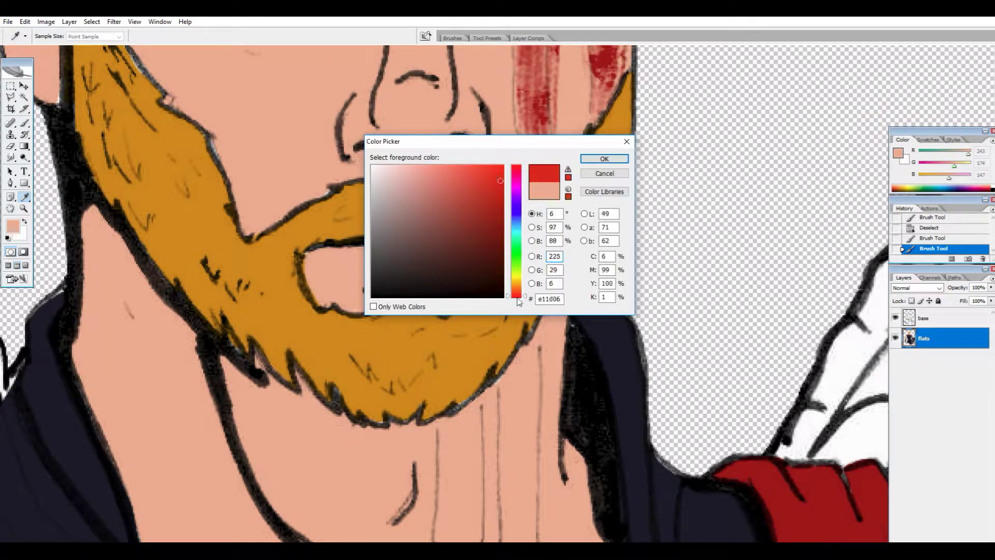
key("Return")
key("b")
mouse_move(461, 415)
left_mouse_down()
mouse_move(467, 524)
mouse_move(464, 422)
left_mouse_up()
left_click_drag(518, 348, 513, 518)
left_click_drag(526, 389, 521, 539)
Step: Zoom out to the whole figure and set the foreground colour to orange-brown
key("ctrl+minus")
key("ctrl+minus")
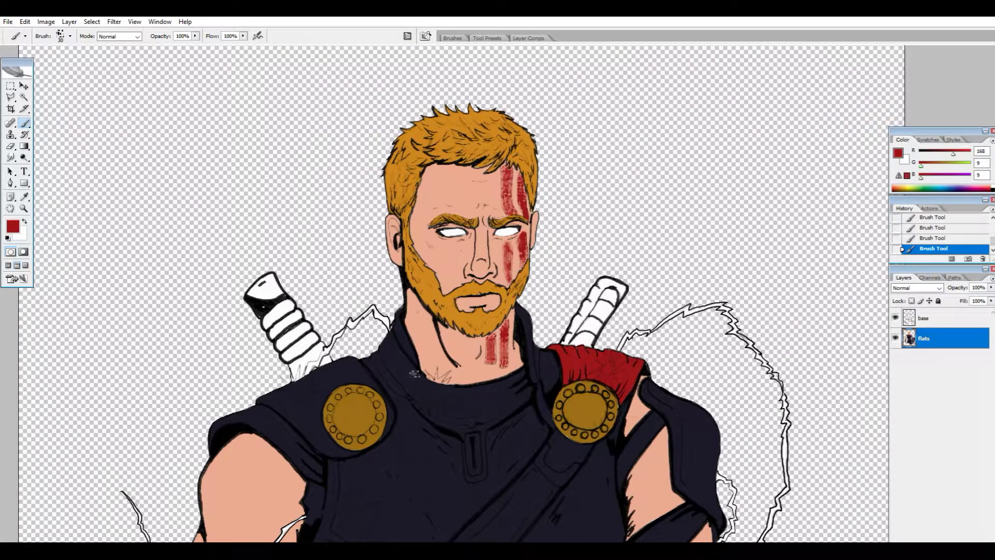
left_click_drag(369, 297, 344, 309)
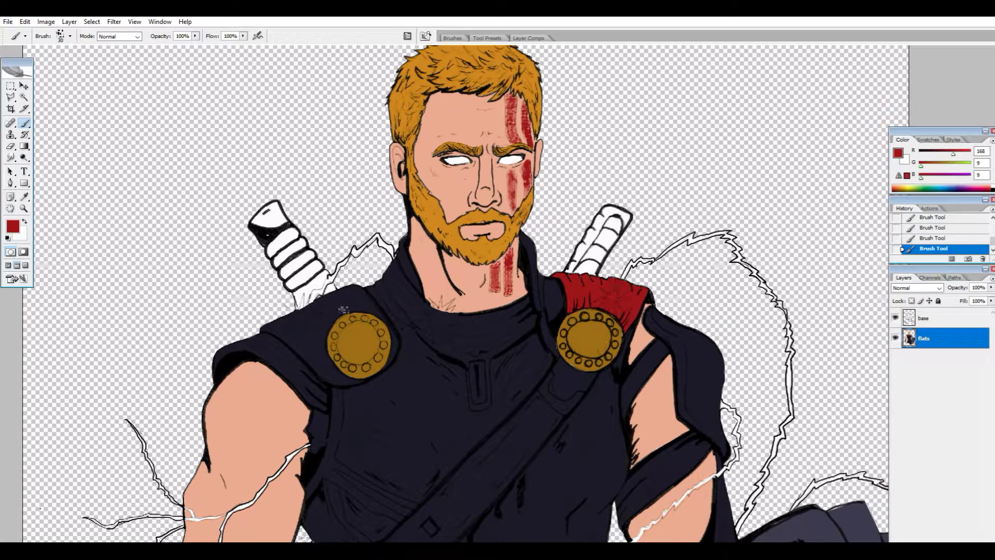
left_click(12, 227)
mouse_move(515, 290)
left_mouse_down()
mouse_move(515, 275)
mouse_move(515, 285)
left_mouse_up()
left_click(592, 158)
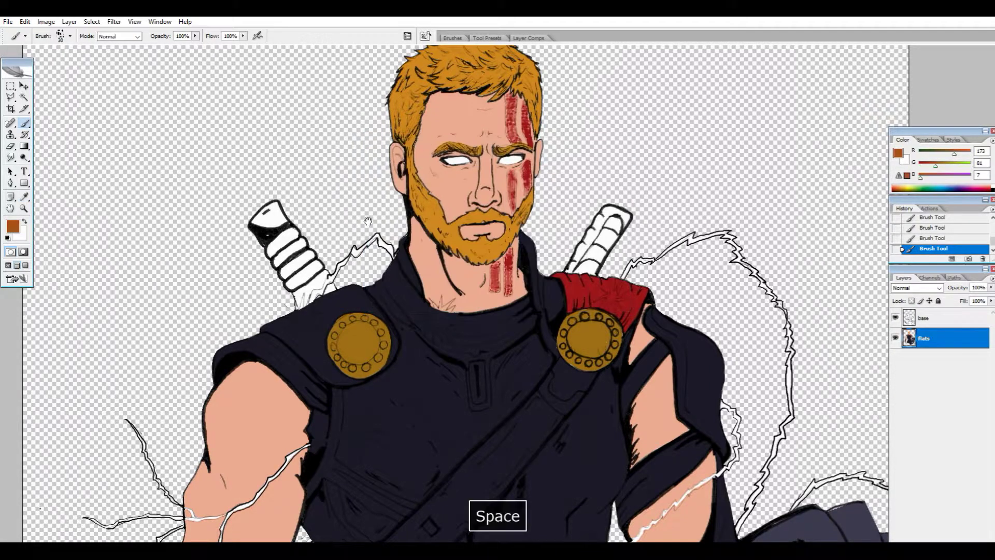
Step: Zoom in on the left sword handle and start tracing its left edge
left_click_drag(366, 228, 388, 238)
key("ctrl+plus")
left_click(70, 36)
key("Escape")
key("ctrl+plus")
mouse_move(205, 271)
left_mouse_down()
mouse_move(334, 281)
mouse_move(438, 229)
left_mouse_up()
key("l")
key("ctrl+plus")
left_click(249, 311)
left_click(231, 283)
left_click(218, 262)
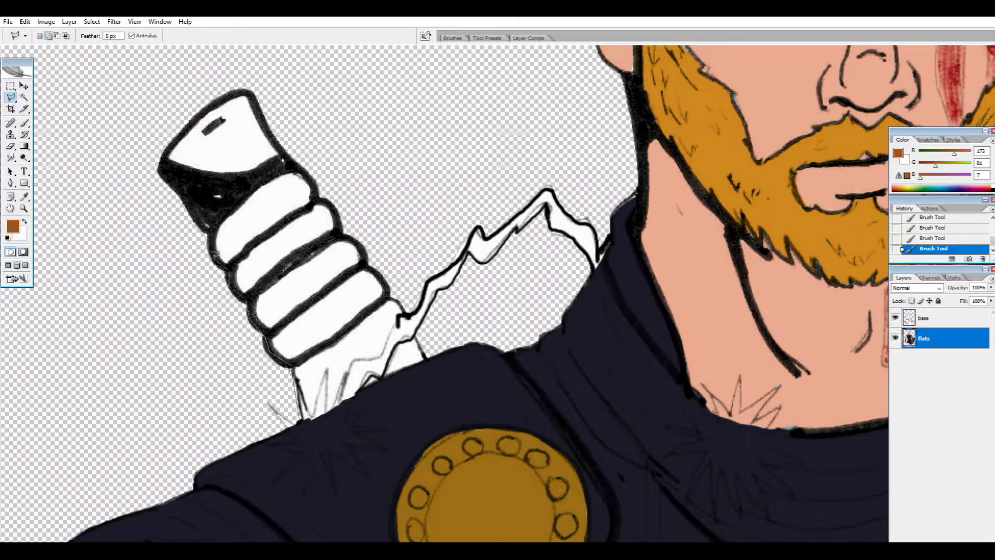
Step: Finish outlining the left handle to the shoulder, fill it brown (173,81,7), deselect
left_click(158, 168)
left_click(284, 160)
left_click(317, 200)
left_click(342, 236)
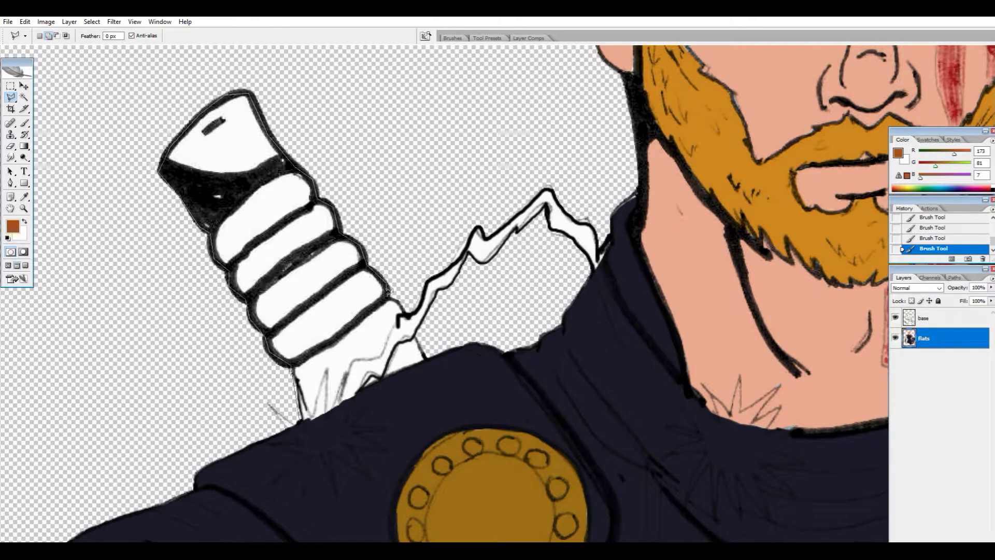
left_click(425, 357)
left_click(306, 419)
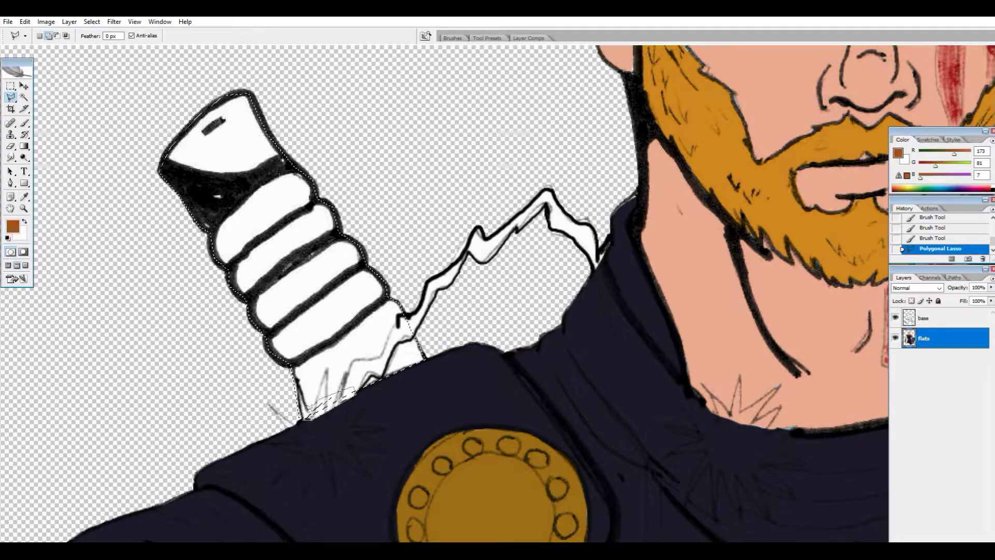
key("b")
key("bracketright")
mouse_move(228, 130)
left_mouse_down()
mouse_move(298, 324)
mouse_move(311, 394)
mouse_move(143, 295)
left_mouse_up()
key("ctrl+minus")
key("ctrl+minus")
key("ctrl+d")
Step: Paint the right sword handle brown, including its cap and right side
key("ctrl+equal")
key("ctrl+equal")
key("ctrl+equal")
left_click_drag(725, 78, 315, 489)
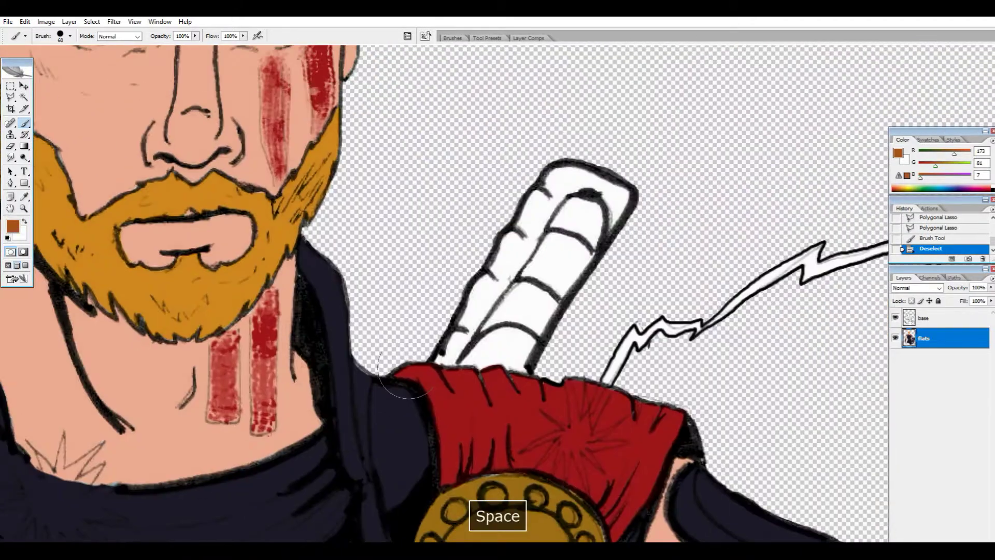
key("bracketleft")
key("bracketleft")
key("bracketleft")
key("bracketleft")
mouse_move(456, 306)
left_mouse_down()
mouse_move(397, 392)
mouse_move(424, 358)
left_mouse_up()
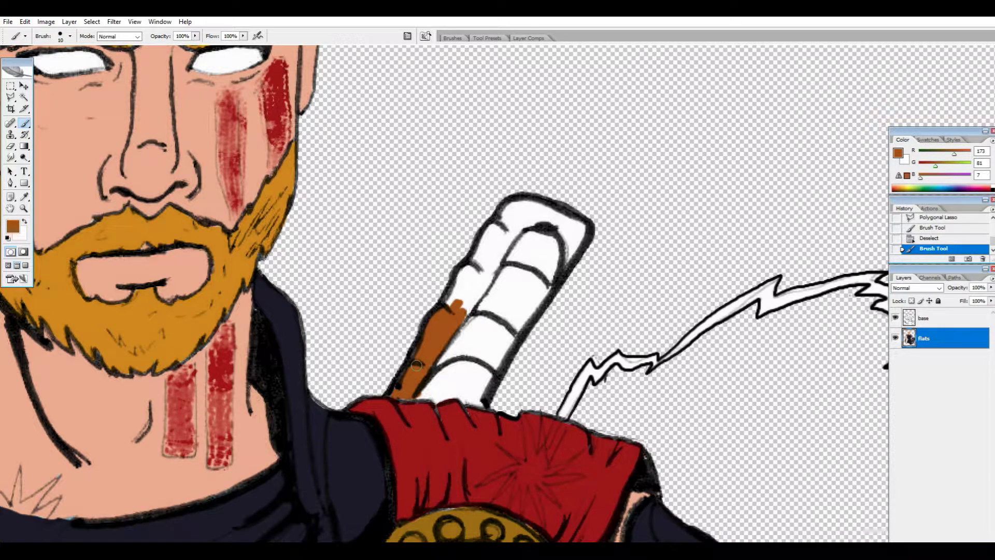
mouse_move(480, 292)
left_mouse_down()
mouse_move(456, 293)
mouse_move(469, 262)
mouse_move(510, 228)
mouse_move(484, 260)
left_mouse_up()
mouse_move(508, 223)
left_mouse_down()
mouse_move(528, 207)
mouse_move(523, 291)
mouse_move(481, 402)
mouse_move(430, 398)
mouse_move(441, 383)
mouse_move(495, 373)
mouse_move(456, 358)
mouse_move(487, 301)
mouse_move(516, 295)
mouse_move(493, 358)
mouse_move(477, 316)
mouse_move(544, 280)
mouse_move(570, 243)
mouse_move(539, 207)
mouse_move(560, 249)
left_mouse_up()
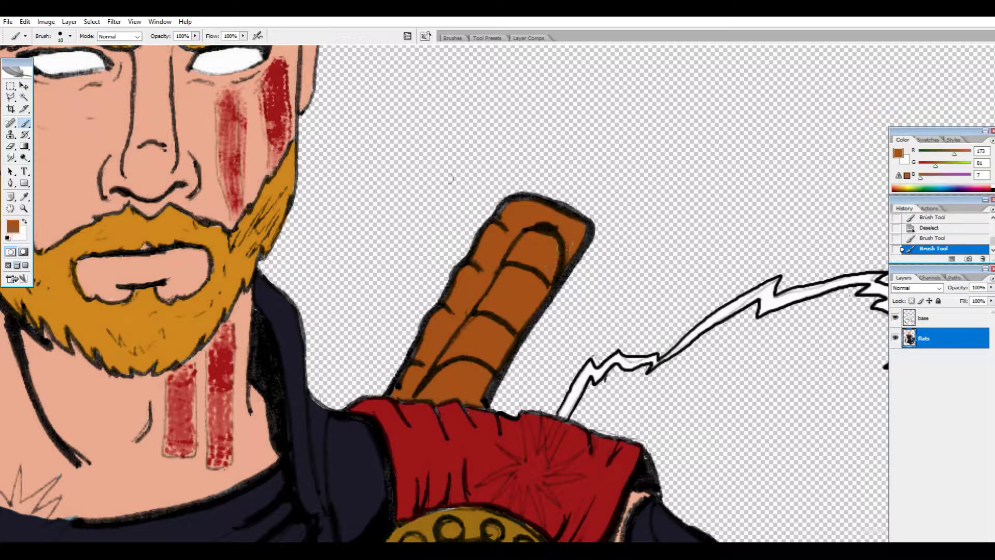
key("ctrl+minus")
key("ctrl+minus")
key("ctrl+minus")
key("ctrl+minus")
key("ctrl+minus")
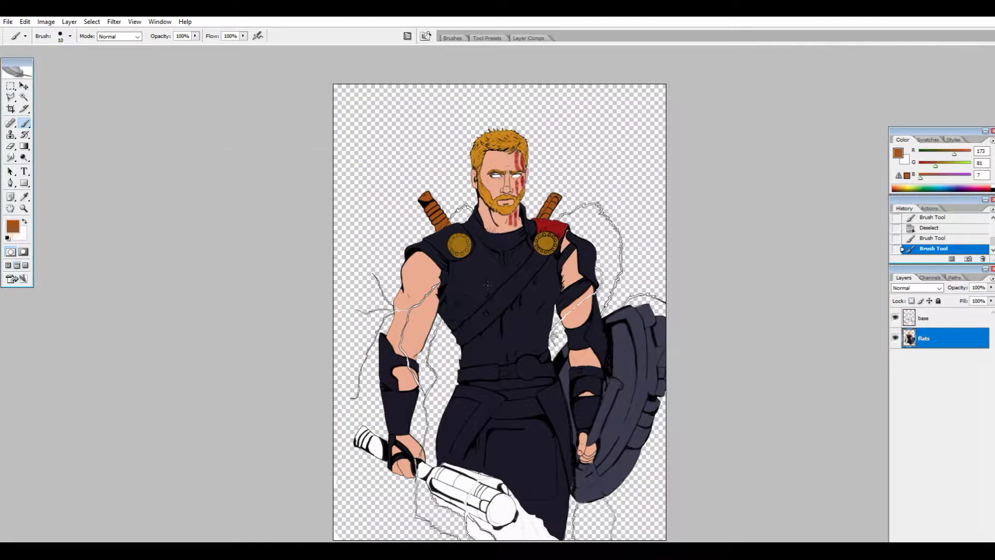
Step: Sample the shield's dark blue-grey as the foreground colour
key("ctrl+equal")
key("ctrl+equal")
key("ctrl+equal")
left_click_drag(487, 284, 366, 74)
key("i")
left_click(682, 290)
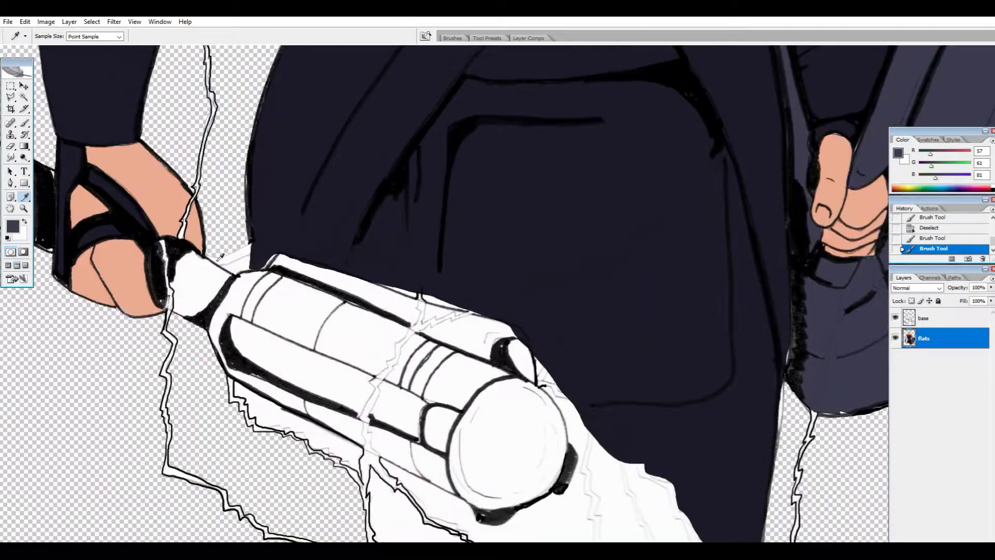
mouse_move(682, 290)
left_mouse_down()
mouse_move(385, 342)
mouse_move(429, 165)
left_mouse_up()
Step: Begin the straight-edged selection around the knuckle, hand and sword hilt
left_click(385, 342, "ctrl")
key("l")
left_click(313, 172)
left_click(276, 180)
left_click(263, 230)
left_click(280, 304)
left_click(297, 316)
left_click(426, 443)
left_click(537, 245)
left_click(496, 238)
left_click(441, 248)
Step: Extend the selection along the weapon's top edge, far end and bottom edge
left_click_drag(317, 169, 136, 132)
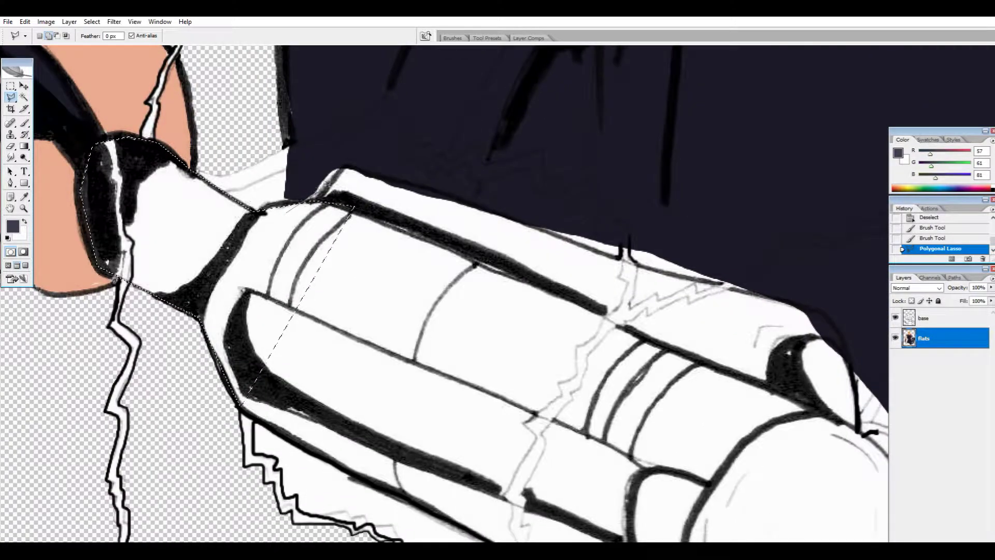
left_click(340, 166)
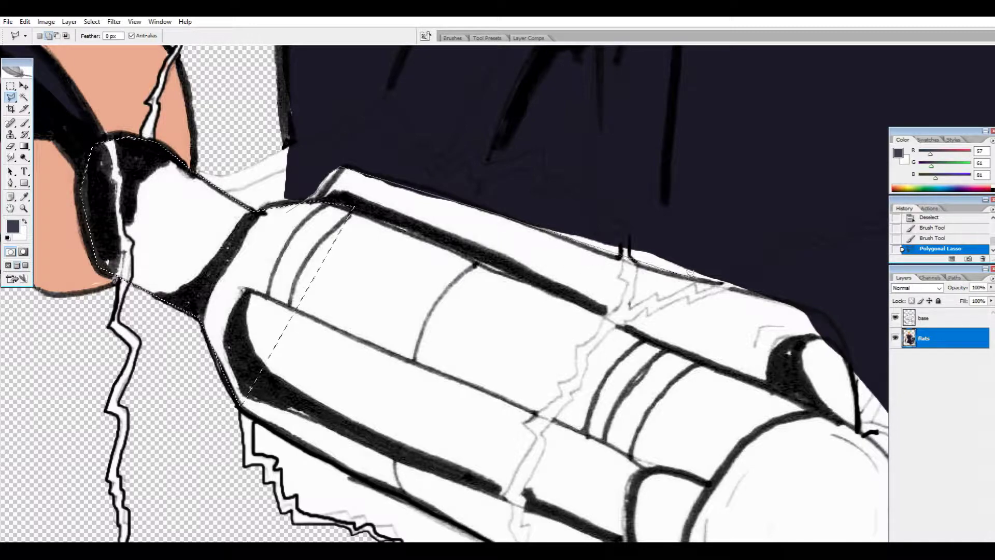
left_click(823, 314)
left_click(843, 337)
left_click(856, 440)
left_click(637, 542)
left_click(252, 401)
left_click(340, 167)
Step: Trace around the weapon's rounded tip and handle end, closing the outline
mouse_move(874, 445)
left_mouse_down()
mouse_move(625, 213)
mouse_move(668, 288)
left_mouse_up()
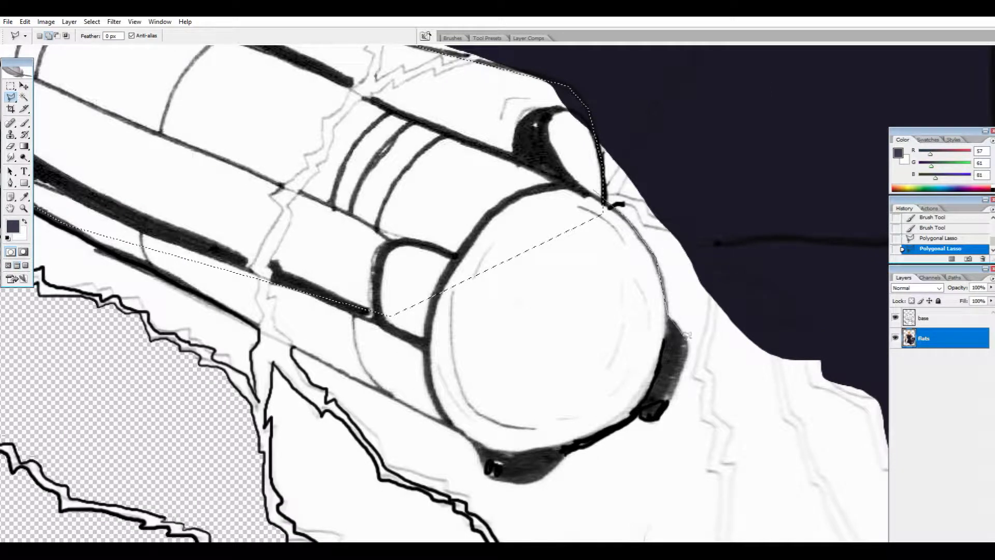
mouse_move(687, 336)
left_mouse_down()
mouse_move(492, 469)
mouse_move(185, 282)
left_mouse_up()
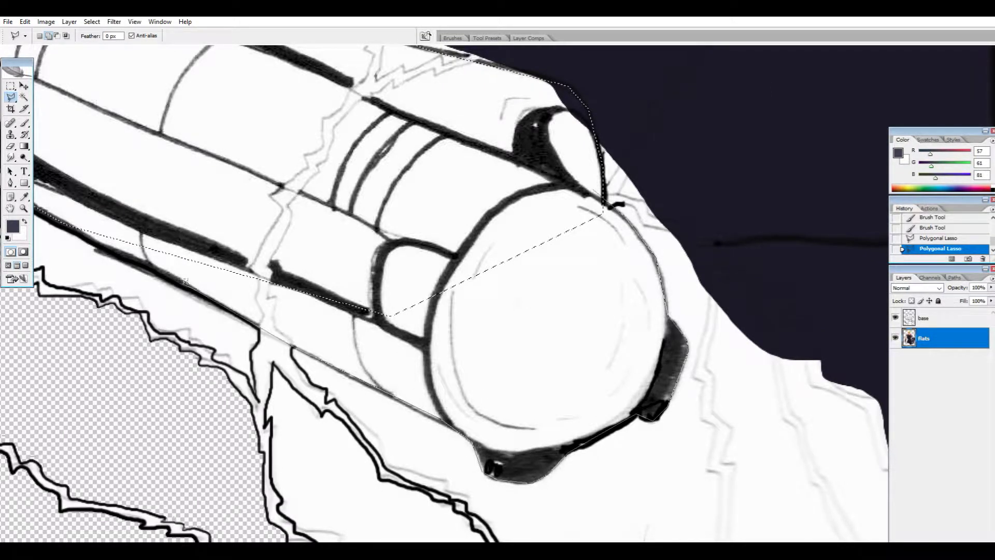
left_click_drag(185, 282, 601, 204)
key("space")
left_click_drag(208, 207, 496, 387)
mouse_move(400, 267)
left_mouse_down()
mouse_move(178, 309)
mouse_move(145, 306)
mouse_move(124, 257)
mouse_move(168, 163)
left_mouse_up()
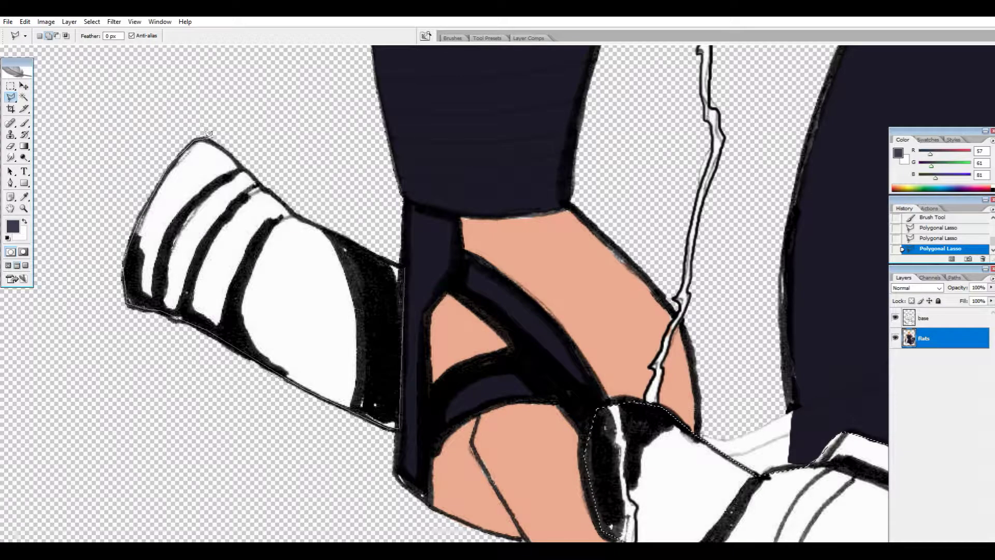
left_click(403, 262)
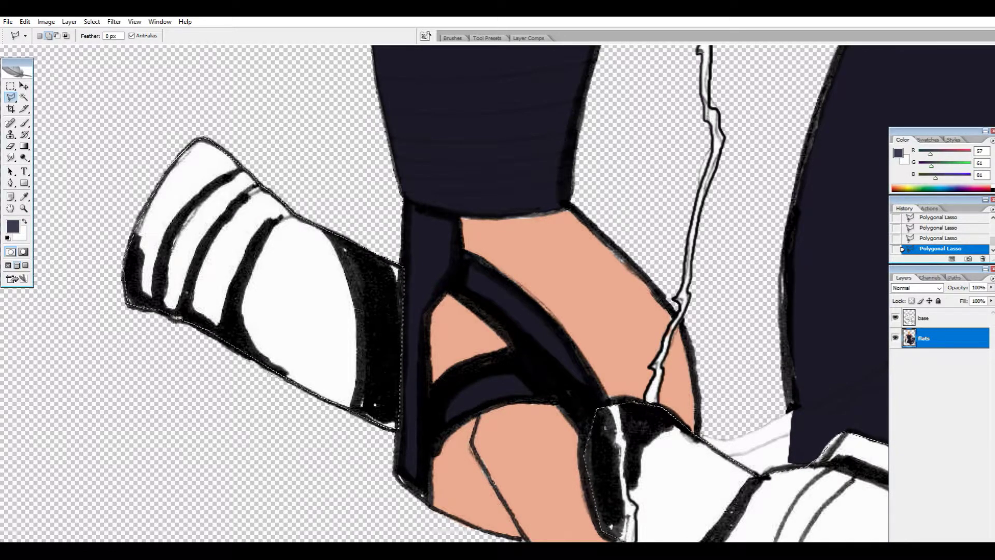
key("ctrl+minus")
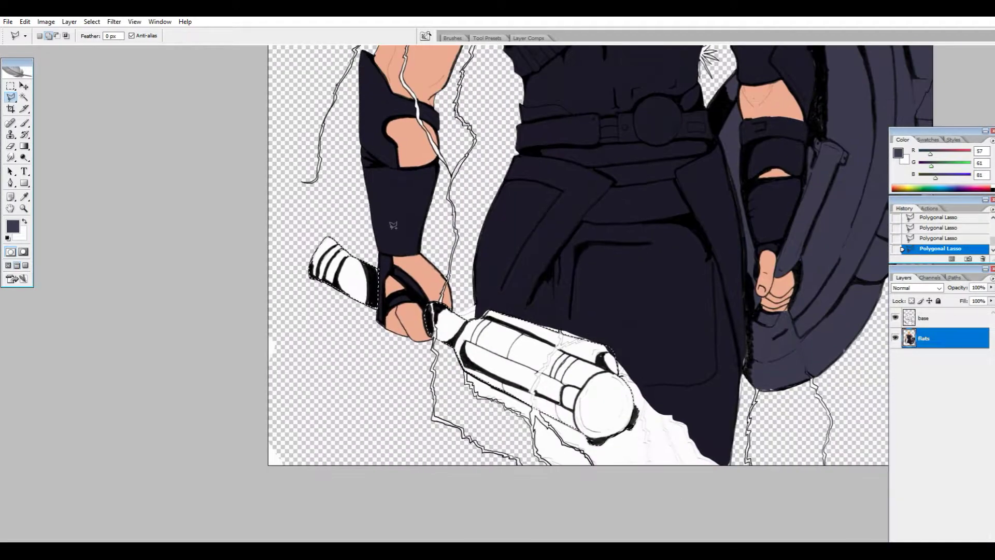
Step: Fill the selected weapon dark grey-purple with a large brush, then deselect
key("b")
key("bracketright")
left_click_drag(319, 246, 637, 376)
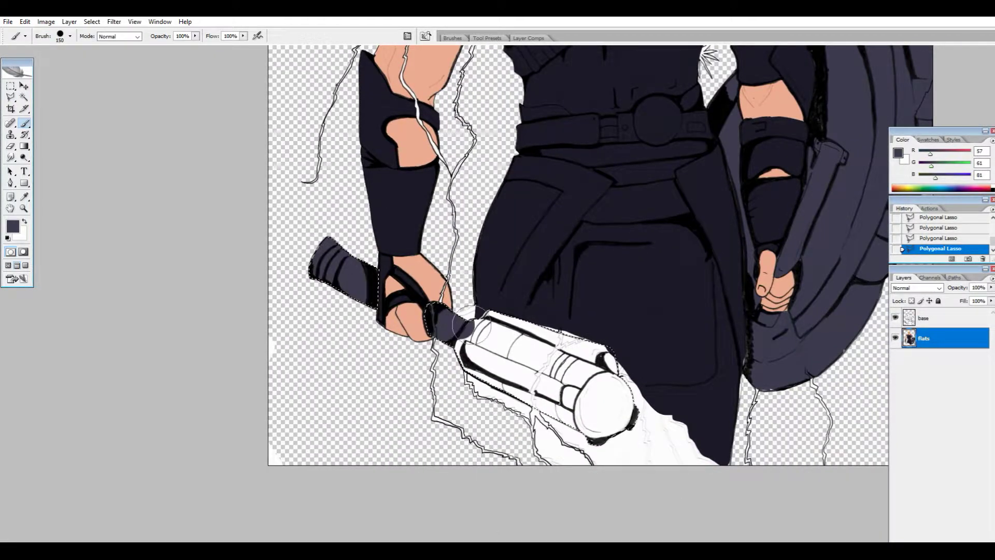
left_click_drag(637, 376, 616, 363)
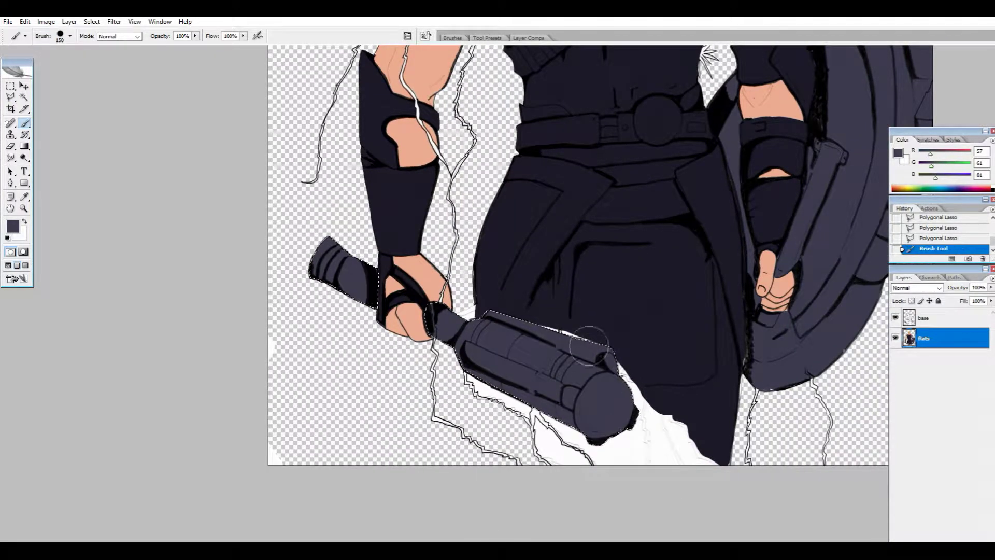
key("ctrl+equal")
Step: Sample the dark clothing colour and darken the weapon's top edge with a 20 px brush
key("ctrl+equal")
key("ctrl+d")
key("i")
left_click(550, 327)
key("b")
key("bracketleft")
key("bracketleft")
key("bracketleft")
key("ctrl+equal")
left_click_drag(173, 306, 319, 202)
left_click_drag(513, 249, 370, 141)
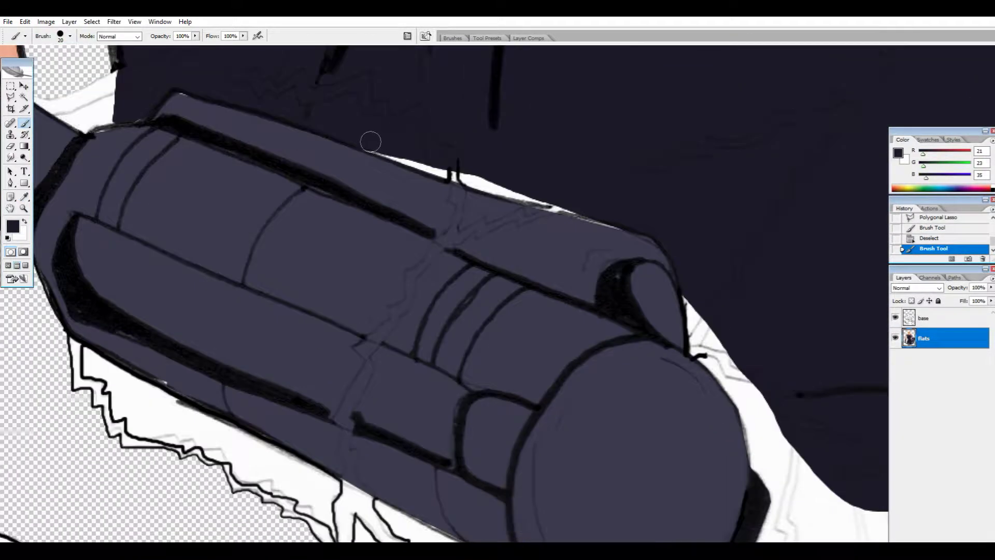
mouse_move(450, 174)
left_mouse_down()
mouse_move(571, 200)
mouse_move(620, 227)
left_mouse_up()
Step: Darken the tip's right edge and paint over the white areas beside it
left_click_drag(570, 228, 327, 173)
mouse_move(459, 199)
left_mouse_down()
mouse_move(530, 355)
mouse_move(482, 218)
left_mouse_up()
left_click_drag(508, 290, 632, 425)
left_click_drag(572, 374, 497, 176)
mouse_move(767, 410)
left_mouse_down()
mouse_move(829, 430)
mouse_move(726, 420)
mouse_move(714, 388)
mouse_move(632, 298)
mouse_move(568, 234)
mouse_move(485, 176)
mouse_move(436, 303)
mouse_move(653, 407)
mouse_move(674, 383)
mouse_move(667, 341)
left_mouse_up()
Step: Paint the white triangular patch and the area below the weapon dark navy
mouse_move(528, 418)
left_mouse_down()
mouse_move(612, 363)
mouse_move(666, 295)
mouse_move(588, 322)
mouse_move(580, 297)
mouse_move(438, 358)
mouse_move(462, 285)
mouse_move(515, 252)
left_mouse_up()
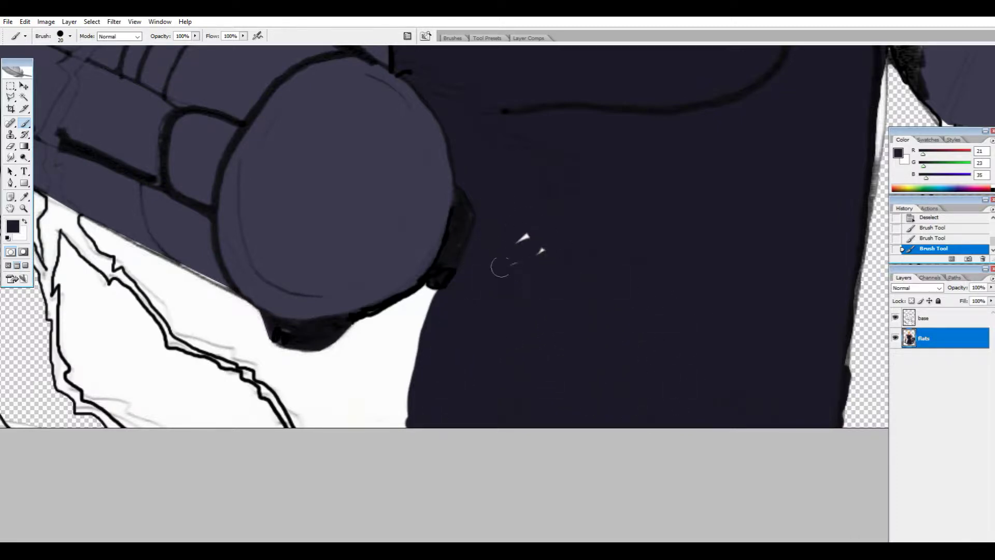
mouse_move(353, 304)
left_mouse_down()
mouse_move(680, 293)
mouse_move(570, 415)
mouse_move(669, 410)
mouse_move(690, 305)
mouse_move(603, 386)
mouse_move(662, 356)
mouse_move(610, 356)
mouse_move(492, 414)
mouse_move(356, 280)
mouse_move(529, 322)
left_mouse_up()
key("ctrl+minus")
key("ctrl+equal")
key("ctrl+equal")
mouse_move(296, 377)
left_mouse_down()
mouse_move(272, 307)
mouse_move(269, 244)
mouse_move(310, 436)
left_mouse_up()
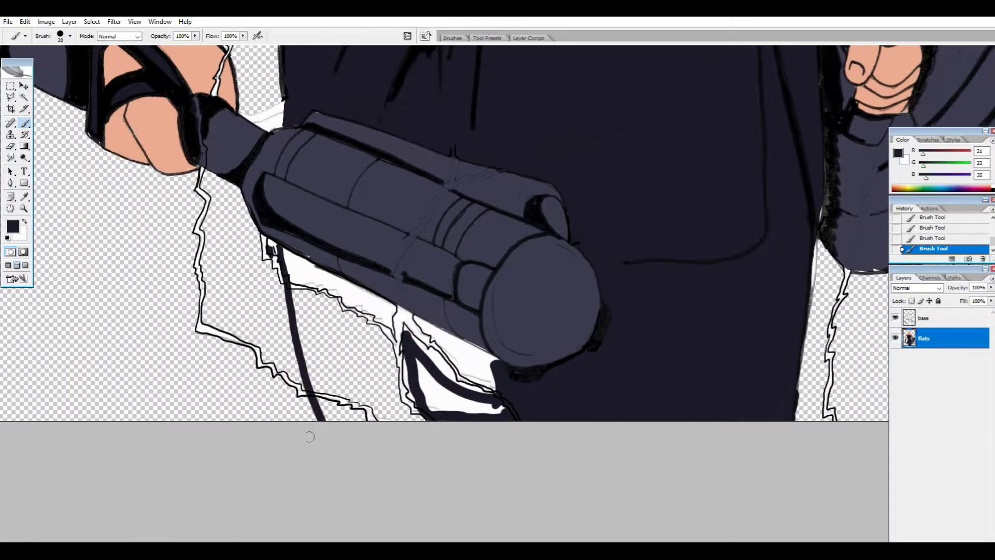
left_click_drag(381, 424, 440, 414)
mouse_move(322, 407)
left_mouse_down()
mouse_move(324, 358)
mouse_move(422, 366)
left_mouse_up()
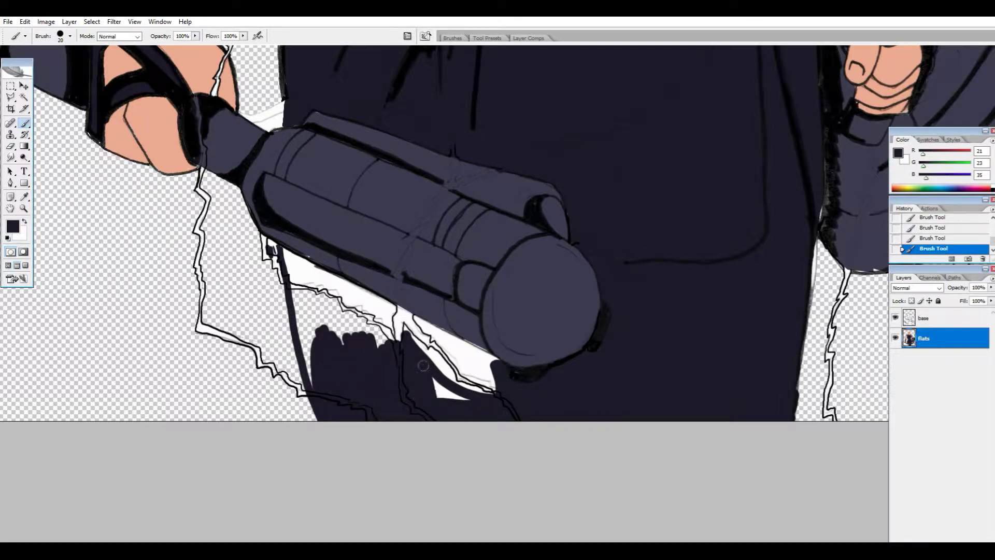
mouse_move(497, 395)
left_mouse_down()
mouse_move(410, 327)
mouse_move(492, 388)
left_mouse_up()
Step: Cover the strip under the weapon and the last diagonal white slivers in navy
key("ctrl+equal")
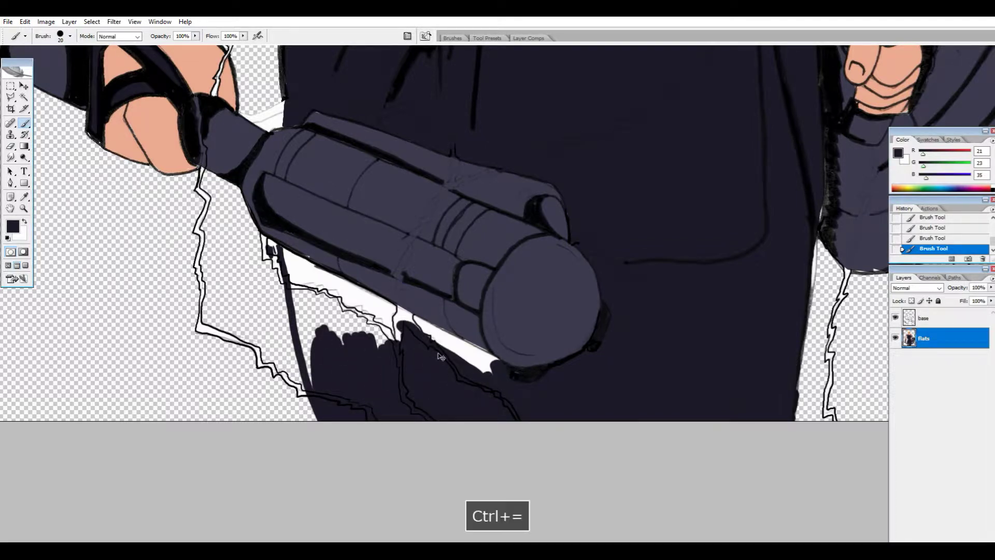
mouse_move(328, 255)
left_mouse_down()
mouse_move(238, 223)
mouse_move(300, 519)
mouse_move(260, 363)
left_mouse_up()
mouse_move(280, 467)
left_mouse_down()
mouse_move(516, 464)
mouse_move(422, 429)
mouse_move(440, 413)
mouse_move(311, 404)
mouse_move(395, 395)
mouse_move(271, 285)
mouse_move(311, 290)
mouse_move(344, 280)
mouse_move(384, 316)
mouse_move(589, 407)
mouse_move(422, 313)
mouse_move(329, 291)
left_mouse_up()
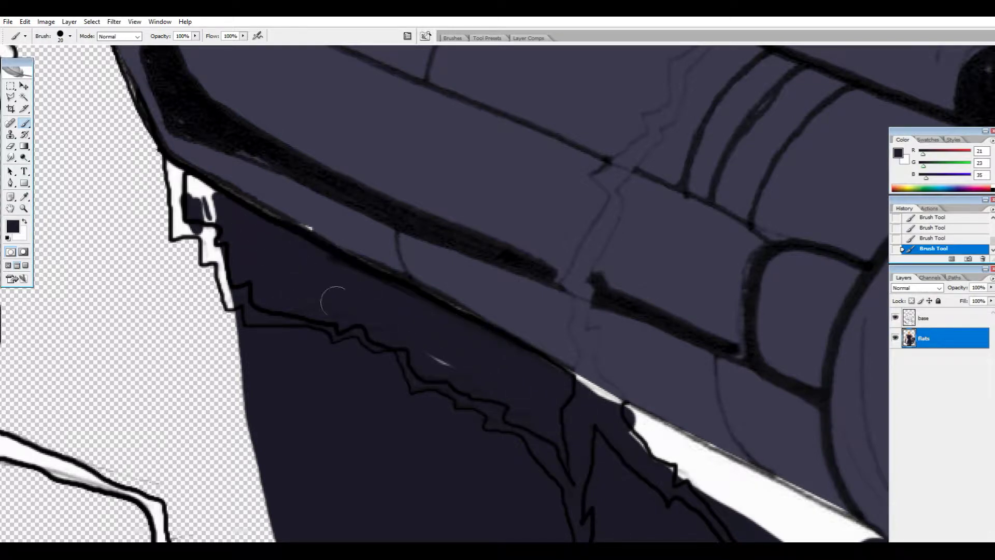
left_click_drag(622, 466, 353, 251)
mouse_move(539, 396)
left_mouse_down()
mouse_move(595, 333)
mouse_move(436, 233)
mouse_move(533, 329)
mouse_move(537, 314)
left_mouse_up()
key("ctrl+minus")
key("ctrl+minus")
key("ctrl+minus")
key("ctrl+minus")
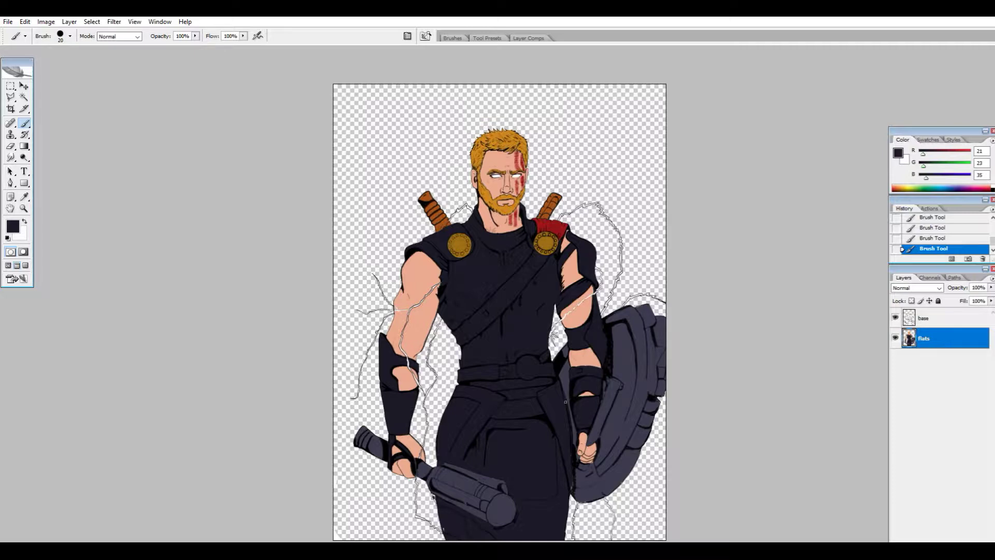
Step: Add a new empty layer named 'shadows' above the flats layer
key("ctrl+shift+alt+n")
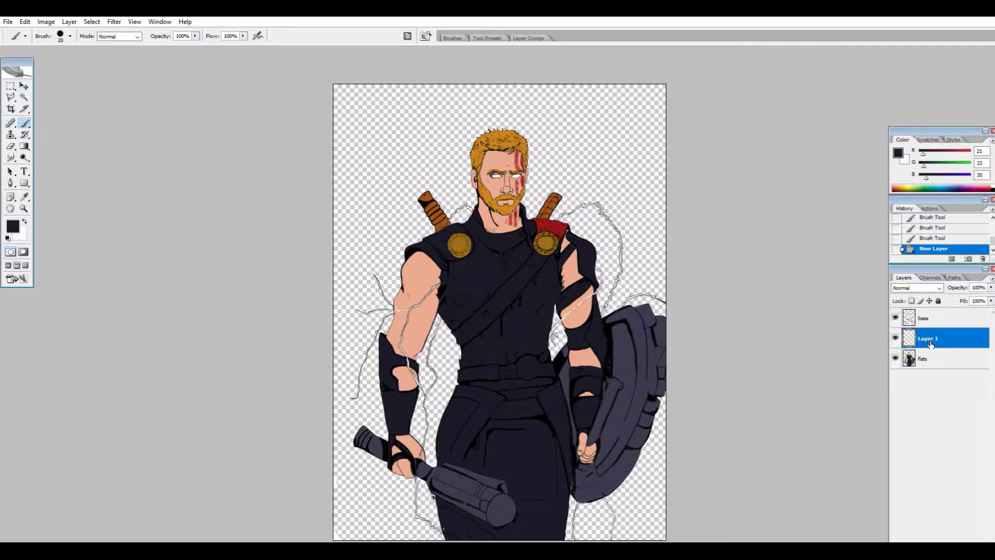
type("shadows")
key("Return")
Step: Zoom in on Thor's head and switch to the freehand Lasso tool
key("ctrl+equal")
left_click_drag(358, 78, 358, 492)
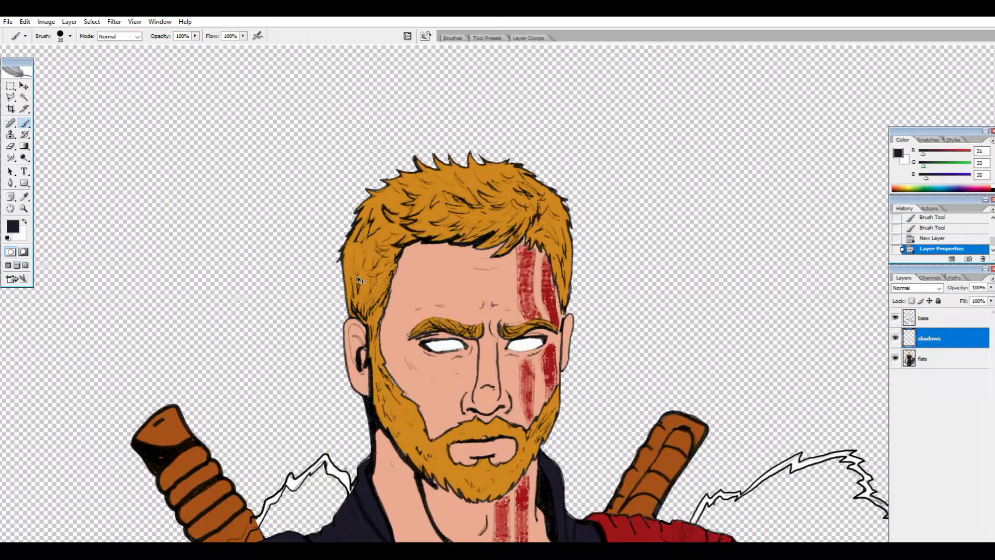
key("ctrl+equal")
key("ctrl+minus")
key("l")
left_click(11, 97)
left_click(51, 96)
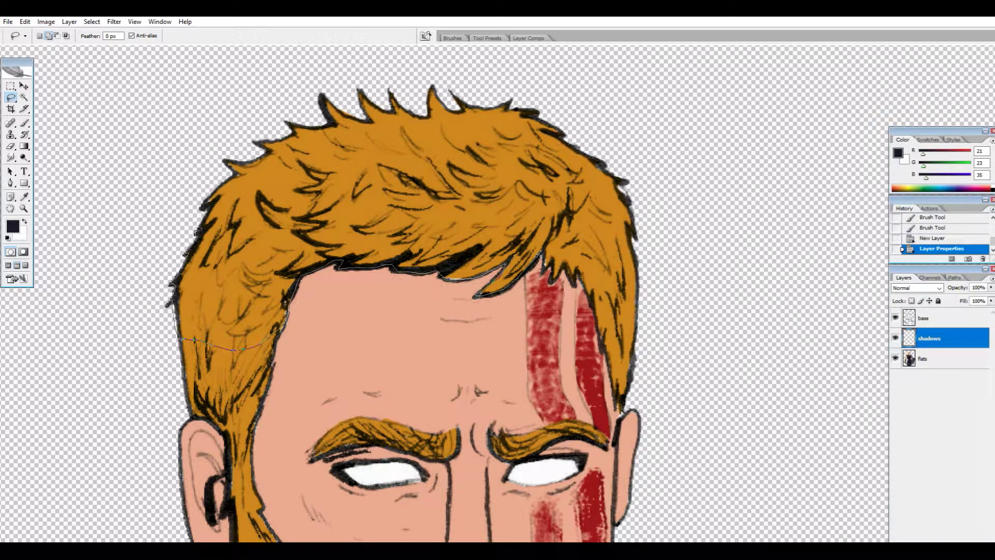
Step: Lasso-select the upper hair, its right side and the top spikes
left_click_drag(280, 136, 521, 243)
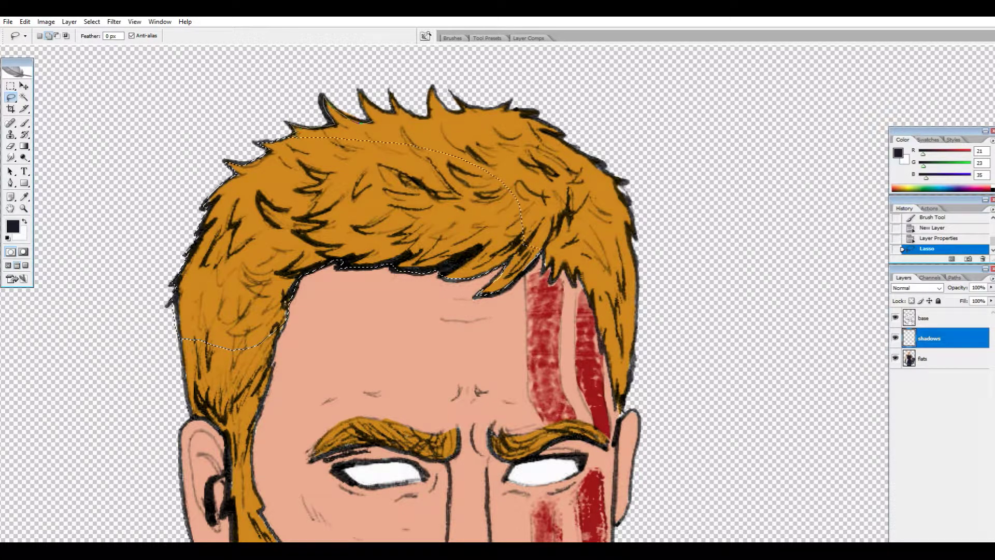
left_click_drag(363, 96, 521, 228)
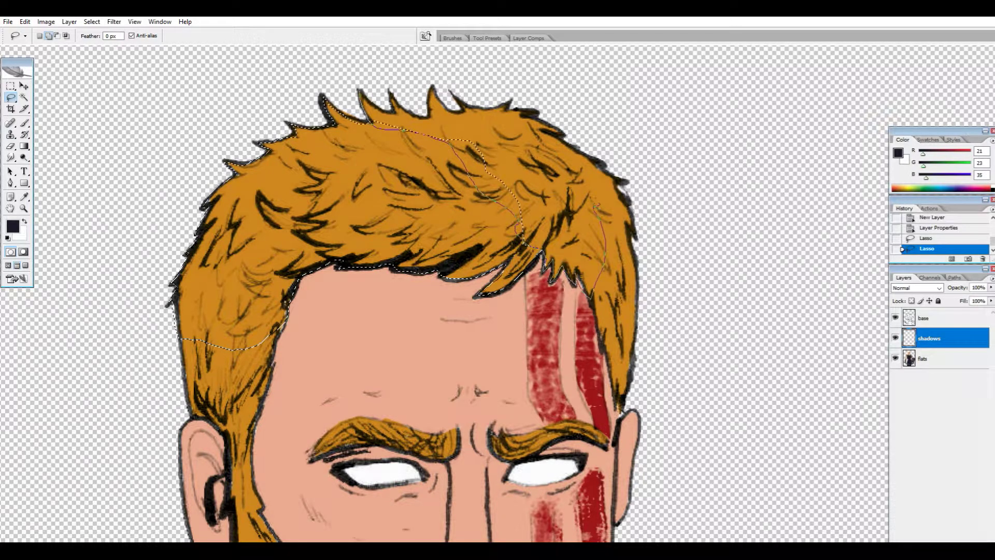
key("space")
left_click_drag(601, 270, 387, 145)
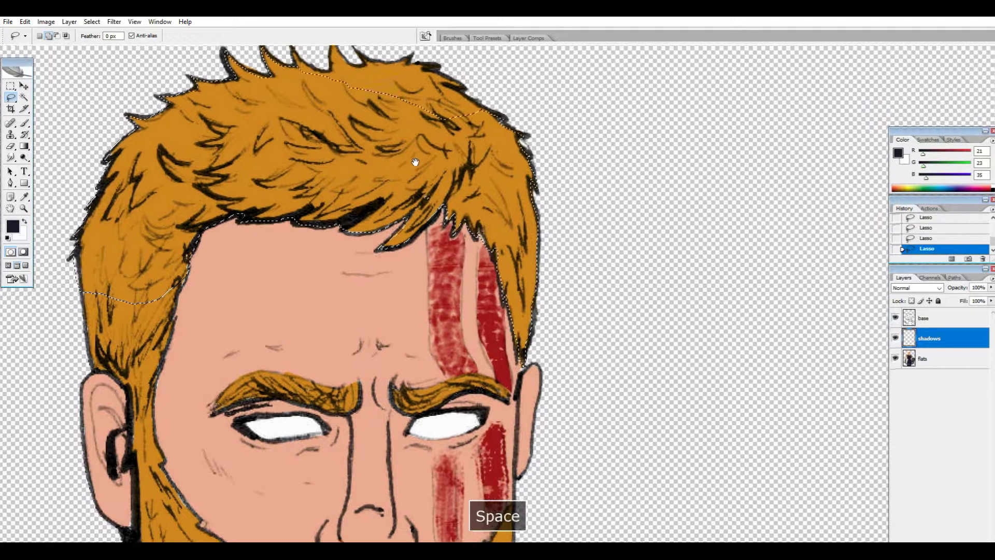
left_click_drag(410, 156, 438, 267)
left_click_drag(320, 178, 363, 193)
left_click_drag(325, 165, 361, 144)
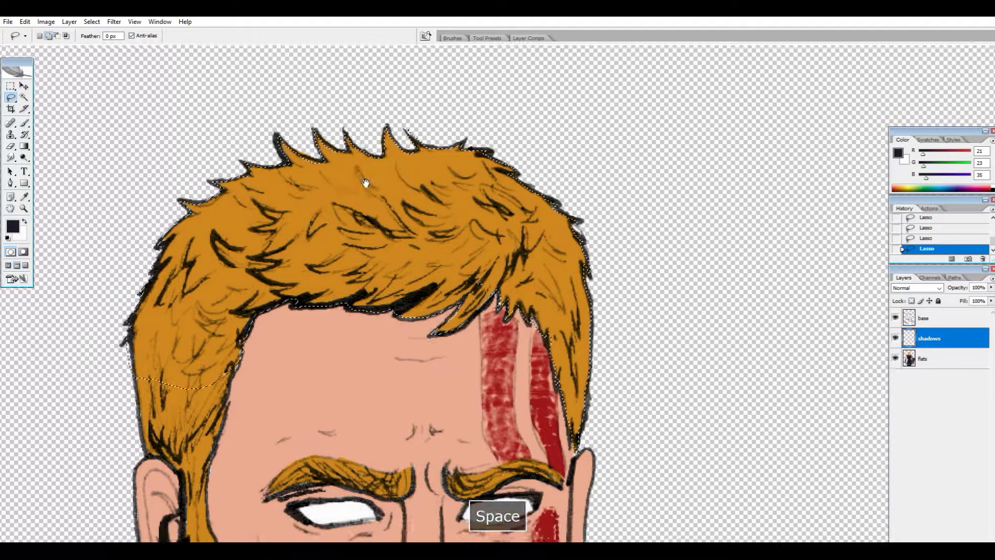
Step: Extend the selection around the beard, leaving out the mouth
left_click_drag(189, 456, 334, 264)
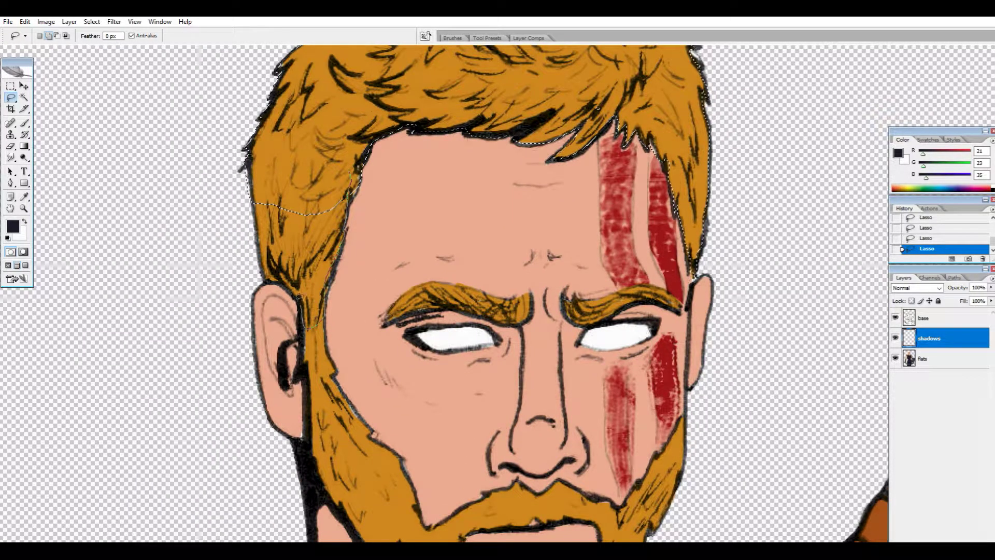
left_click_drag(339, 366, 336, 169)
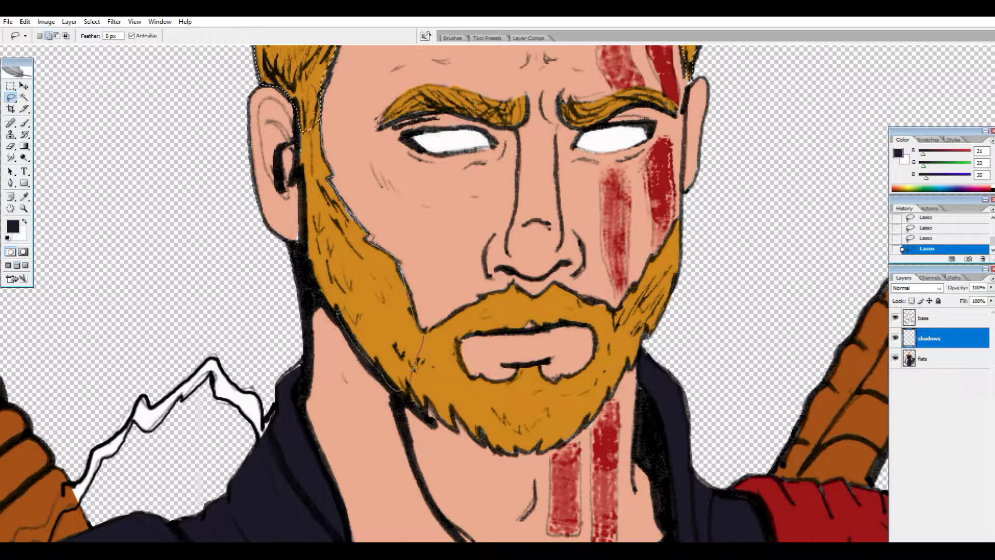
left_click_drag(422, 335, 350, 241)
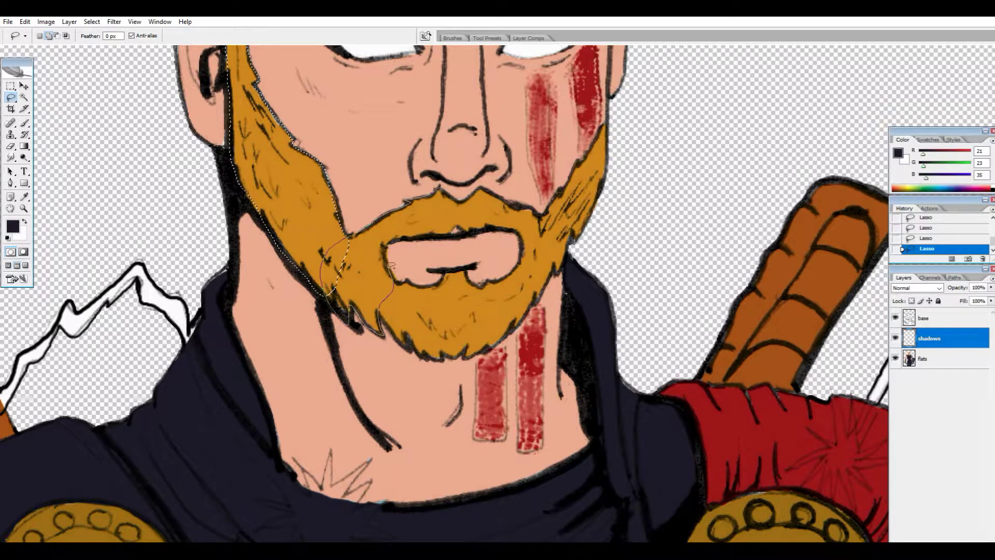
left_click_drag(384, 332, 274, 352)
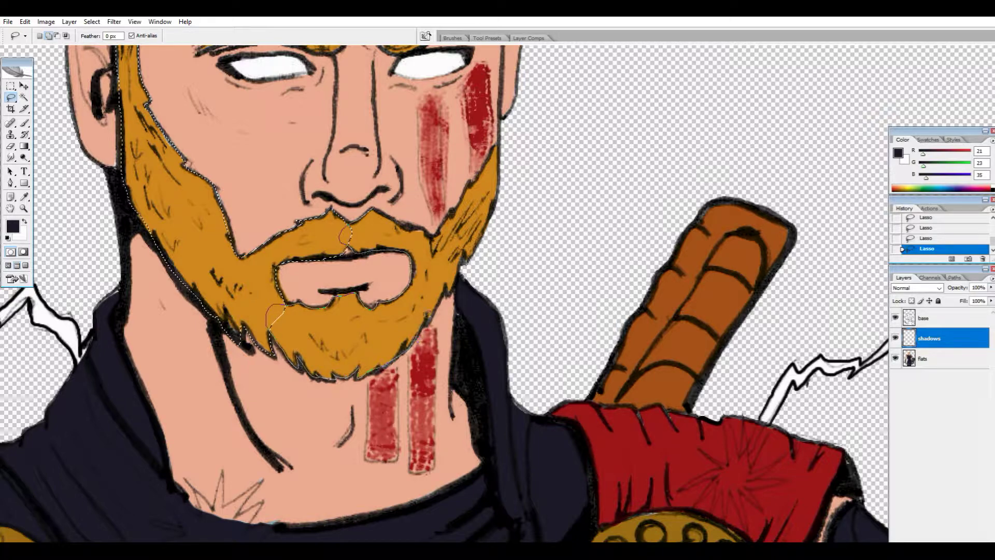
left_click_drag(270, 311, 271, 317)
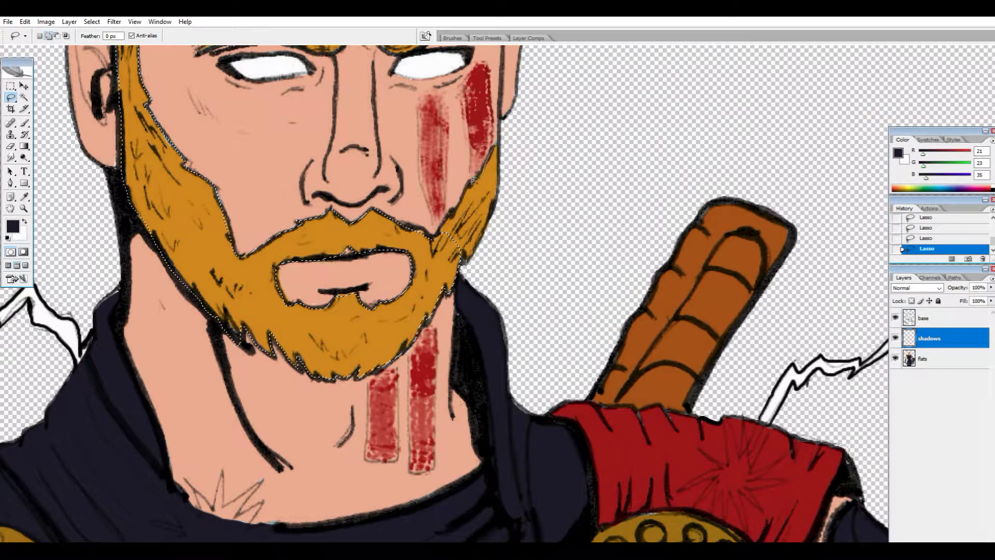
Step: Sample the orange hair colour with the eyedropper
key("b")
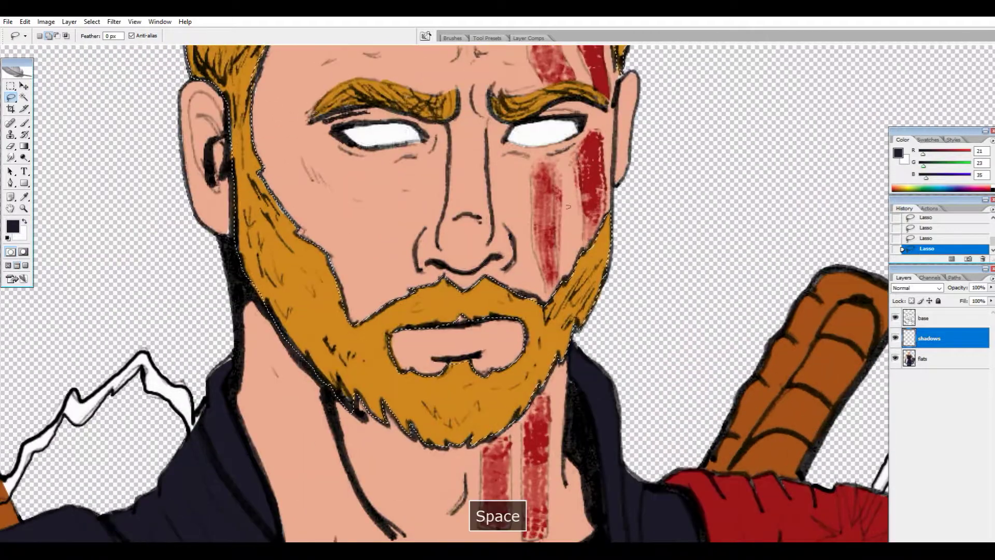
left_click_drag(446, 239, 557, 539)
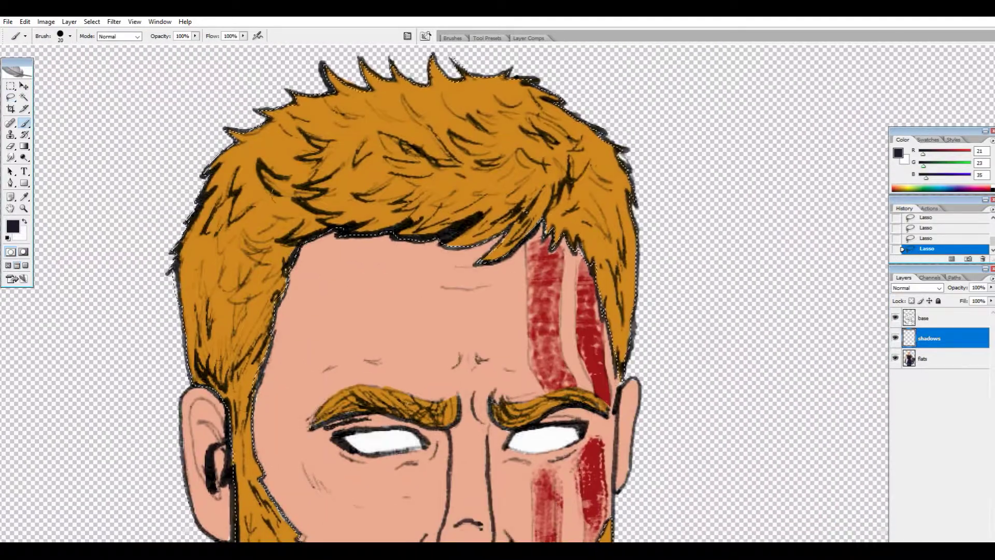
key("i")
left_click(280, 293)
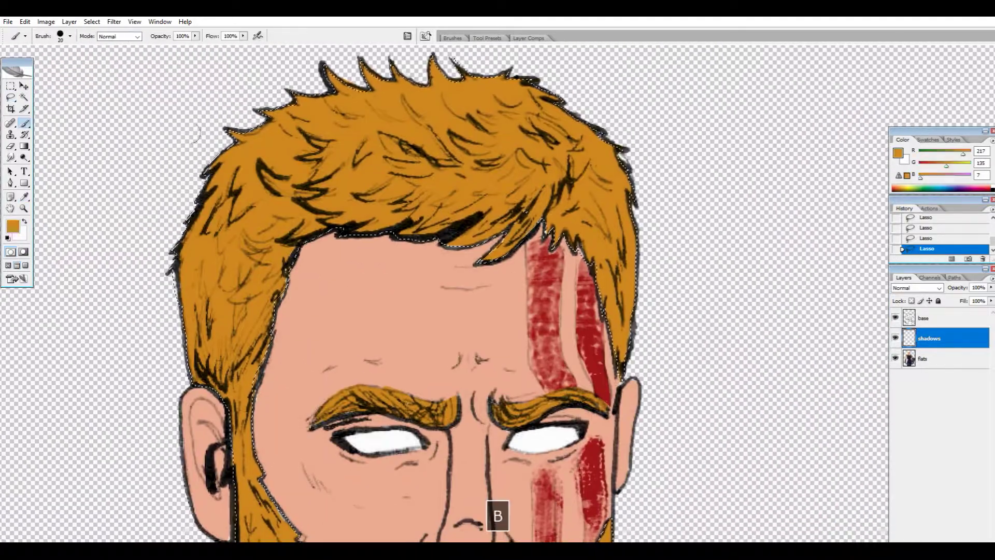
Step: Pick a darker brown shade of the hair colour as the shading colour
left_click(13, 226)
left_click_drag(516, 285, 516, 293)
left_click(490, 239)
left_click(603, 159)
key("b")
Step: Set the brush to Darken mode at about 73% opacity with a textured scatter brush
left_click(119, 36)
left_click(123, 95)
left_click(70, 36)
scroll(442, 227, "down", 5)
double_click(412, 176)
left_click_drag(412, 176, 429, 207)
key("bracketleft")
key("bracketleft")
key("bracketleft")
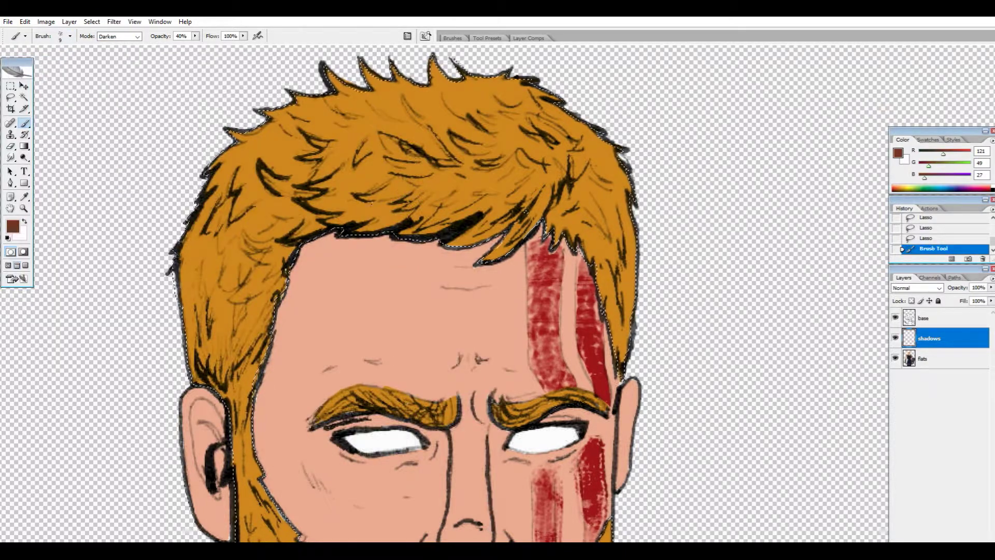
left_click_drag(195, 36, 217, 59)
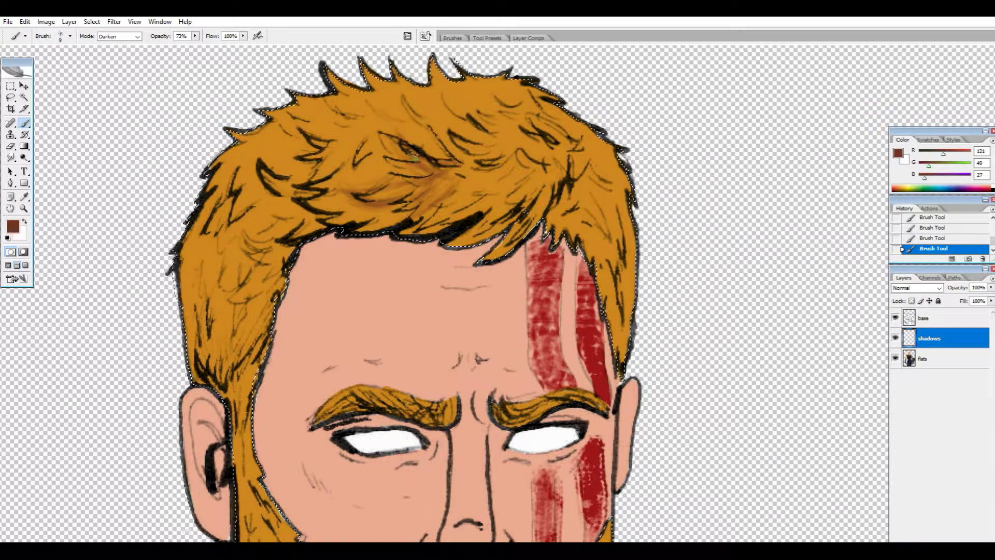
key("bracketright")
key("bracketright")
Step: Shade the hair top, left side, upper middle and right edge in darker brown
left_click_drag(371, 126, 299, 111)
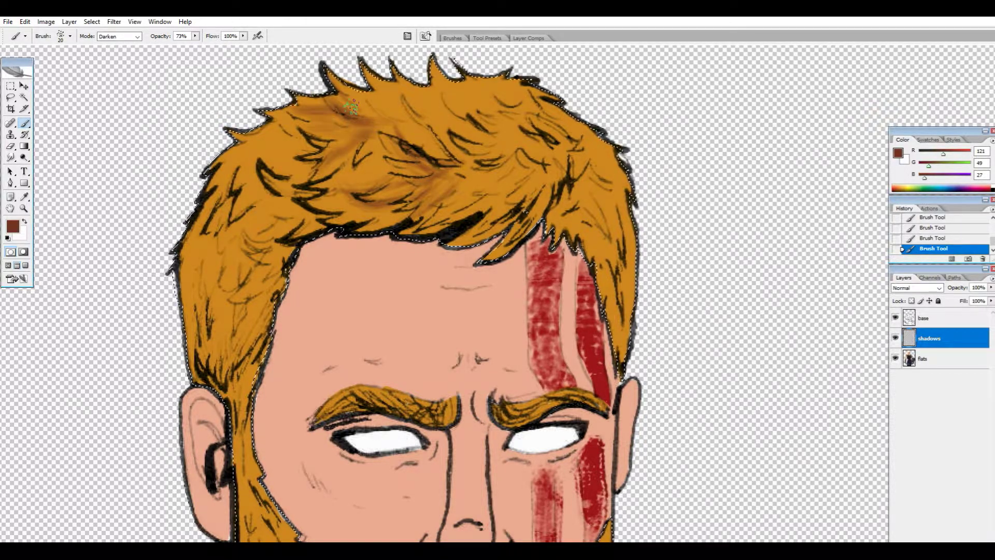
mouse_move(259, 186)
left_mouse_down()
mouse_move(316, 207)
mouse_move(334, 186)
mouse_move(425, 208)
left_mouse_up()
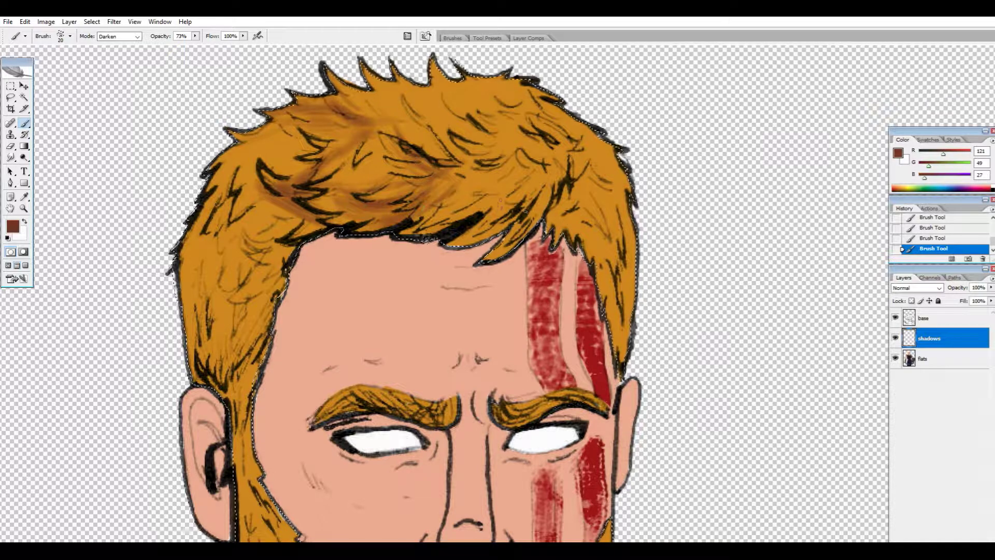
mouse_move(513, 150)
left_mouse_down()
mouse_move(420, 104)
mouse_move(409, 134)
mouse_move(417, 218)
mouse_move(472, 197)
mouse_move(495, 104)
left_mouse_up()
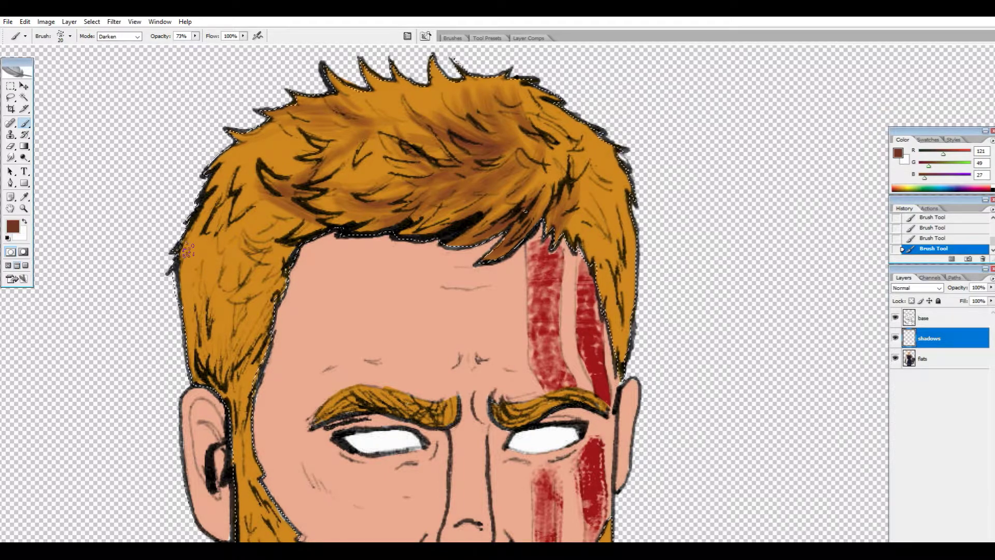
left_click_drag(201, 279, 238, 358)
left_click_drag(274, 298, 236, 363)
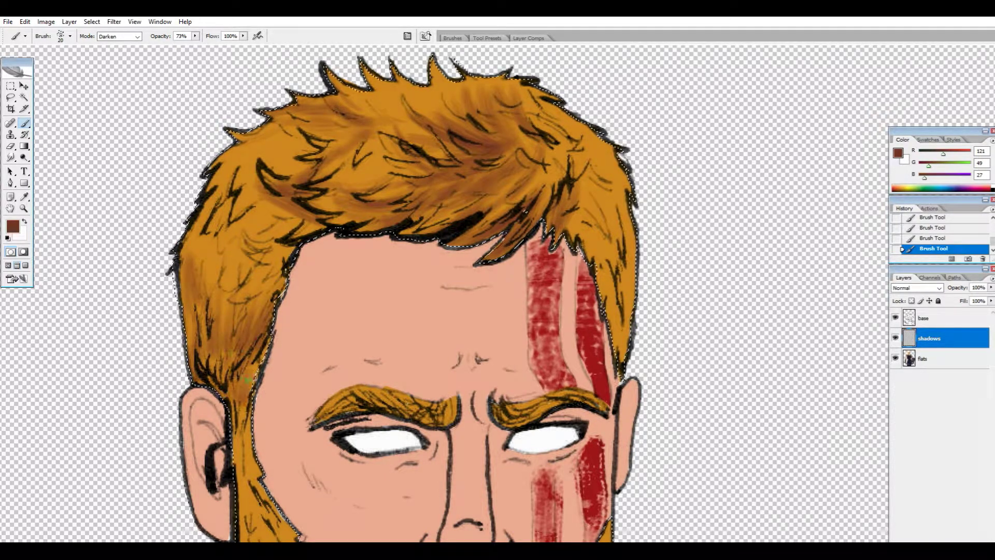
left_click_drag(280, 174, 228, 142)
left_click_drag(311, 151, 269, 158)
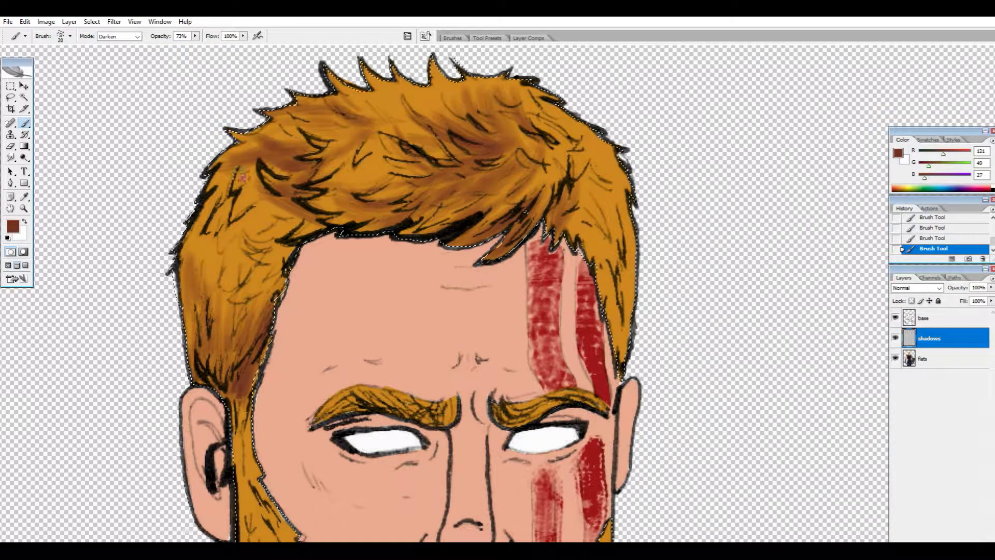
left_click_drag(306, 202, 228, 238)
left_click_drag(274, 202, 210, 227)
mouse_move(321, 168)
left_mouse_down()
mouse_move(389, 152)
mouse_move(386, 104)
mouse_move(461, 98)
left_mouse_up()
left_click_drag(537, 83, 485, 143)
mouse_move(575, 215)
left_mouse_down()
mouse_move(578, 269)
mouse_move(609, 332)
left_mouse_up()
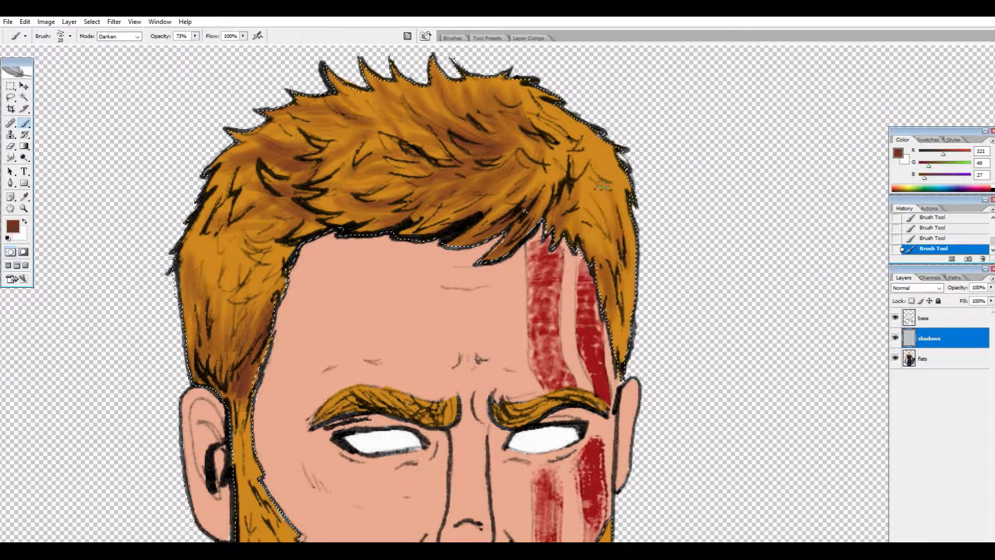
left_click_drag(622, 181, 617, 269)
Step: Add more brown shading to the right side and upper-left of the hair
key("ctrl+minus")
key("ctrl+plus")
key("ctrl+plus")
mouse_move(589, 207)
left_mouse_down()
mouse_move(484, 196)
mouse_move(500, 243)
left_mouse_up()
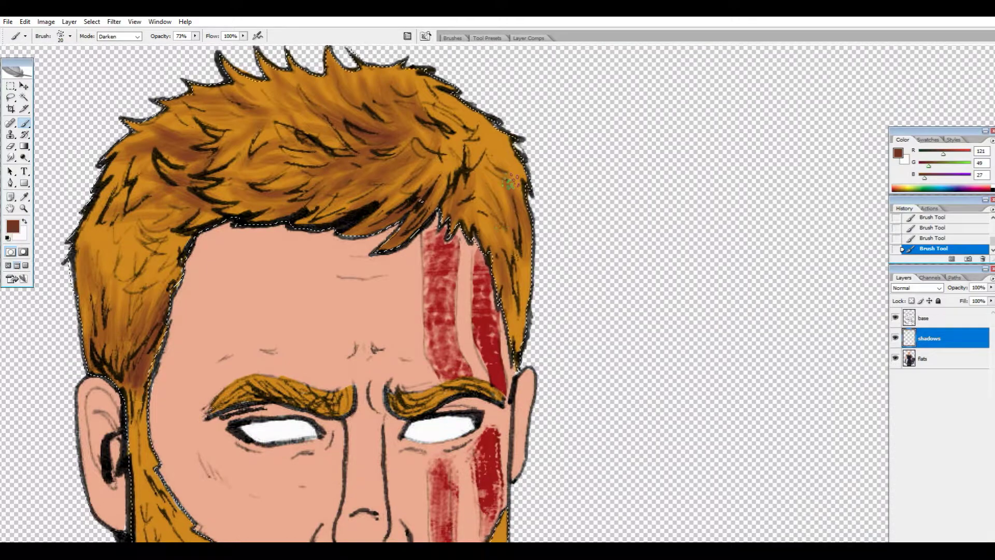
left_click_drag(531, 124, 477, 192)
left_click_drag(456, 116, 518, 212)
mouse_move(505, 202)
left_mouse_down()
mouse_move(527, 342)
mouse_move(495, 267)
left_mouse_up()
left_click_drag(503, 171, 465, 211)
mouse_move(295, 192)
left_mouse_down()
mouse_move(207, 218)
mouse_move(249, 205)
left_mouse_up()
left_click_drag(181, 212, 104, 236)
mouse_move(166, 233)
left_mouse_down()
mouse_move(101, 285)
mouse_move(159, 254)
left_mouse_up()
Step: Shade the beard's left edge, above the mustache, and near the jaw
left_click_drag(178, 330, 208, 154)
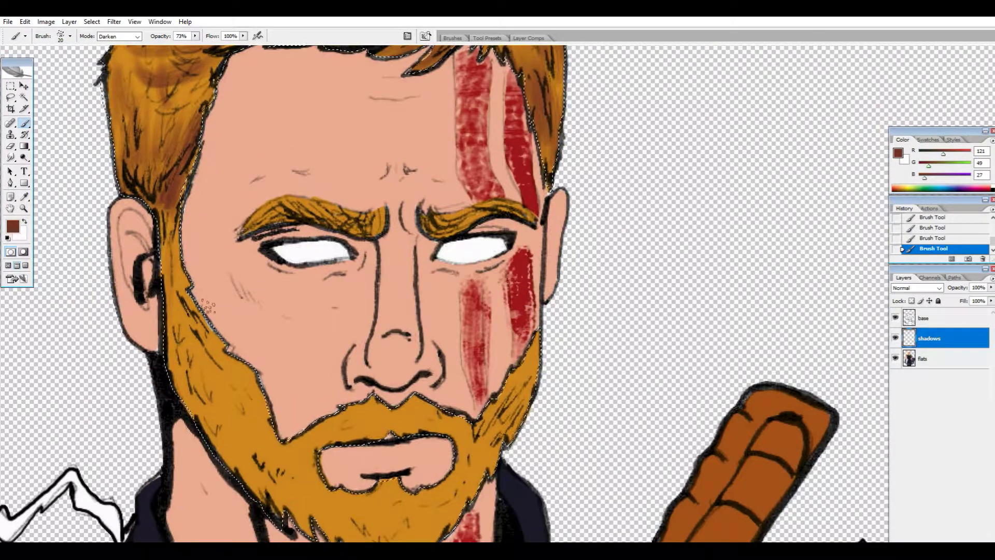
left_click_drag(209, 308, 171, 358)
mouse_move(184, 288)
left_mouse_down()
mouse_move(168, 342)
mouse_move(207, 404)
left_mouse_up()
mouse_move(234, 358)
left_mouse_down()
mouse_move(200, 420)
mouse_move(221, 539)
mouse_move(239, 301)
left_mouse_up()
mouse_move(311, 394)
left_mouse_down()
mouse_move(358, 368)
mouse_move(466, 363)
left_mouse_up()
key("bracketleft")
key("bracketleft")
key("bracketleft")
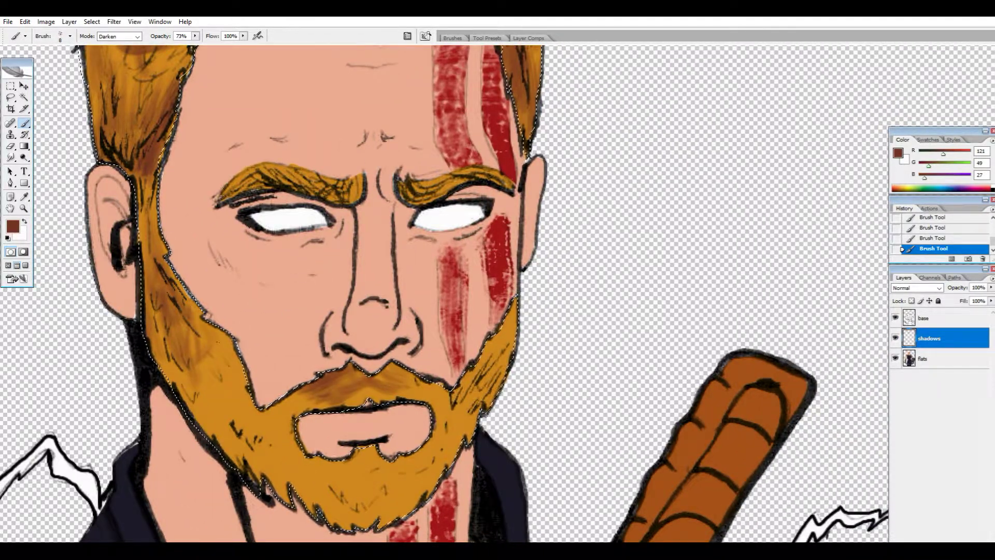
key("bracketleft")
left_click_drag(284, 410, 272, 438)
left_click_drag(441, 409, 513, 312)
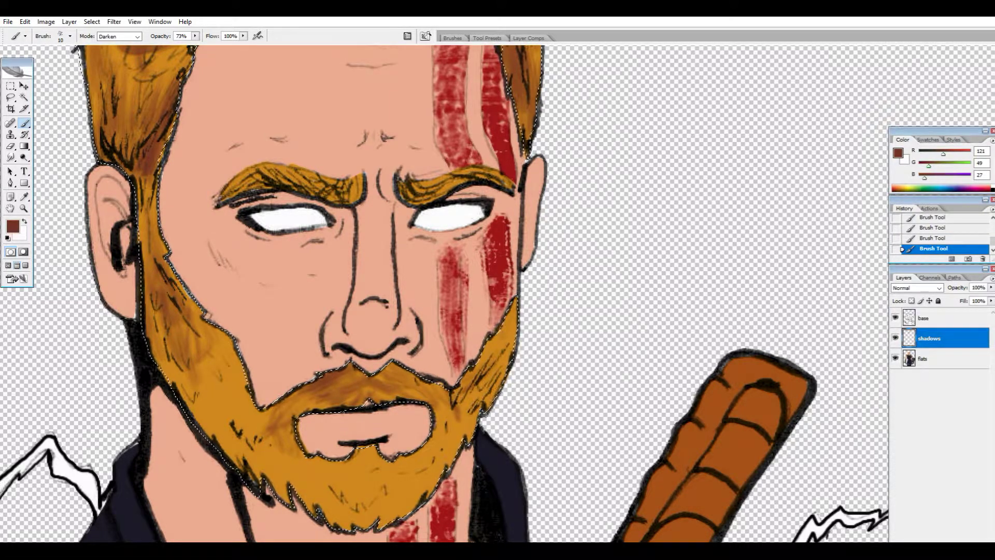
mouse_move(179, 369)
left_mouse_down()
mouse_move(196, 415)
mouse_move(224, 356)
mouse_move(264, 498)
mouse_move(362, 458)
left_mouse_up()
Step: Choose a much darker brown as the next shading colour
key("bracketright")
key("bracketleft")
key("bracketright")
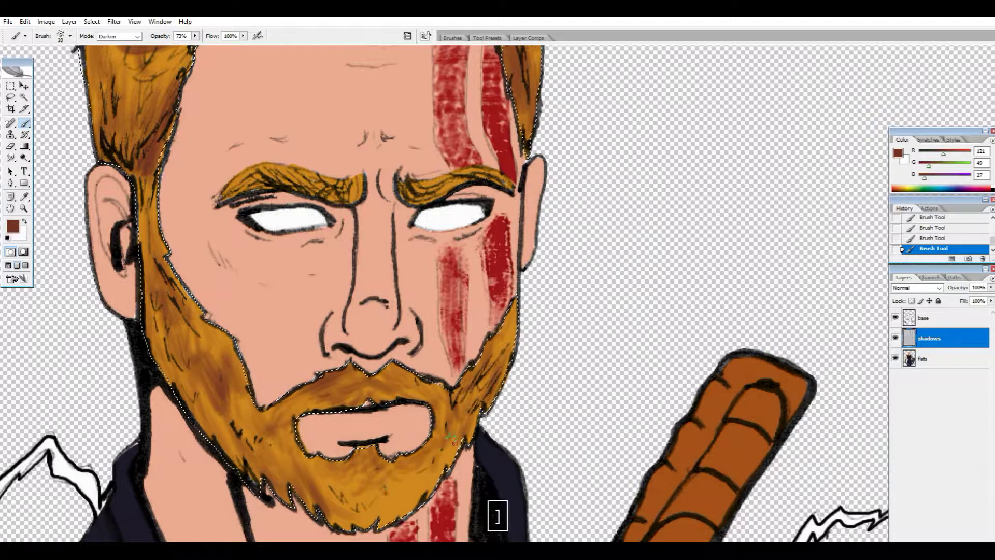
left_click_drag(362, 259, 420, 488)
left_click(12, 226)
left_click(497, 276)
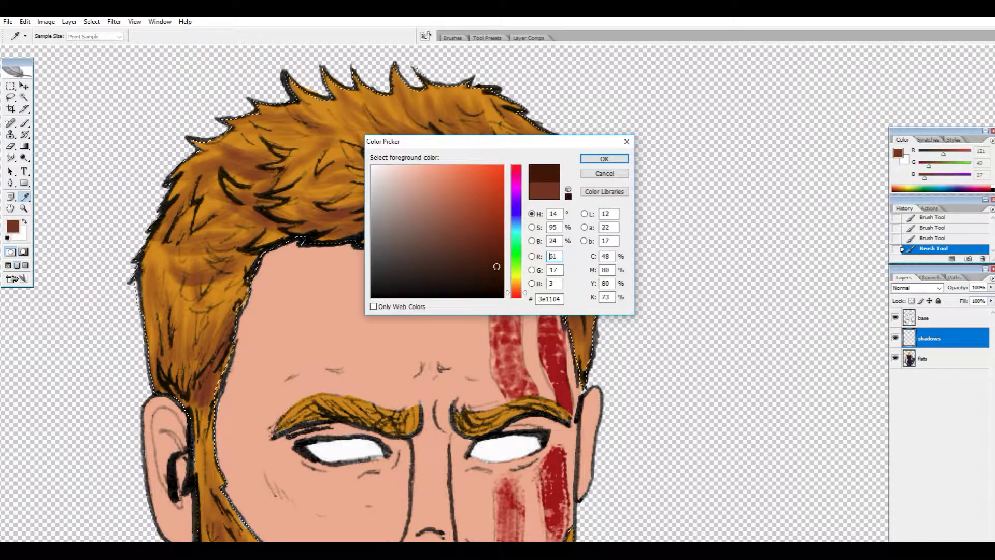
Step: Paint deep brown shading across the hair crown and left-middle hair
left_click(604, 160)
mouse_move(394, 155)
left_mouse_down()
mouse_move(445, 165)
mouse_move(487, 219)
left_mouse_up()
left_click_drag(378, 171, 467, 213)
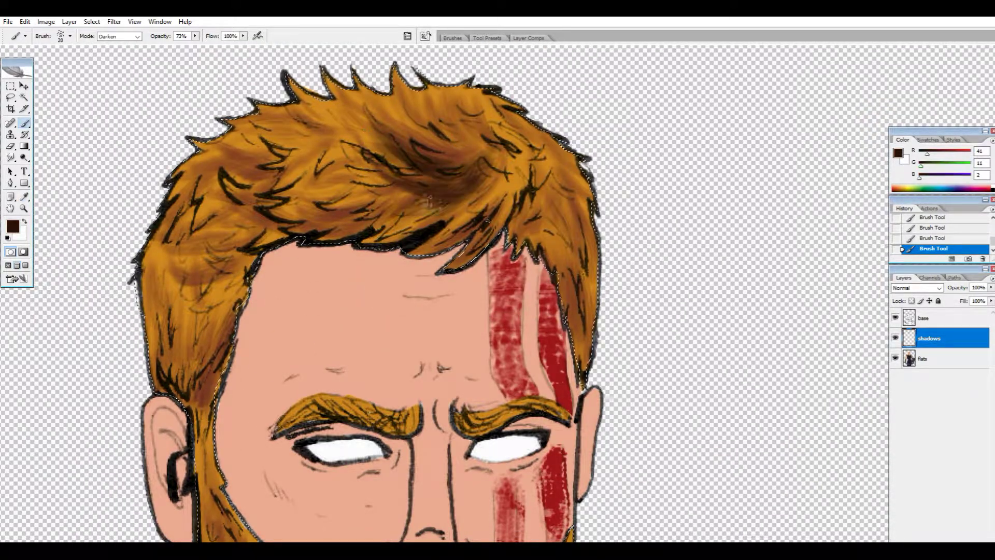
left_click_drag(425, 166, 513, 243)
mouse_move(529, 150)
left_mouse_down()
mouse_move(508, 244)
mouse_move(539, 202)
left_mouse_up()
left_click_drag(440, 88, 342, 145)
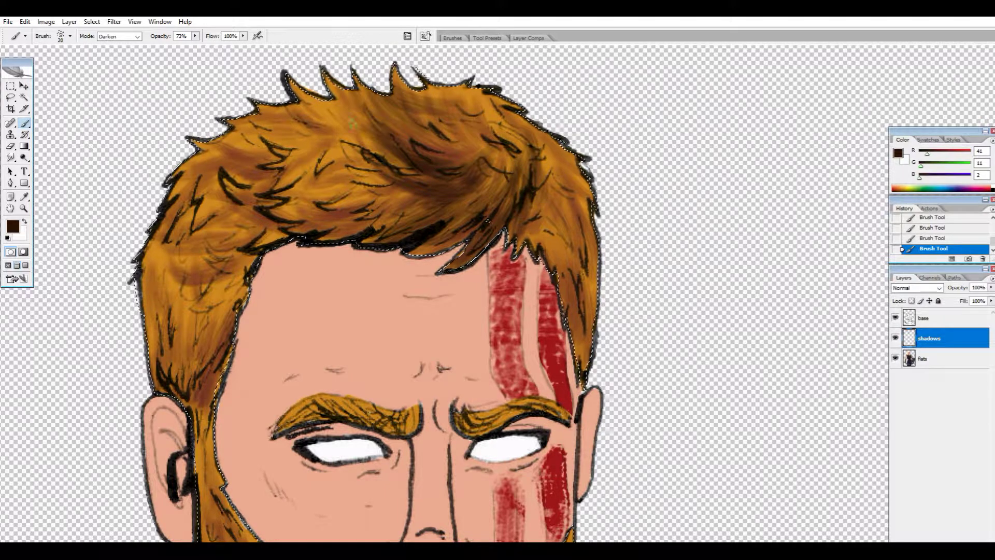
left_click_drag(415, 78, 291, 171)
left_click_drag(431, 150, 326, 186)
left_click_drag(394, 191, 285, 228)
left_click_drag(337, 197, 228, 212)
mouse_move(228, 171)
left_mouse_down()
mouse_move(297, 201)
mouse_move(223, 223)
left_mouse_up()
Step: Shade the upper-left, left side and lower-left locks of the hair in deep brown
left_click_drag(321, 166, 265, 197)
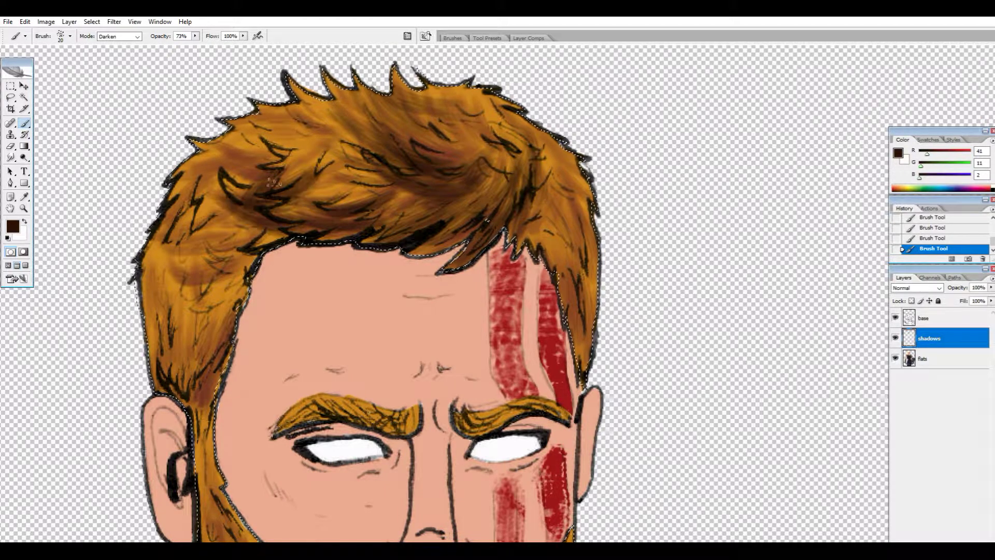
left_click_drag(363, 161, 285, 192)
left_click_drag(337, 132, 254, 166)
mouse_move(342, 104)
left_mouse_down()
mouse_move(244, 150)
mouse_move(262, 127)
mouse_move(202, 155)
left_mouse_up()
mouse_move(194, 176)
left_mouse_down()
mouse_move(171, 254)
mouse_move(156, 259)
left_mouse_up()
left_click_drag(243, 223, 197, 311)
left_click_drag(247, 259, 205, 301)
left_click_drag(163, 249, 153, 347)
left_click_drag(191, 254, 155, 332)
left_click_drag(207, 321, 236, 278)
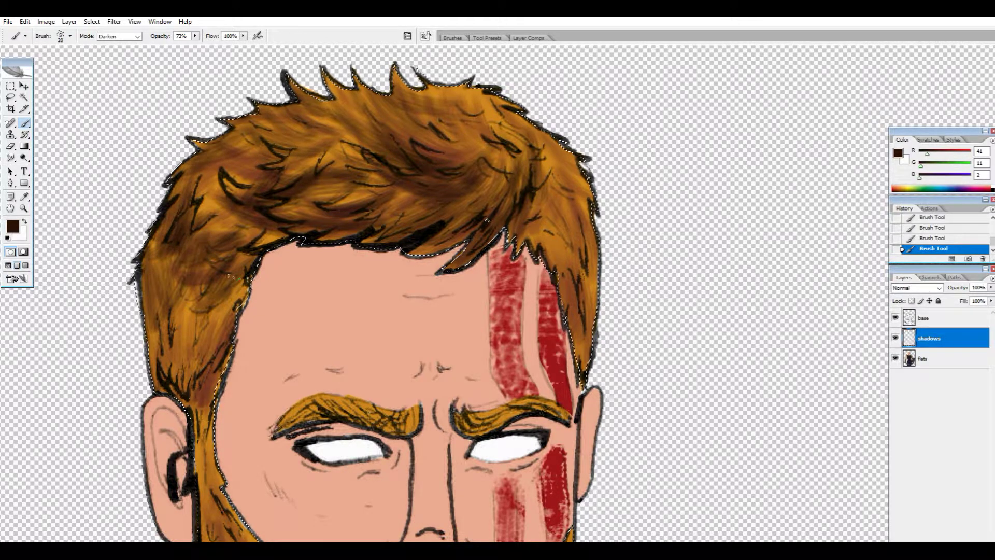
left_click_drag(192, 394, 187, 311)
left_click_drag(186, 368, 155, 290)
left_click_drag(171, 352, 241, 280)
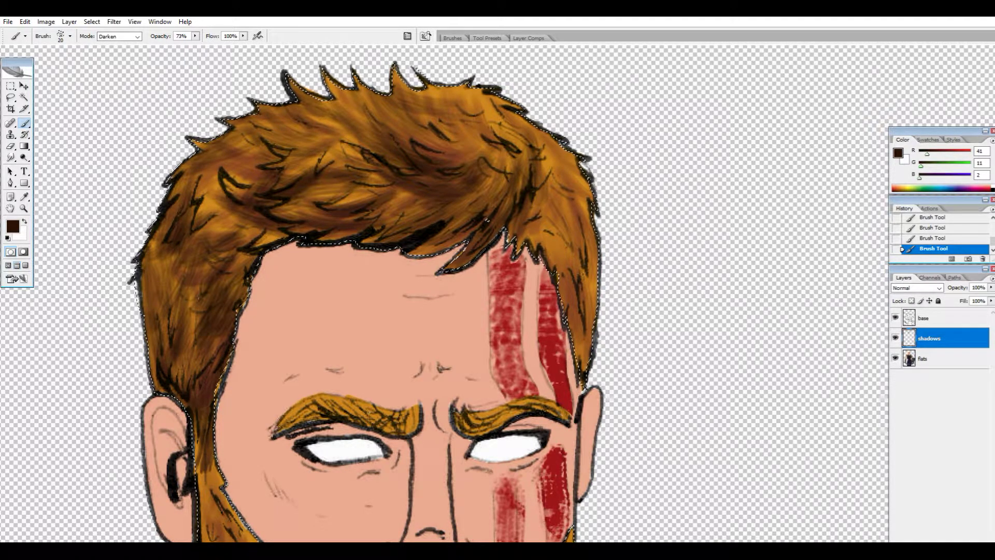
left_click_drag(199, 311, 177, 282)
Step: Add a fine stroke on the lower-left hair, then bring the beard into view
key("bracketleft")
key("bracketleft")
left_click_drag(192, 337, 237, 255)
key("ctrl+minus")
key("ctrl+minus")
key("ctrl+minus")
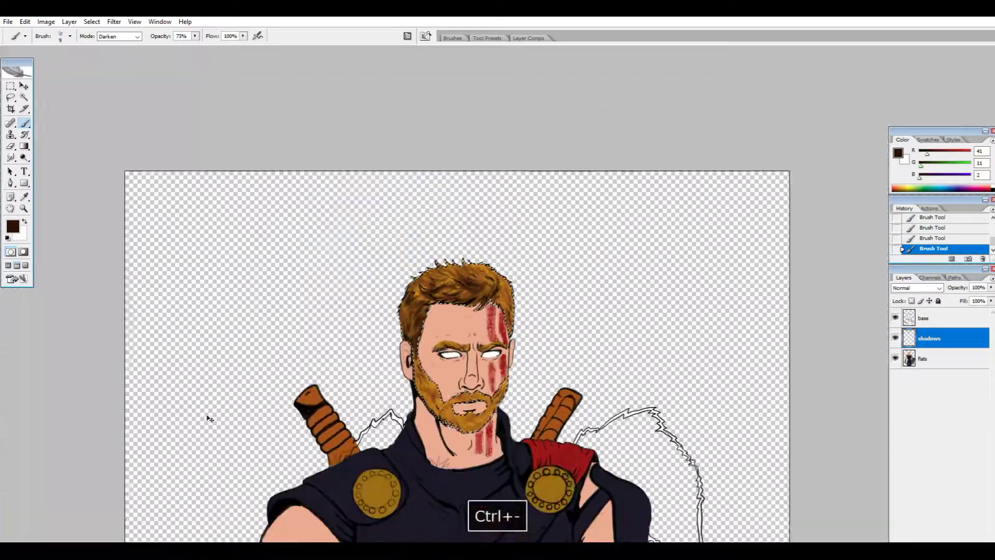
key("ctrl+equal")
key("ctrl+equal")
left_click_drag(445, 207, 446, 414)
key("bracketright")
key("bracketright")
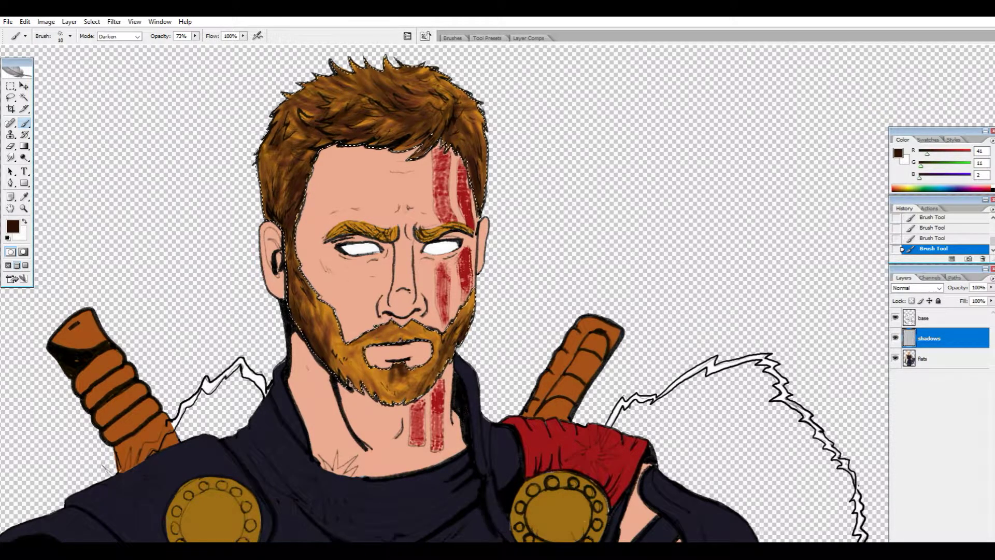
Step: Darken the beard across cheek, chin and jaw with the large 90 px brush
left_click(70, 35)
left_click_drag(480, 259, 480, 383)
left_click(167, 429)
key("bracketleft")
key("bracketleft")
key("bracketleft")
key("bracketleft")
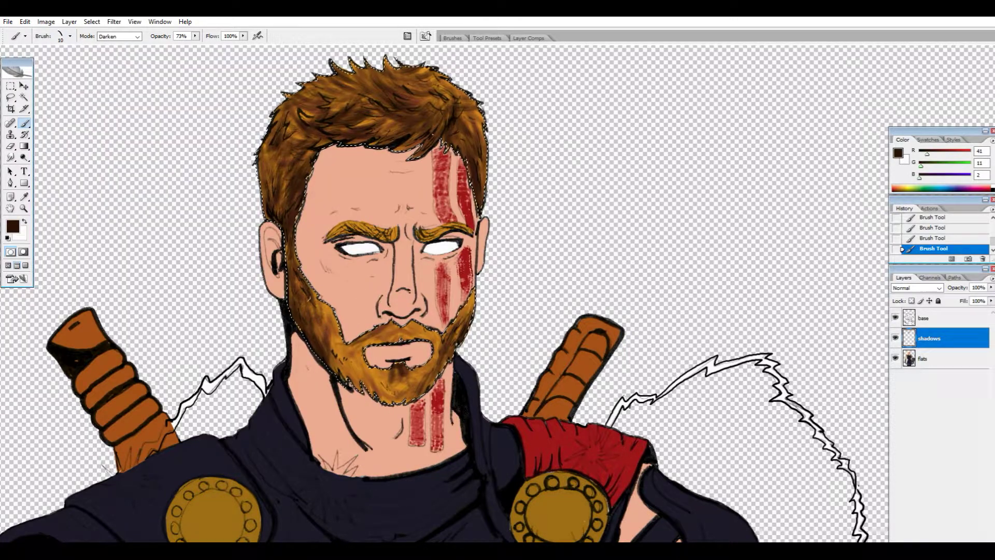
mouse_move(456, 324)
left_mouse_down()
mouse_move(409, 378)
mouse_move(327, 316)
mouse_move(334, 337)
mouse_move(435, 342)
left_mouse_up()
mouse_move(407, 399)
left_mouse_down()
mouse_move(337, 363)
mouse_move(306, 303)
left_mouse_up()
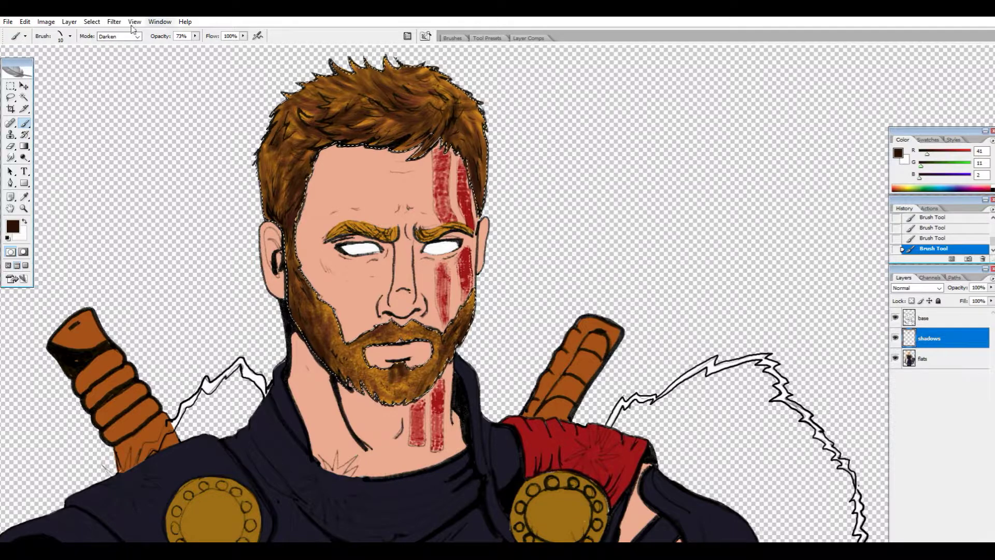
Step: Darken the chin, jaw and mustache with a 40 px brush
left_click(70, 36)
mouse_move(481, 378)
left_mouse_down()
mouse_move(482, 123)
mouse_move(482, 267)
left_mouse_up()
double_click(246, 111)
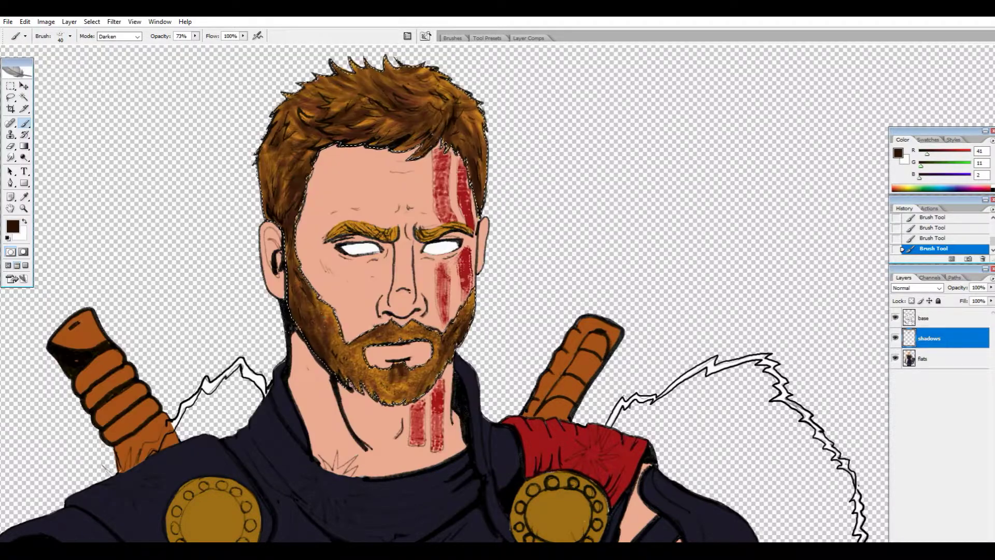
left_click_drag(410, 384, 332, 376)
left_click_drag(368, 329, 415, 321)
Step: Deselect the hair and beard and switch the paint colour to pure black
key("ctrl+d")
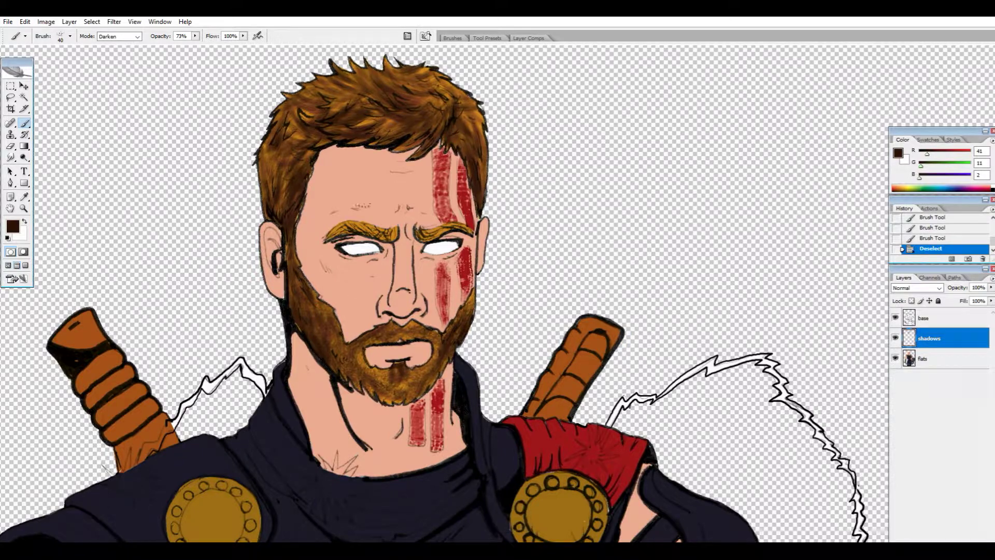
left_click(12, 226)
left_click(409, 298)
left_click(601, 158)
key("bracketleft")
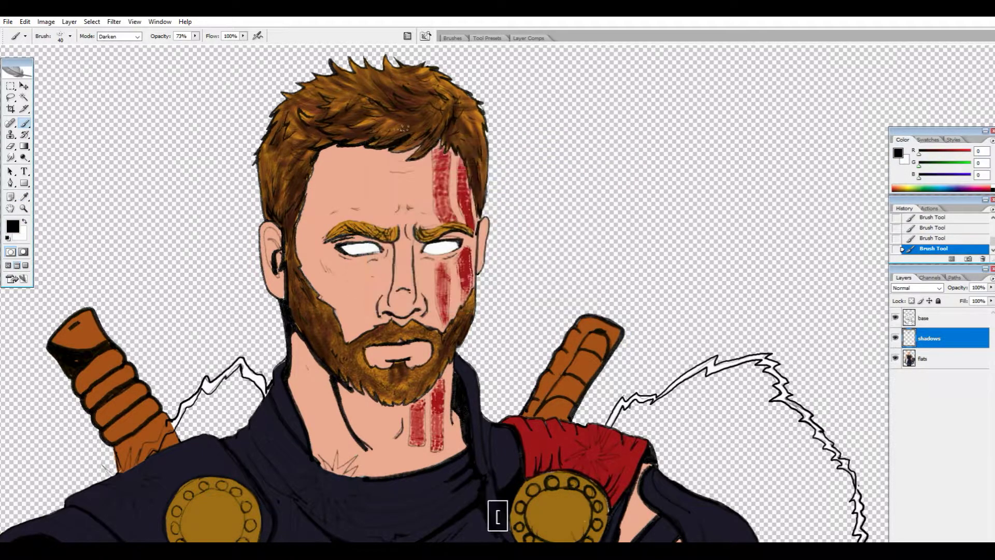
Step: Add black accent strokes to the top and left edge of the hair
mouse_move(375, 109)
left_mouse_down()
mouse_move(448, 137)
mouse_move(475, 130)
left_mouse_up()
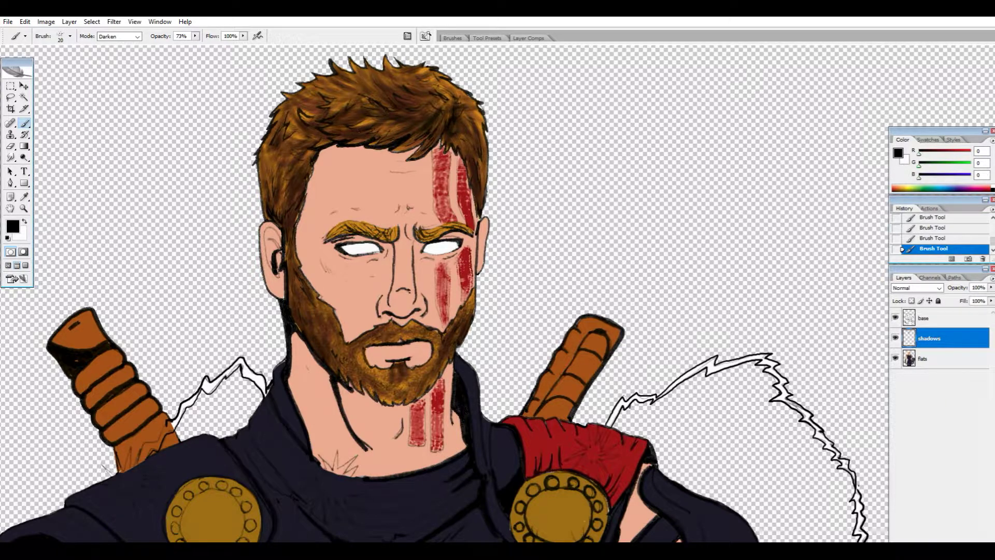
mouse_move(358, 108)
left_mouse_down()
mouse_move(334, 116)
mouse_move(384, 74)
mouse_move(308, 111)
mouse_move(317, 122)
mouse_move(294, 224)
left_mouse_up()
left_click_drag(285, 181, 277, 213)
left_click_drag(272, 158, 267, 194)
left_click_drag(306, 132, 284, 146)
key("ctrl+minus")
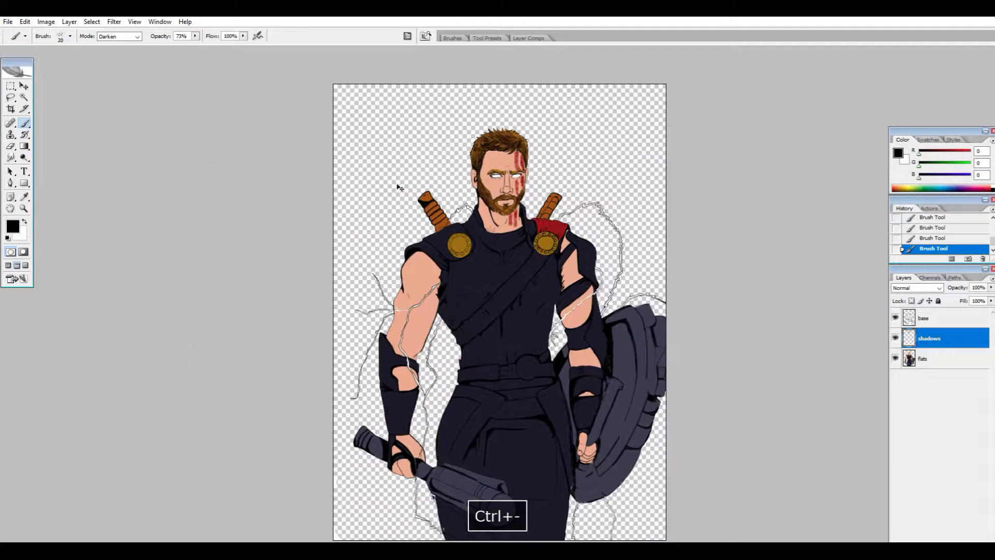
key("ctrl+equal")
left_click_drag(399, 187, 263, 411)
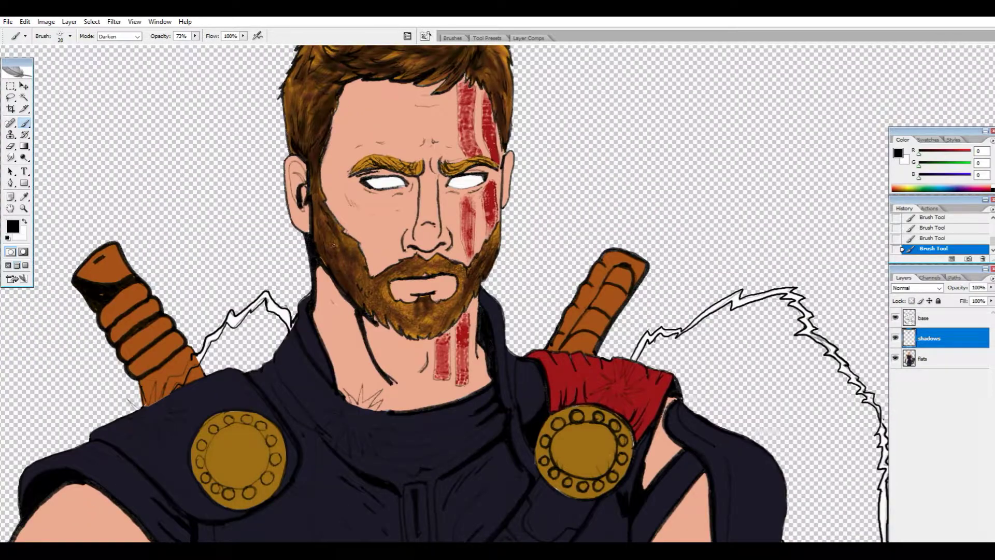
Step: Zoom in on the eyes and brows and pick the 100 px brush preset
key("ctrl+equal")
left_click_drag(207, 156, 352, 449)
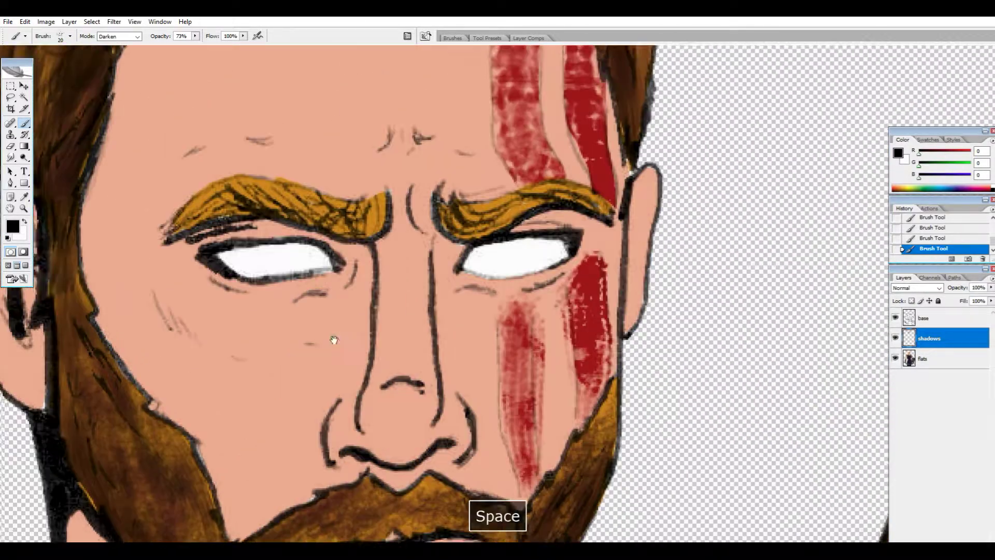
left_click(70, 36)
scroll(465, 306, "up", 3)
scroll(465, 306, "down", 3)
scroll(466, 309, "down", 5)
double_click(167, 418)
left_click_drag(290, 203, 278, 275)
Step: Lasso the skin along the hairline, left cheek, moustache and beard edge
key("l")
left_click_drag(420, 130, 346, 120)
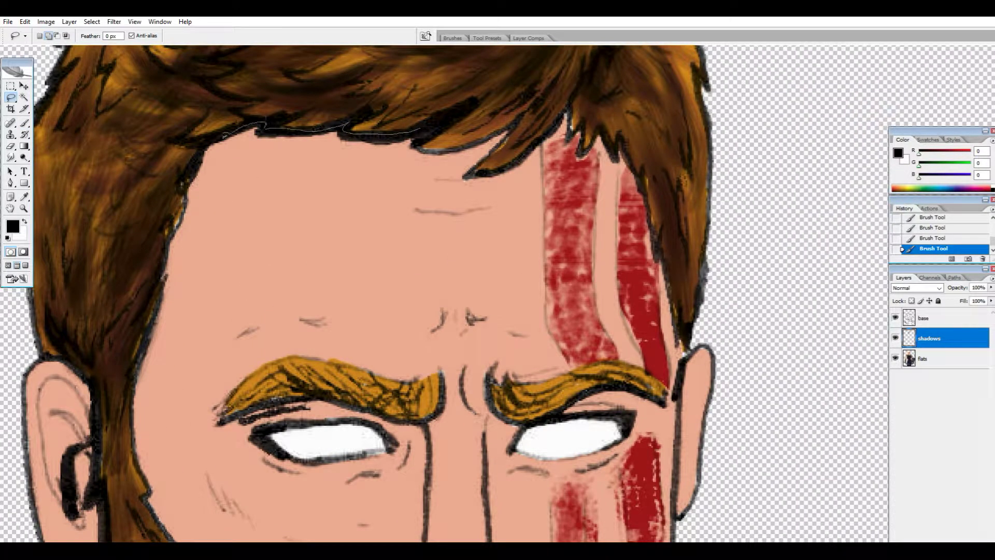
left_click_drag(142, 466, 265, 453)
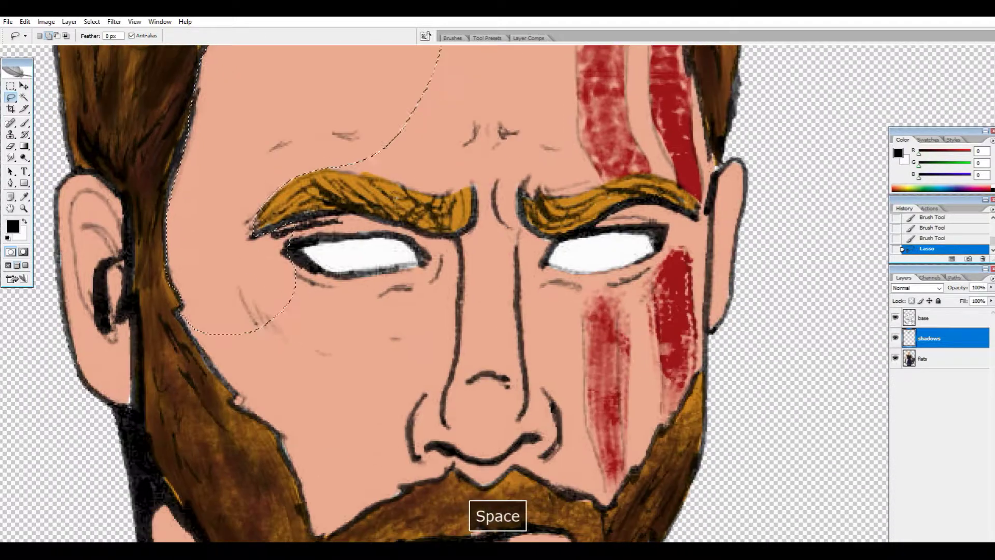
left_click_drag(325, 344, 417, 47)
key("ctrl+s")
mouse_move(386, 233)
left_mouse_down()
mouse_move(438, 433)
mouse_move(352, 474)
mouse_move(287, 434)
left_mouse_up()
left_click_drag(226, 367, 208, 233)
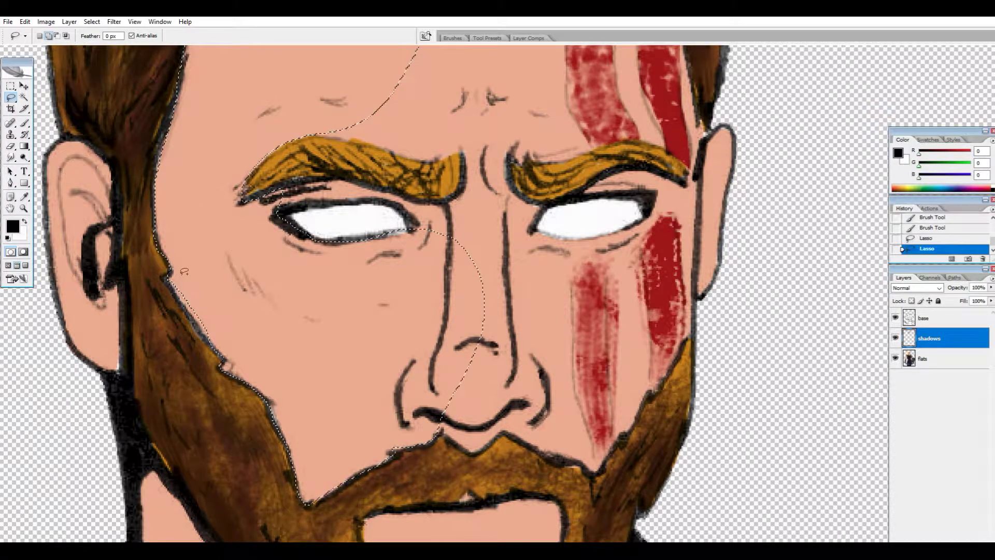
Step: Trace from the eye corner past the nose, then round the forehead to the hairline
left_click_drag(381, 106, 292, 135)
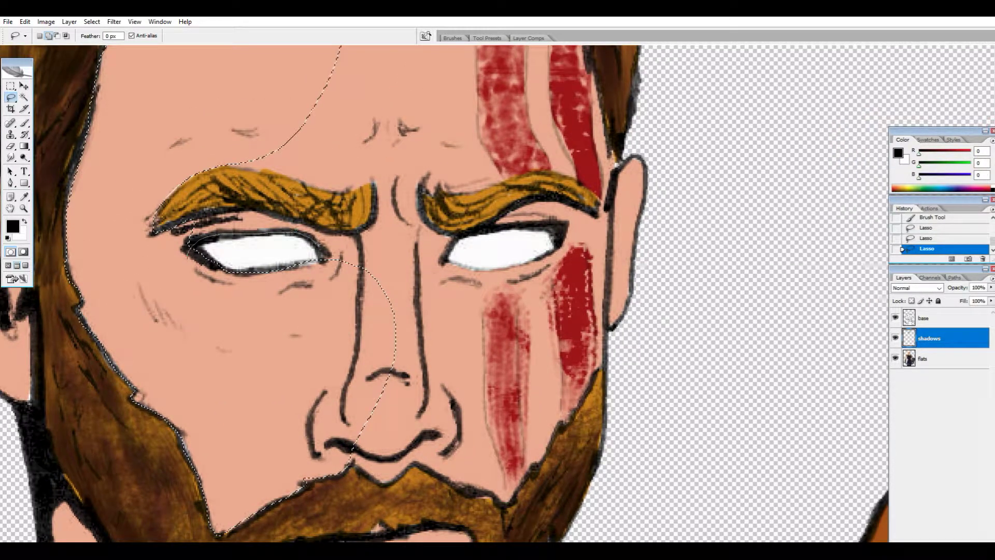
mouse_move(337, 262)
left_mouse_down()
mouse_move(342, 241)
mouse_move(448, 337)
left_mouse_up()
left_click_drag(425, 178, 267, 171)
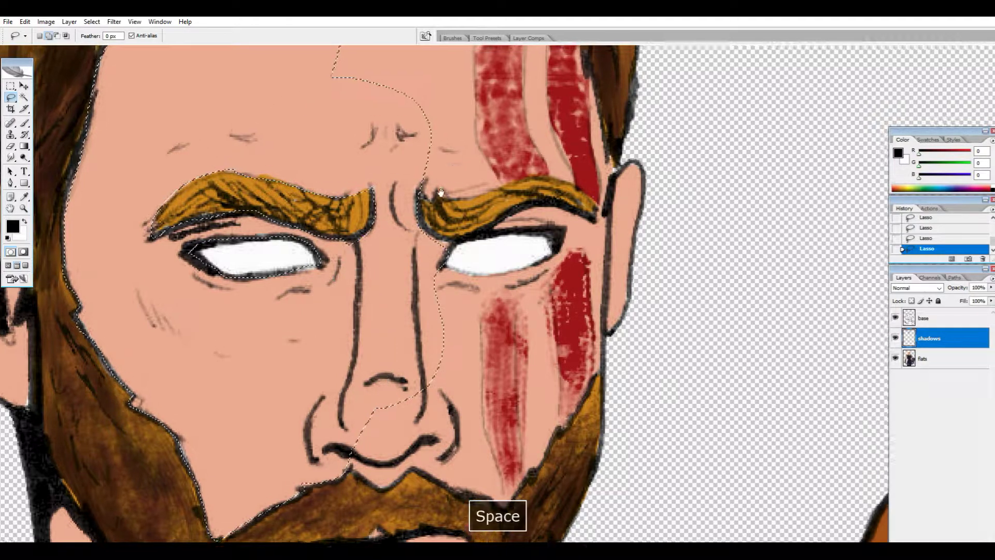
left_click_drag(330, 186, 399, 118)
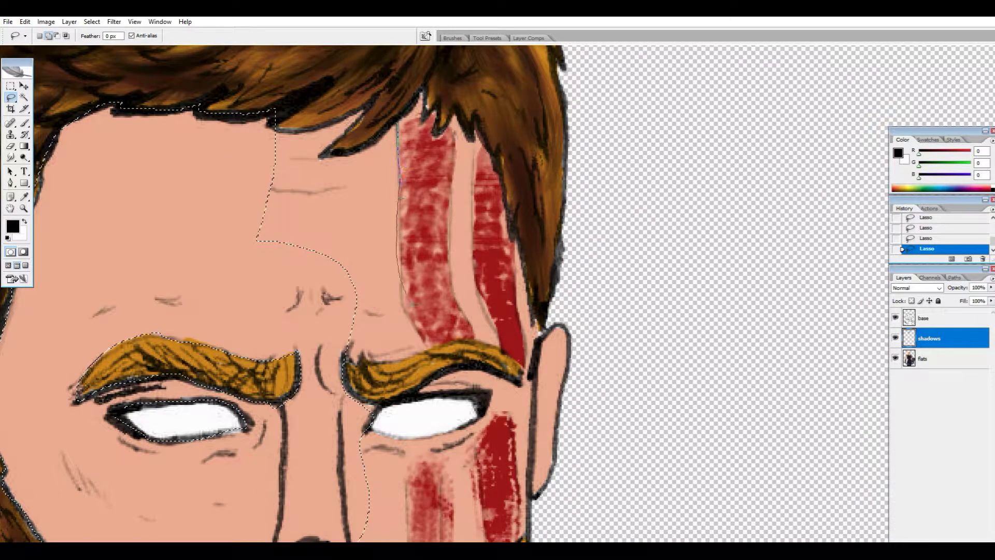
left_click_drag(296, 311, 275, 133)
left_click_drag(362, 118, 362, 120)
Step: Outline the right cheek beside the nose, leaving out the red cheek stripes
left_click_drag(363, 233, 362, 31)
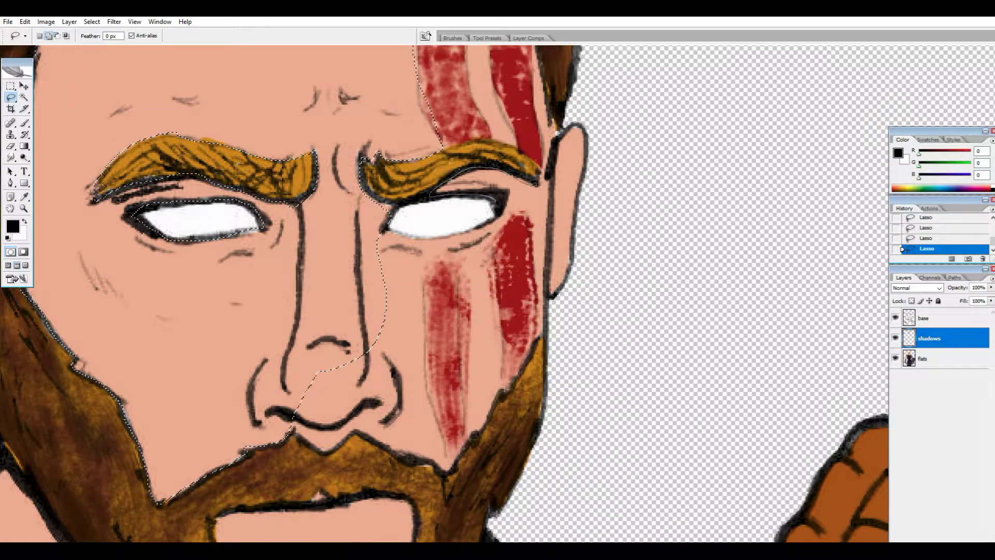
mouse_move(516, 218)
left_mouse_down()
mouse_move(406, 389)
mouse_move(334, 447)
mouse_move(299, 263)
left_mouse_up()
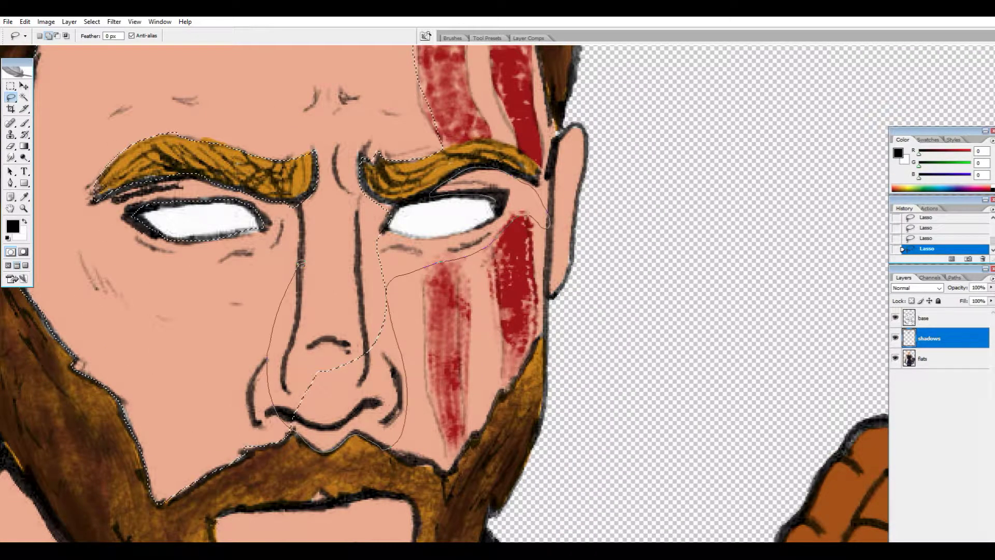
mouse_move(417, 236)
left_mouse_down()
mouse_move(438, 235)
mouse_move(418, 174)
left_mouse_up()
left_click_drag(518, 280, 518, 200)
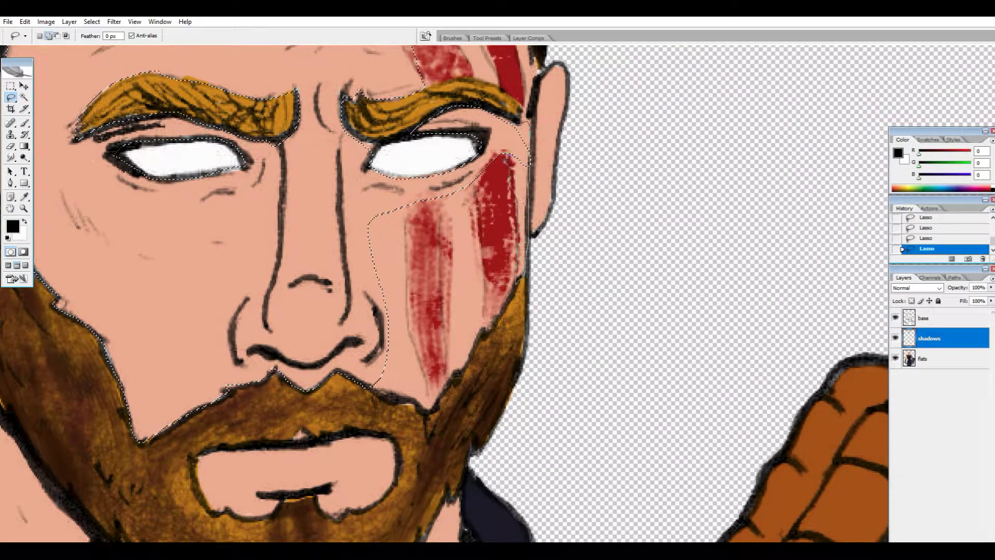
left_click_drag(386, 392, 377, 201)
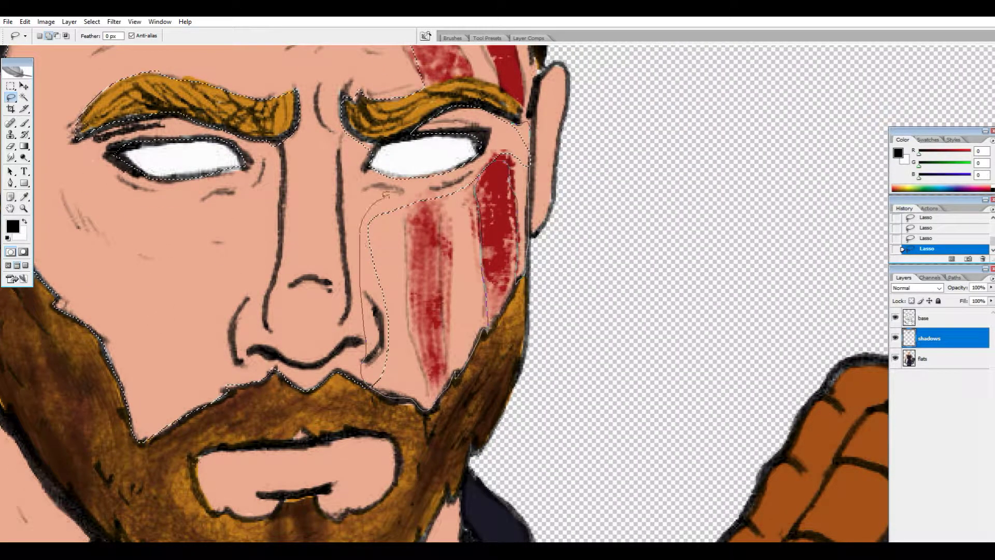
left_click_drag(474, 165, 477, 160)
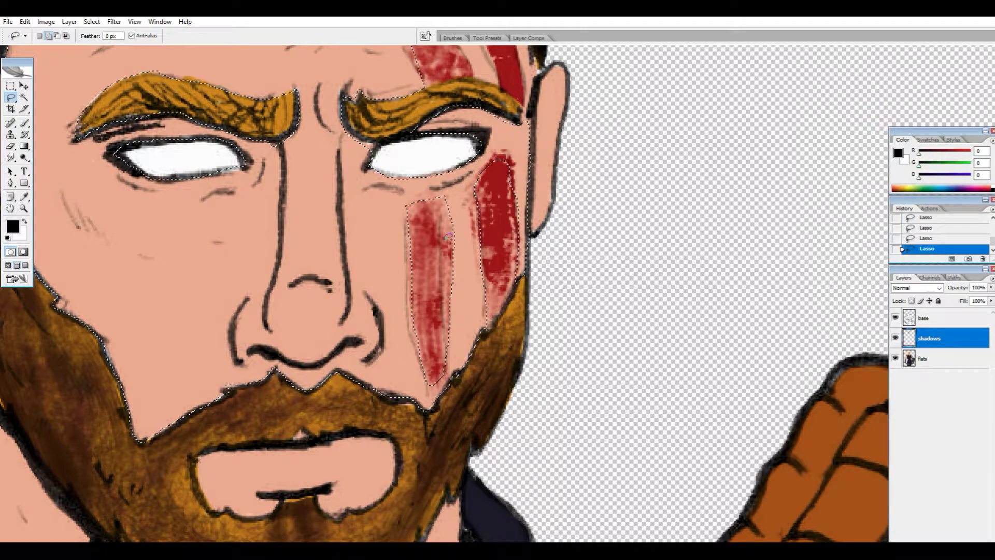
Step: Leave the red forehead stripes out of the face selection
left_click_drag(233, 456, 290, 363)
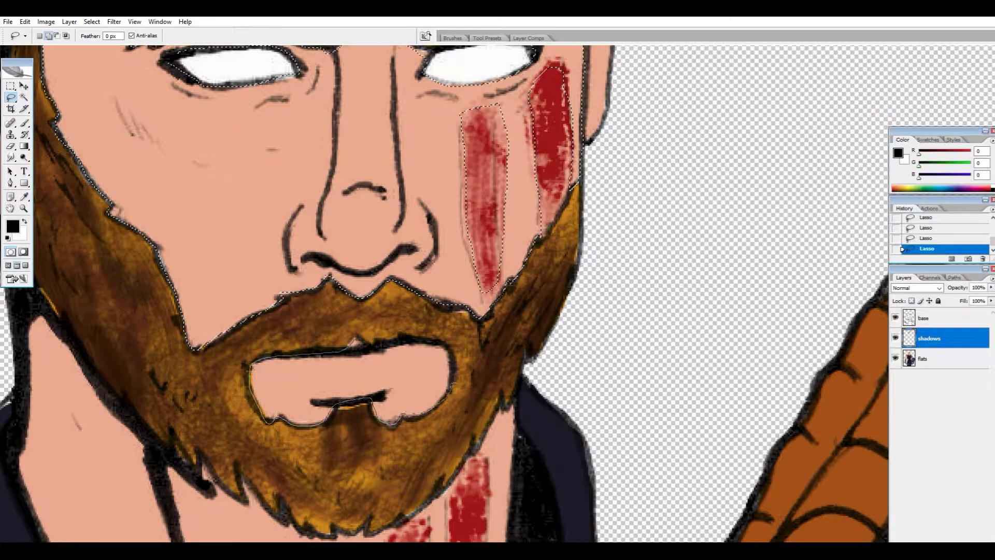
left_click_drag(498, 104, 384, 425)
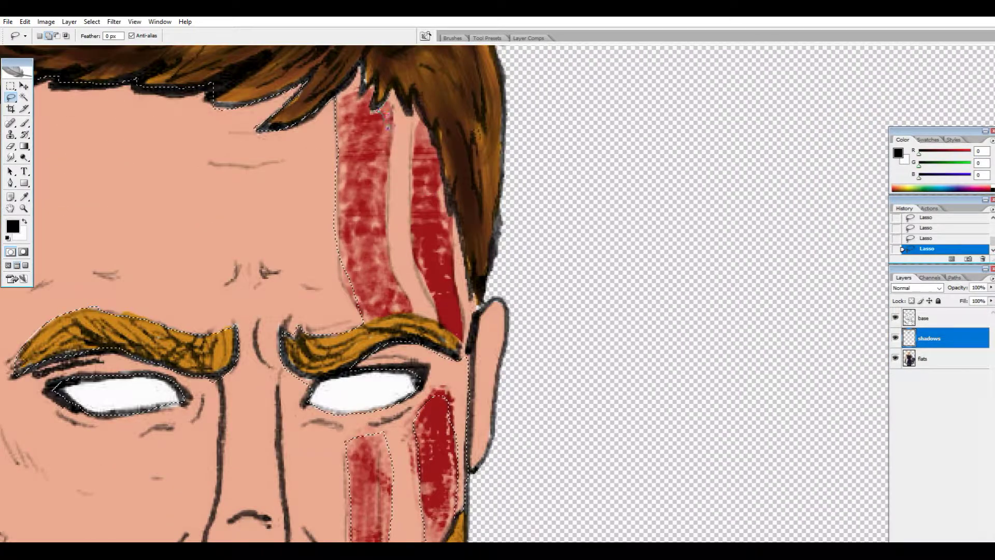
left_click_drag(417, 98, 415, 96)
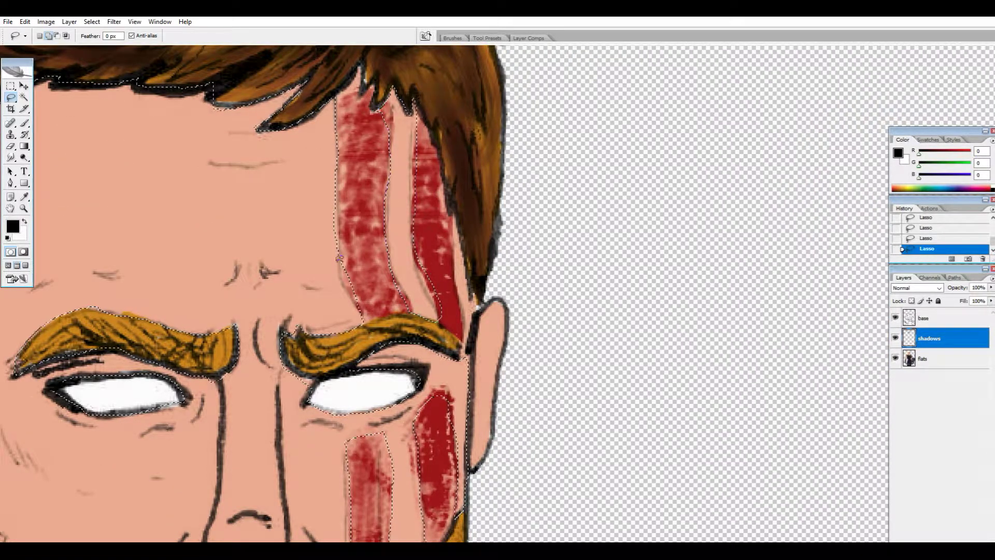
key("ctrl+minus")
key("ctrl+plus")
Step: Trace the neck skin along the beard edge and close the selection
left_click_drag(477, 415, 498, 249)
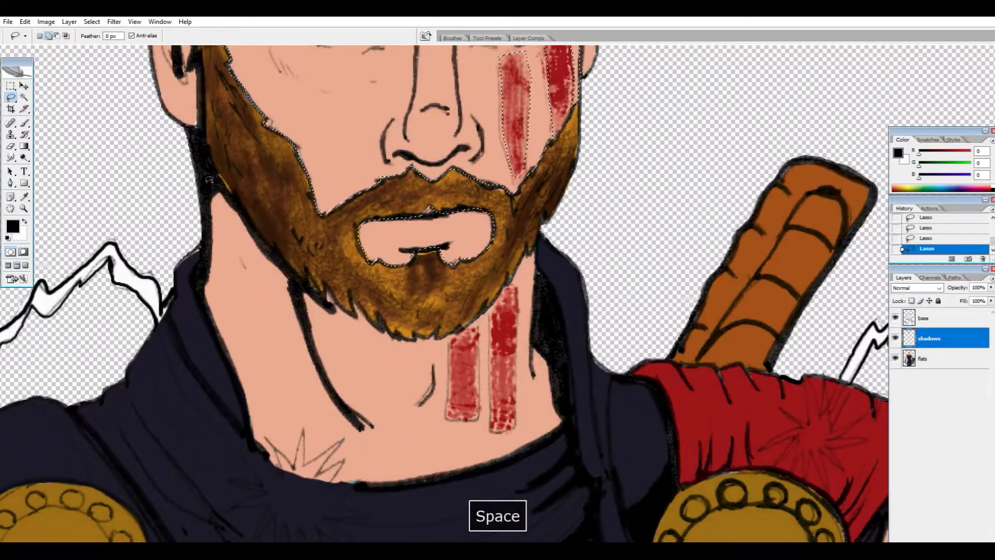
left_click_drag(210, 182, 327, 292)
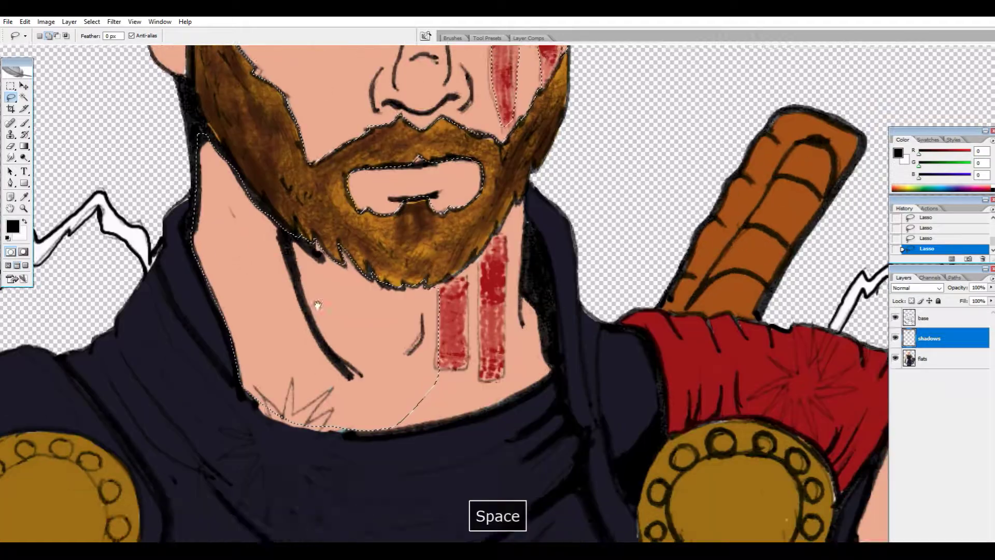
left_click_drag(450, 421, 408, 275)
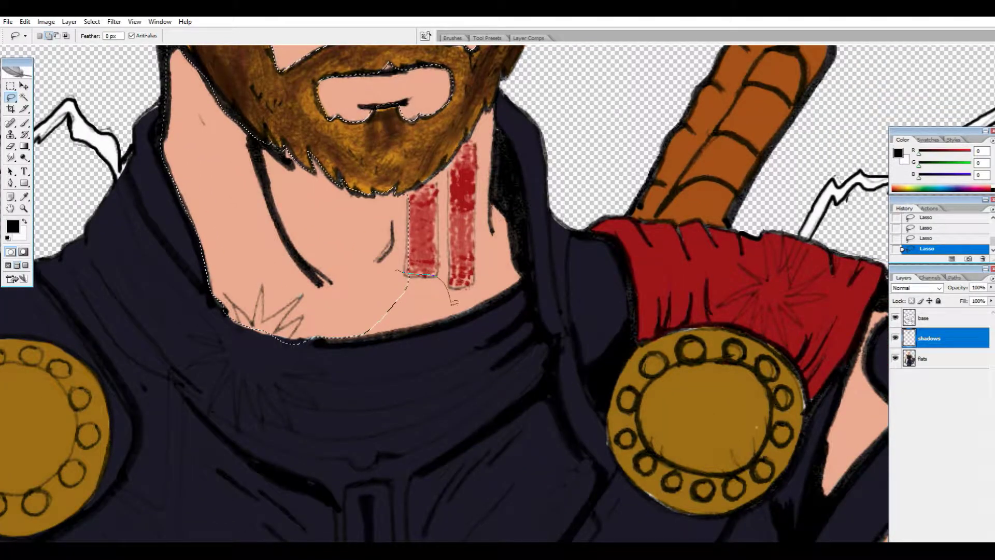
left_click_drag(454, 302, 446, 324)
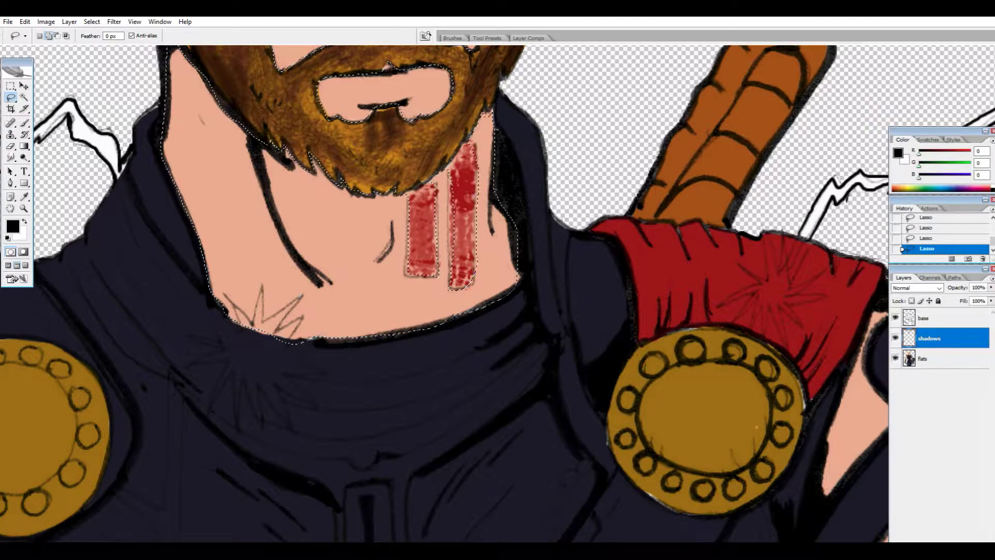
key("b")
left_click_drag(231, 83, 252, 428)
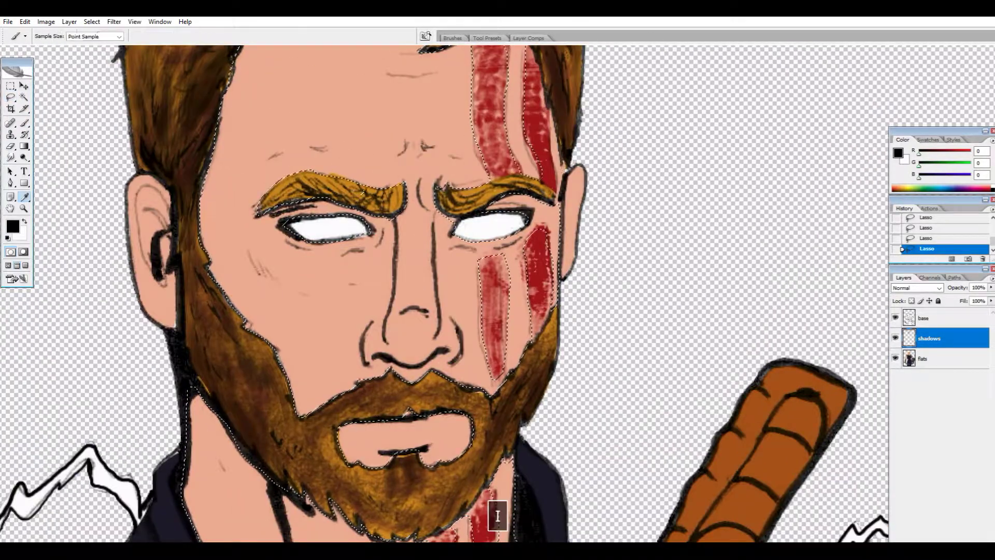
Step: Sample the face skin and set a darker brown as the shadow colour
key("i")
left_click(311, 254)
left_click(12, 226)
left_click(438, 230)
left_click(471, 236)
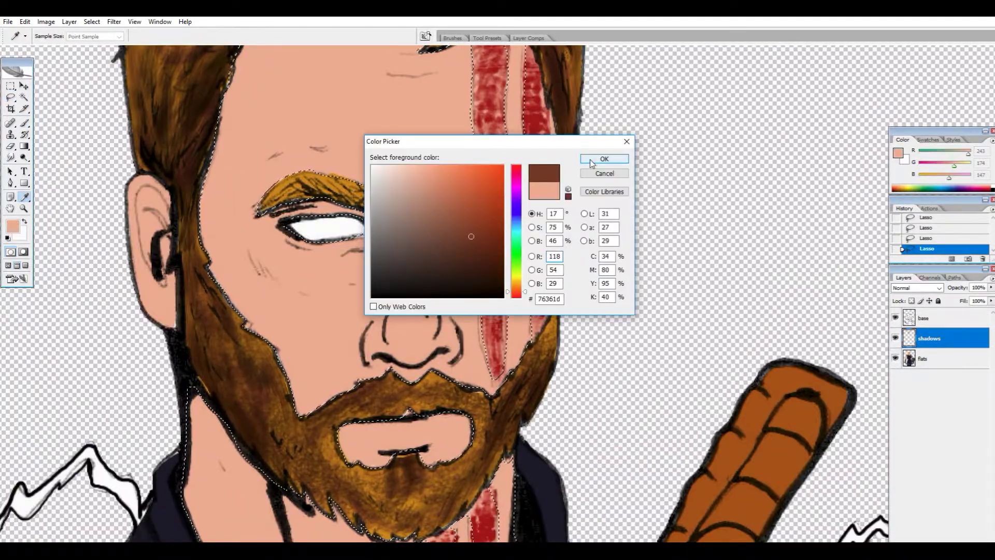
left_click(604, 159)
Step: Enlarge the brush and set its opacity to 18%
key("b")
left_click_drag(290, 119, 309, 223)
key("bracketright")
key("1")
key("8")
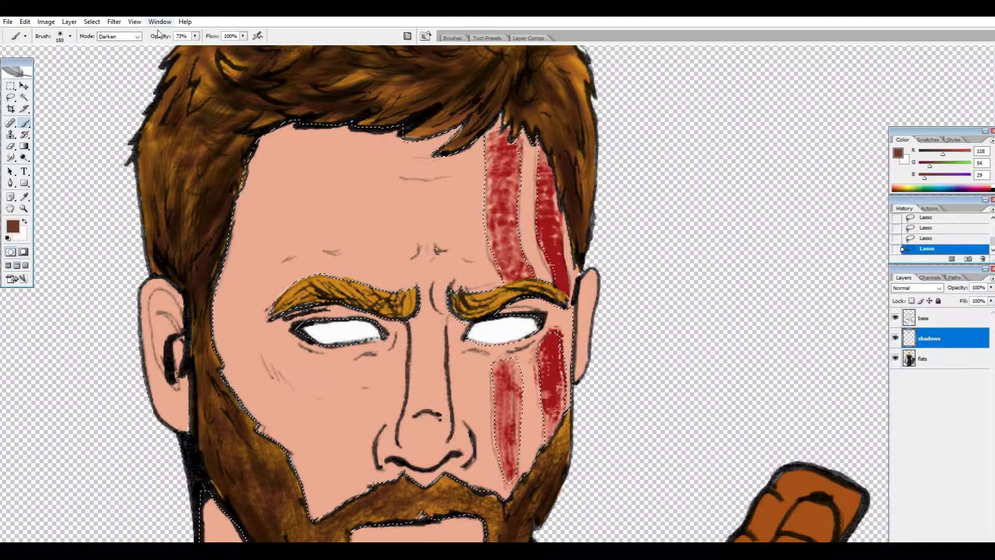
Step: Shade the left face, left cheek and forehead under the hairline
left_click_drag(280, 145, 269, 249)
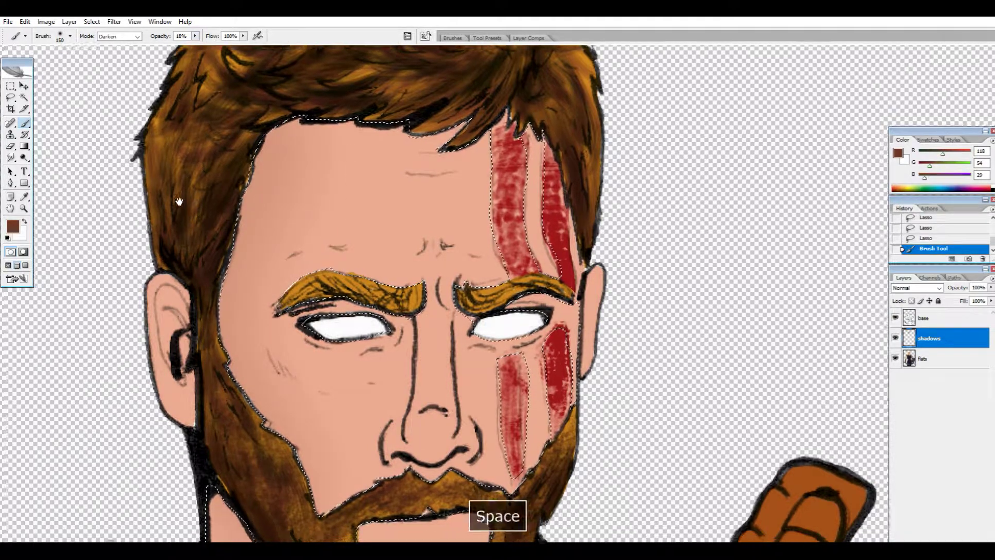
left_click_drag(192, 368, 249, 337)
left_click_drag(322, 104, 290, 233)
mouse_move(311, 342)
left_mouse_down()
mouse_move(273, 435)
mouse_move(311, 233)
left_mouse_up()
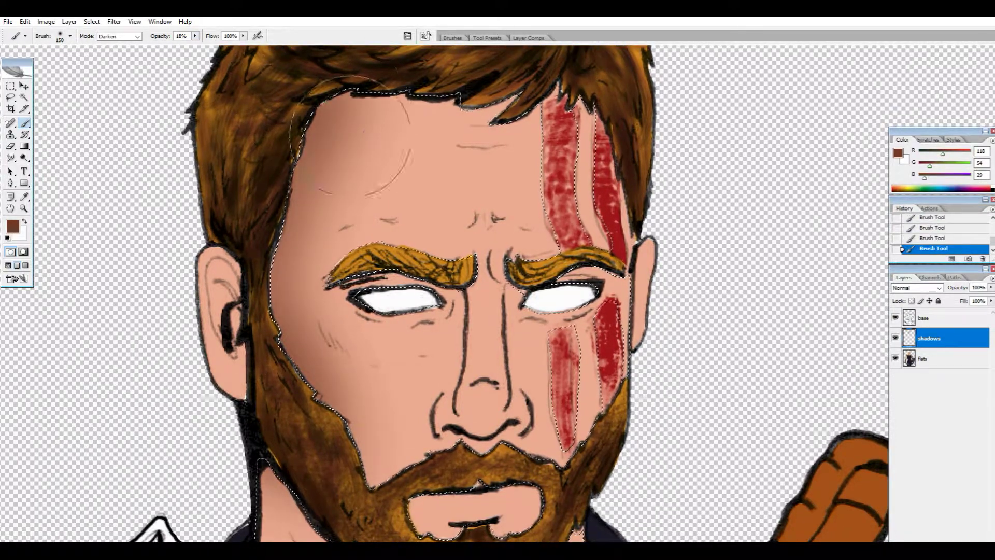
left_click_drag(321, 155, 332, 83)
key("ctrl+minus")
mouse_move(480, 189)
left_mouse_down()
mouse_move(467, 228)
mouse_move(508, 221)
mouse_move(409, 259)
left_mouse_up()
mouse_move(409, 322)
left_mouse_down()
mouse_move(414, 368)
mouse_move(392, 374)
mouse_move(386, 396)
left_mouse_up()
Step: With a smaller brush, shade the neck below the beard and the cheek beside the nose
key("bracketleft")
key("bracketleft")
key("bracketleft")
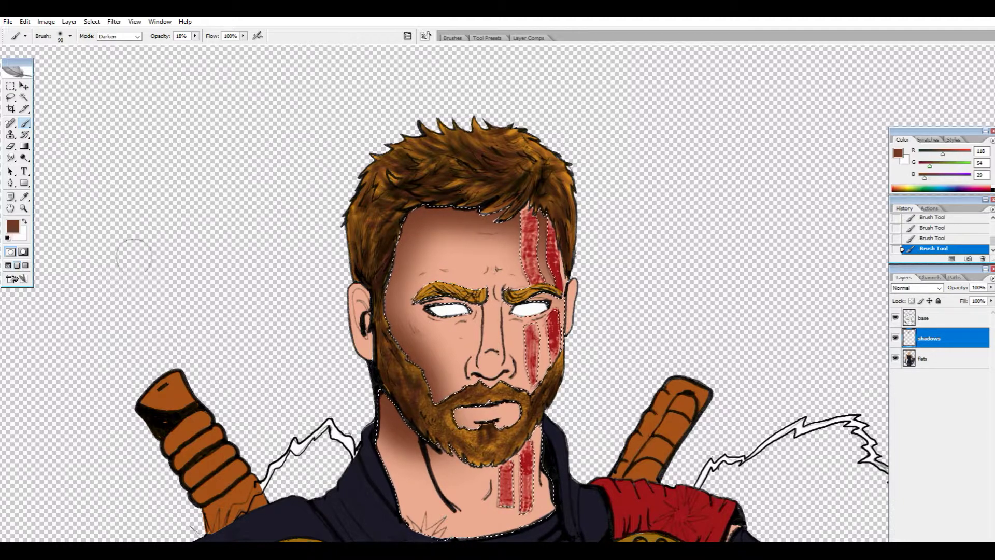
mouse_move(404, 453)
left_mouse_down()
mouse_move(487, 479)
mouse_move(449, 445)
left_mouse_up()
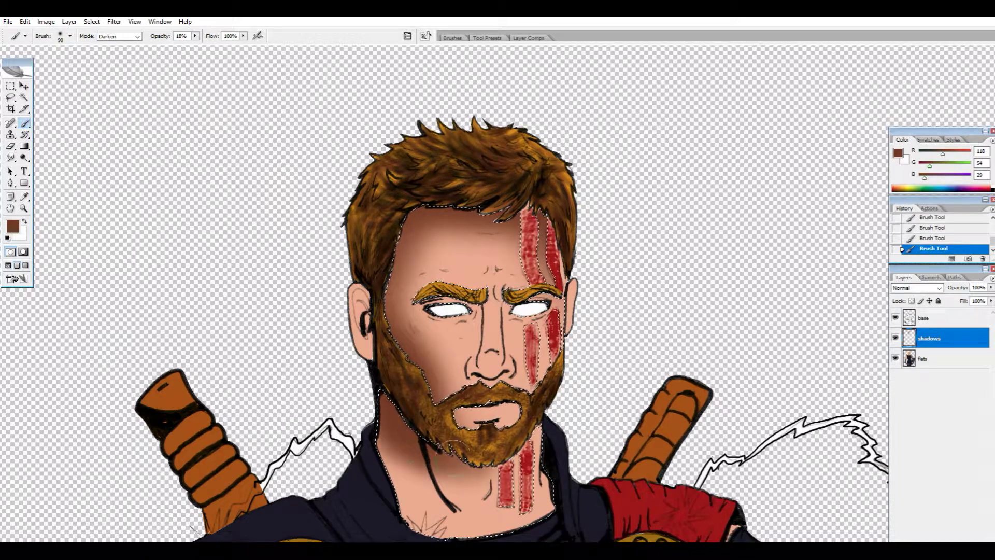
key("bracketleft")
key("bracketleft")
key("bracketleft")
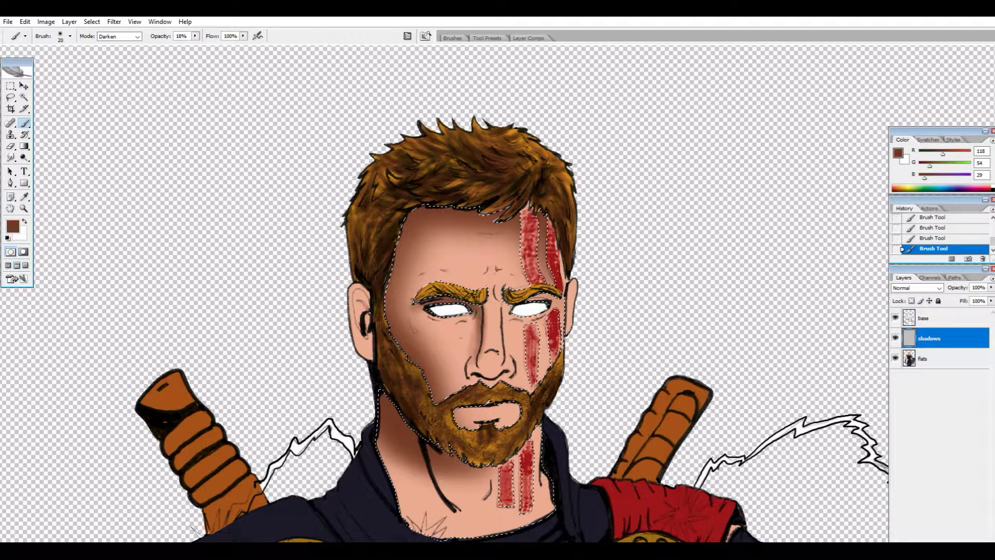
left_click_drag(469, 348, 466, 363)
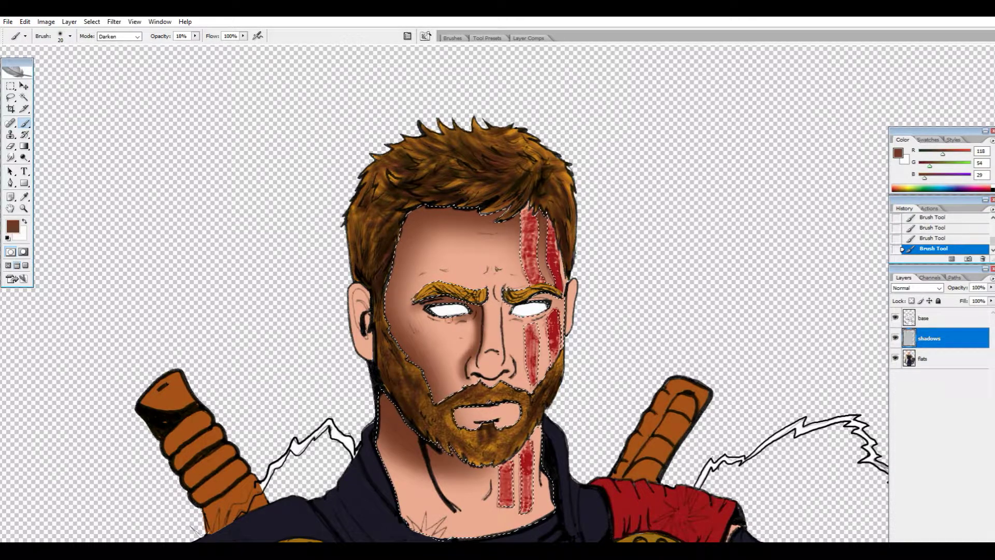
key("bracketleft")
key("bracketleft")
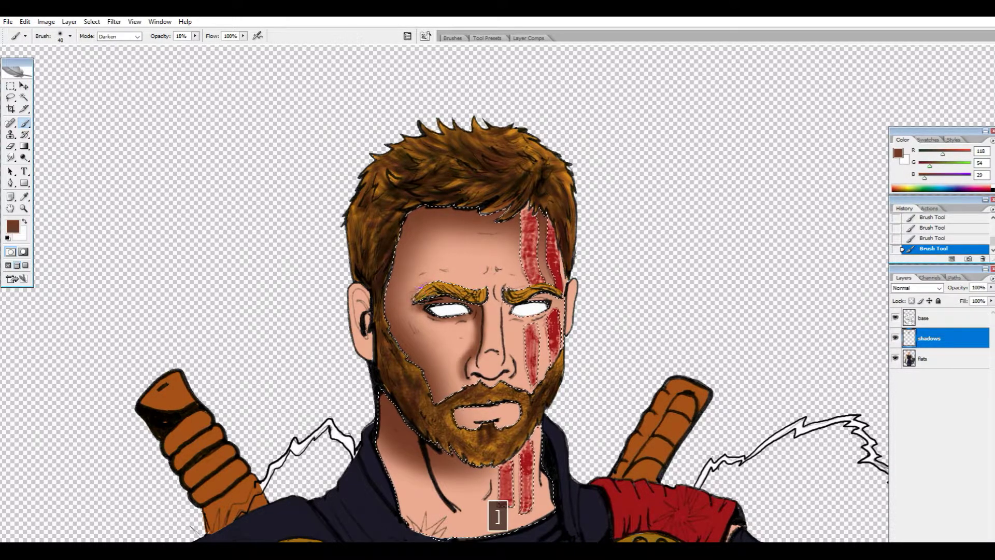
left_click_drag(464, 311, 469, 362)
key("bracketleft")
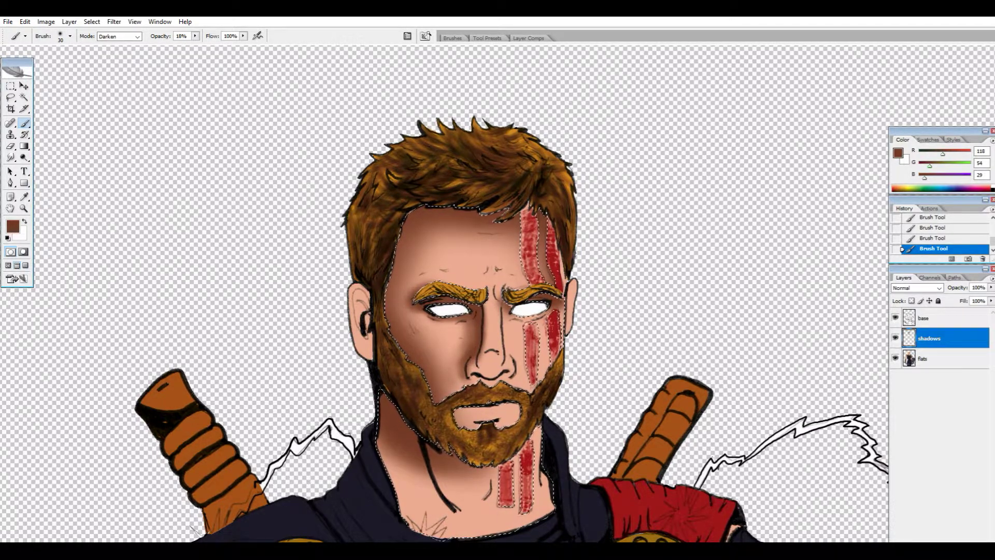
left_click_drag(492, 327, 484, 370)
key("bracketleft")
key("bracketleft")
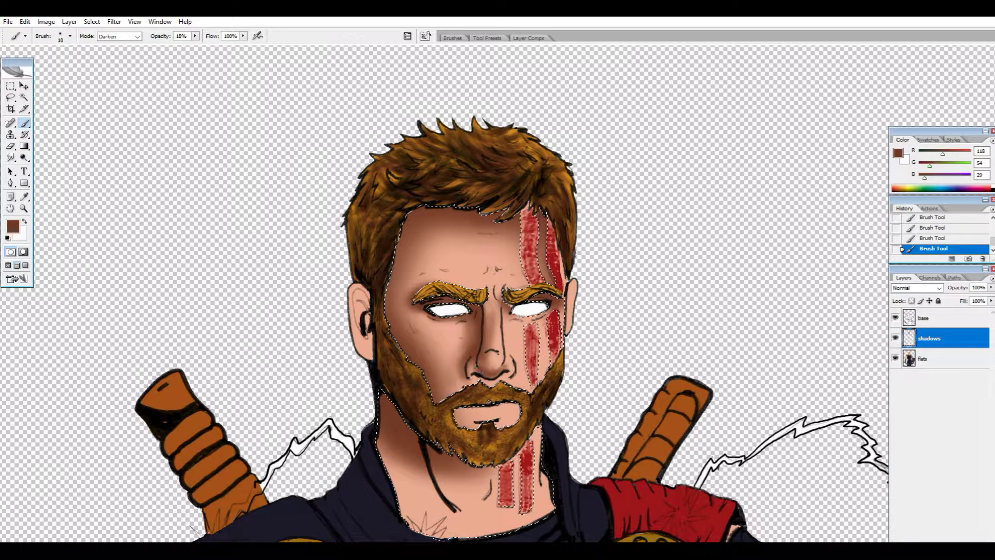
key("bracketright")
key("bracketright")
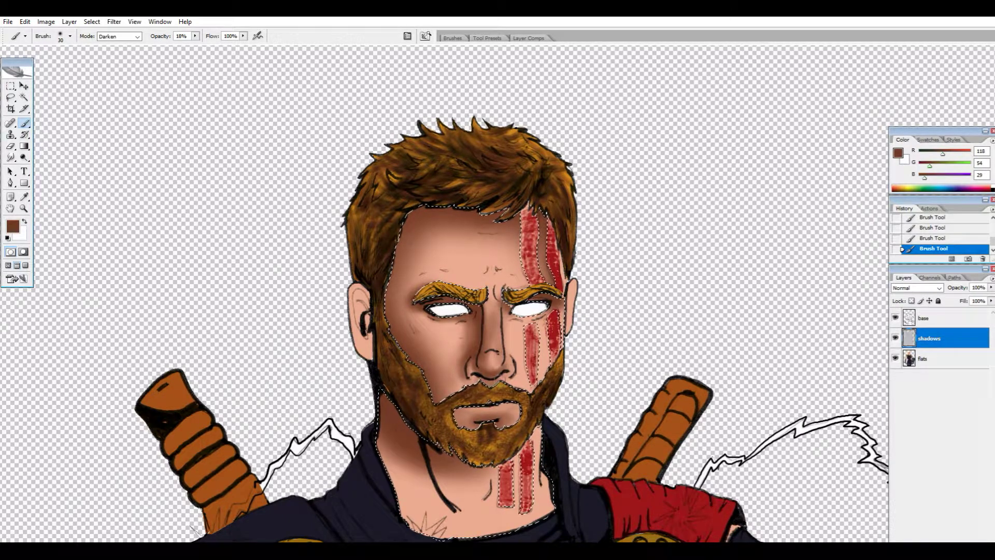
left_click(12, 226)
Step: Switch to very dark brown and darken the left cheek and beside the nose
left_click(489, 264)
key("Return")
key("bracketright")
key("bracketright")
key("bracketright")
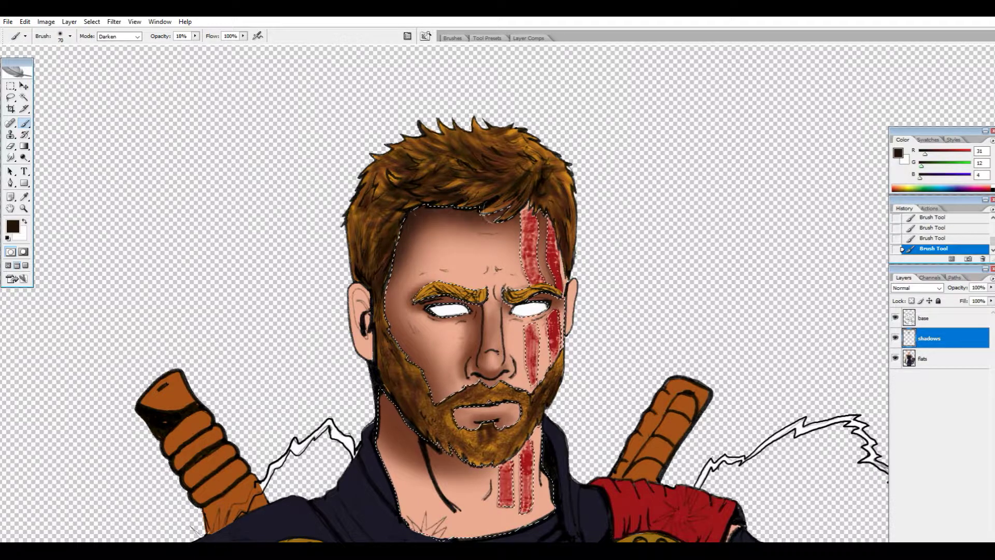
left_click_drag(412, 329, 407, 345)
key("bracketleft")
key("bracketleft")
key("bracketleft")
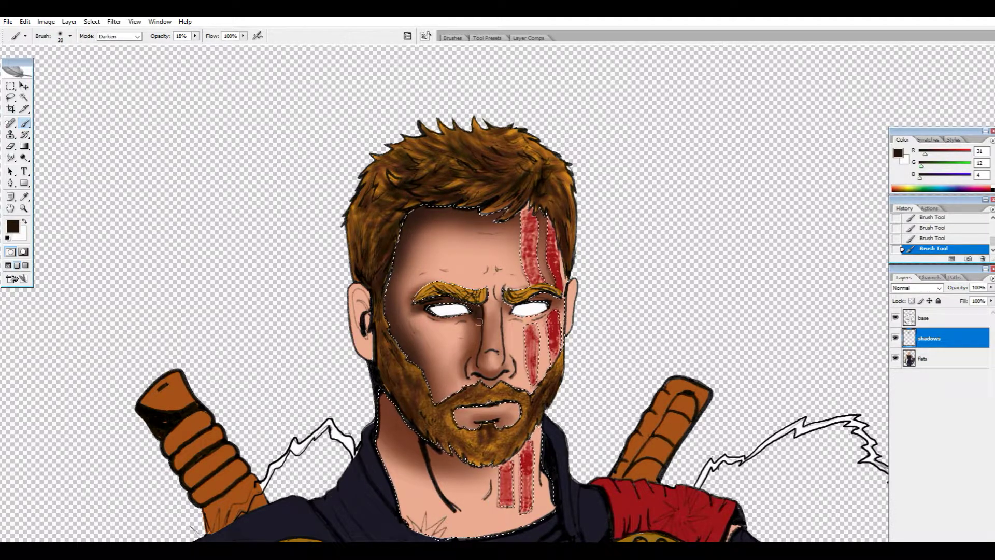
mouse_move(479, 305)
left_mouse_down()
mouse_move(469, 369)
mouse_move(461, 361)
mouse_move(482, 345)
left_mouse_up()
key("bracketright")
key("bracketright")
key("bracketright")
key("ctrl+z")
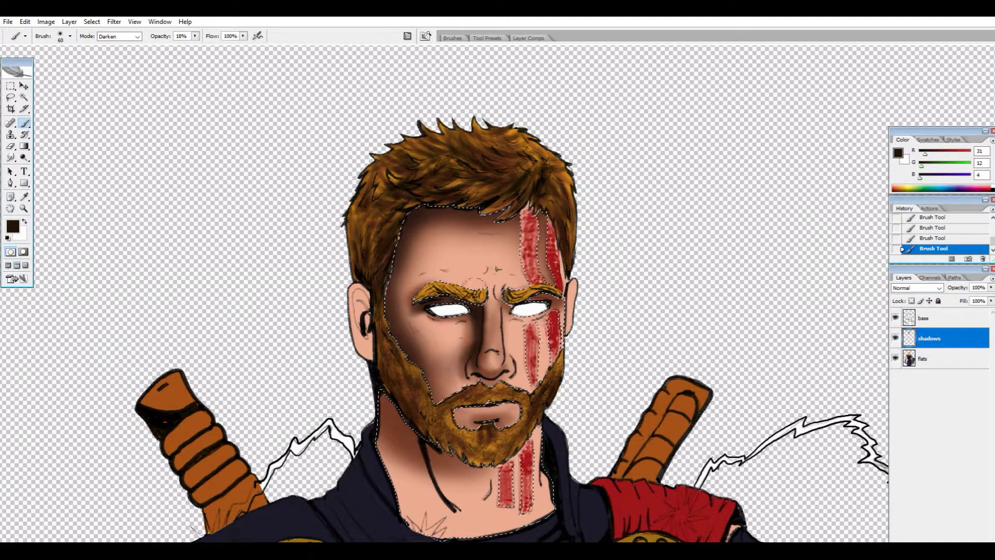
Step: Shade the right side of the nose with a medium brush
key("bracketleft")
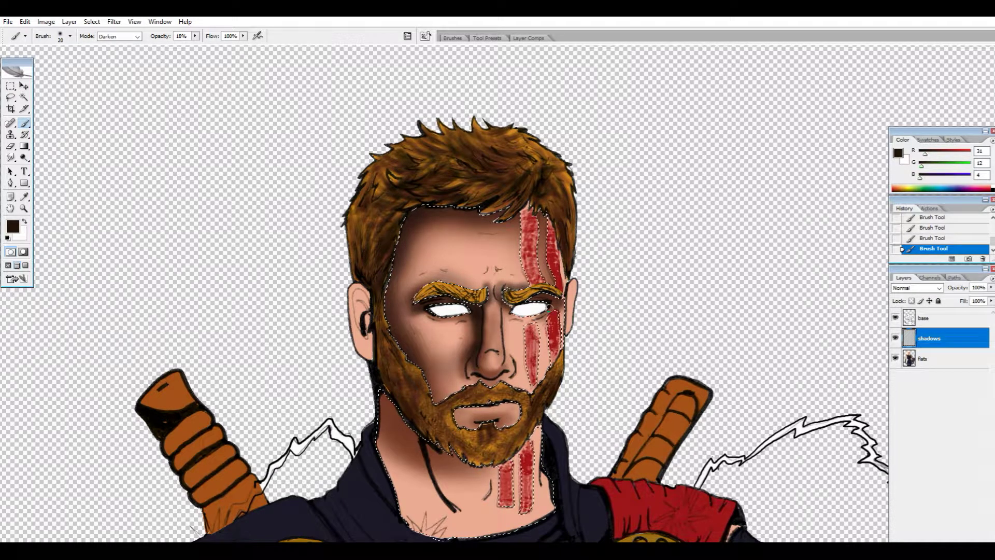
key("bracketleft")
key("bracketleft")
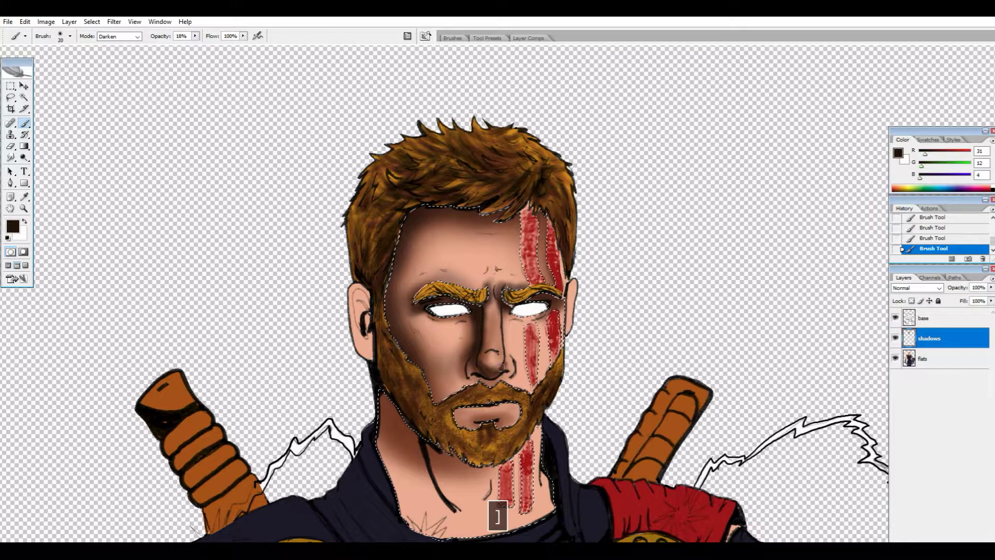
key("bracketright")
key("bracketright")
key("bracketright")
mouse_move(500, 327)
left_mouse_down()
mouse_move(505, 363)
mouse_move(519, 327)
left_mouse_up()
key("bracketleft")
key("bracketleft")
key("bracketleft")
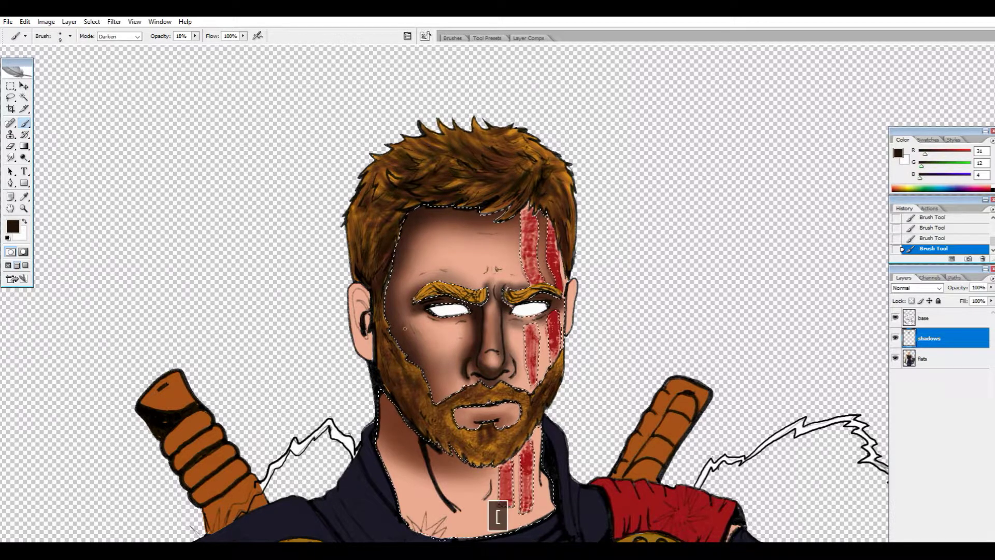
key("bracketright")
key("bracketright")
key("bracketright")
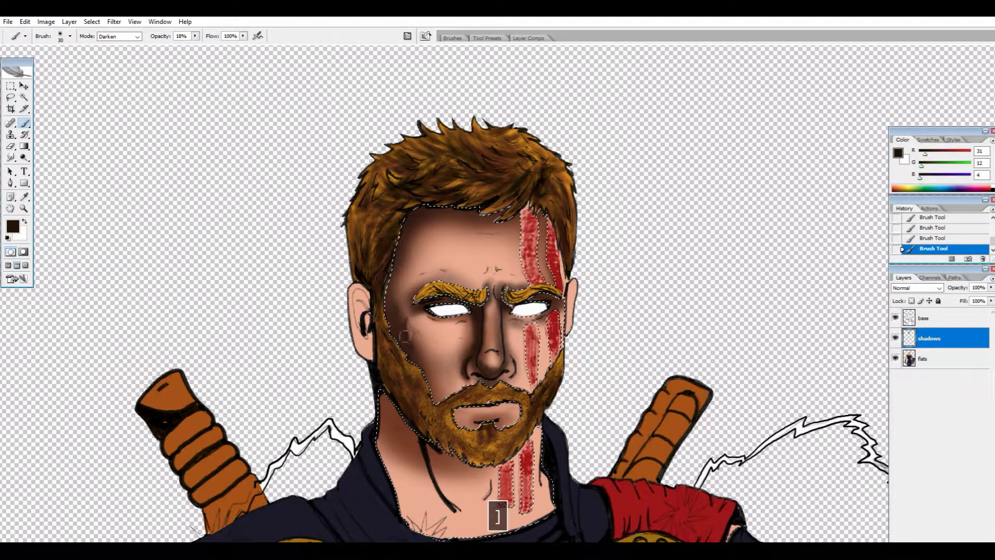
Step: Sample a face brown and add a faint shadow on the neck below the beard
key("i")
left_click(411, 325)
key("b")
left_click_drag(479, 460, 447, 449)
key("ctrl+minus")
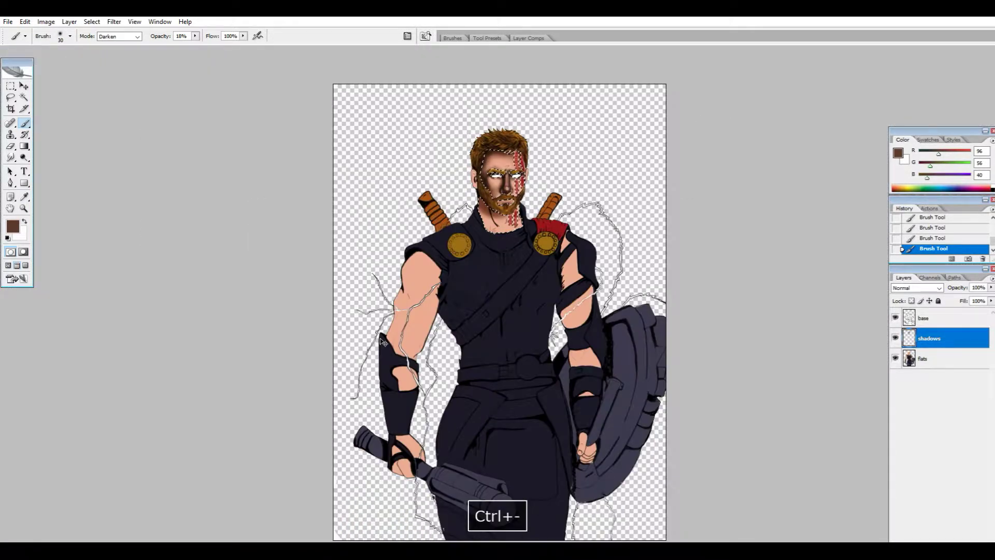
key("ctrl+equal")
key("ctrl+minus")
left_click_drag(398, 522, 413, 557)
Step: Sample a darker skin brown and shade under the left eye and beside the nose
key("i")
left_click(476, 265)
key("b")
key("i")
left_click(472, 265)
key("b")
left_click_drag(447, 261, 431, 271)
left_click_drag(474, 300, 466, 322)
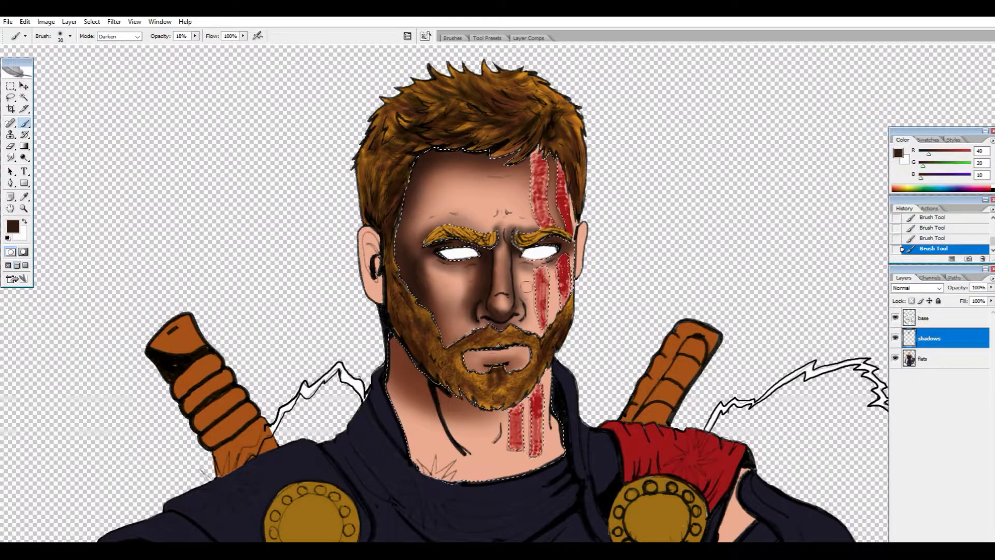
Step: Switch to pure black and shade the neck under the jaw and a forehead crease
left_click(12, 226)
left_click(386, 350)
key("Return")
key("bracketright")
key("bracketright")
key("bracketright")
left_click_drag(407, 384, 487, 417)
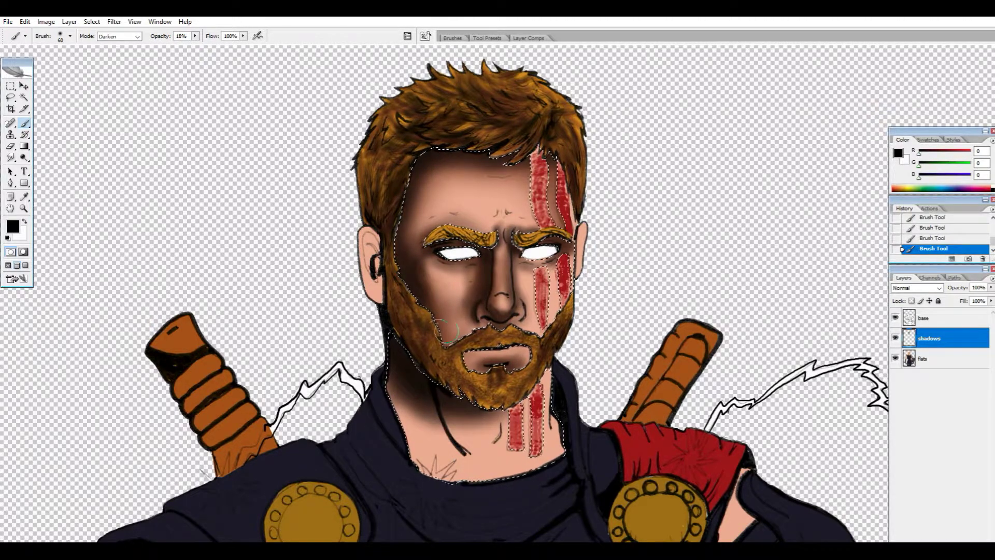
key("bracketleft")
key("bracketleft")
key("bracketleft")
mouse_move(485, 177)
left_mouse_down()
mouse_move(518, 177)
mouse_move(469, 177)
left_mouse_up()
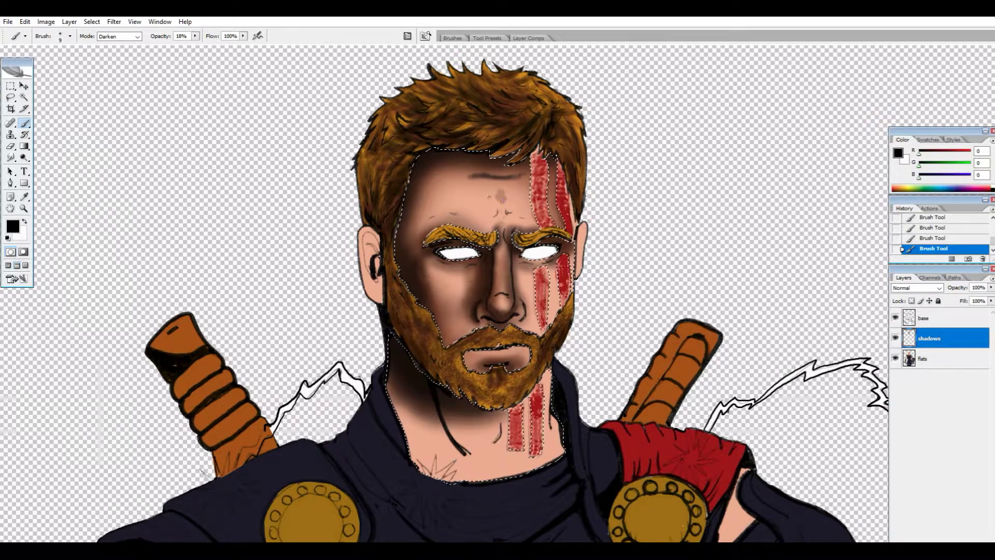
key("r")
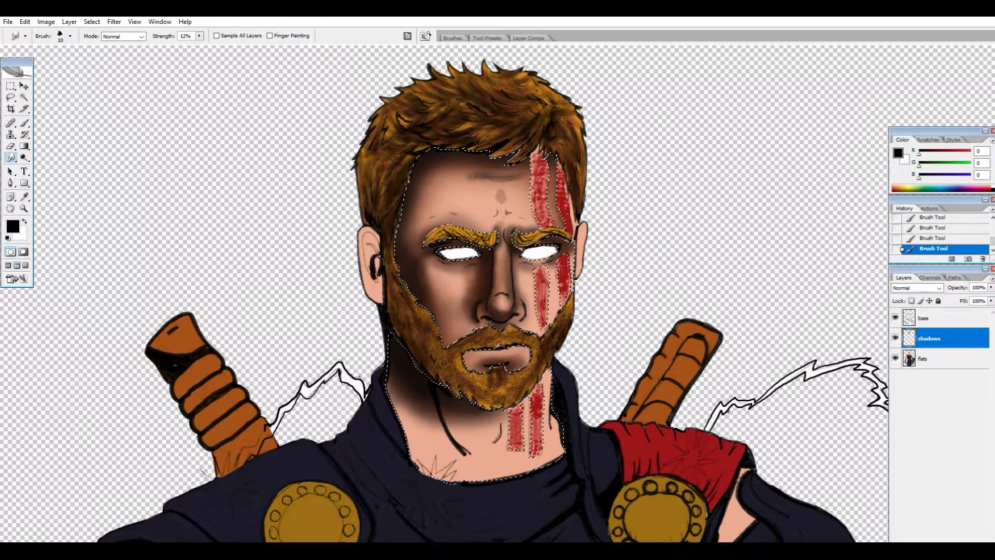
Step: Smudge the forehead crease and shade between the brows and above the left brow
mouse_move(503, 195)
left_mouse_down()
mouse_move(493, 196)
mouse_move(513, 197)
mouse_move(504, 200)
left_mouse_up()
key("b")
left_click(492, 197, "alt")
left_click_drag(497, 207, 507, 214)
left_click_drag(465, 186, 480, 191)
left_click_drag(430, 217, 469, 218)
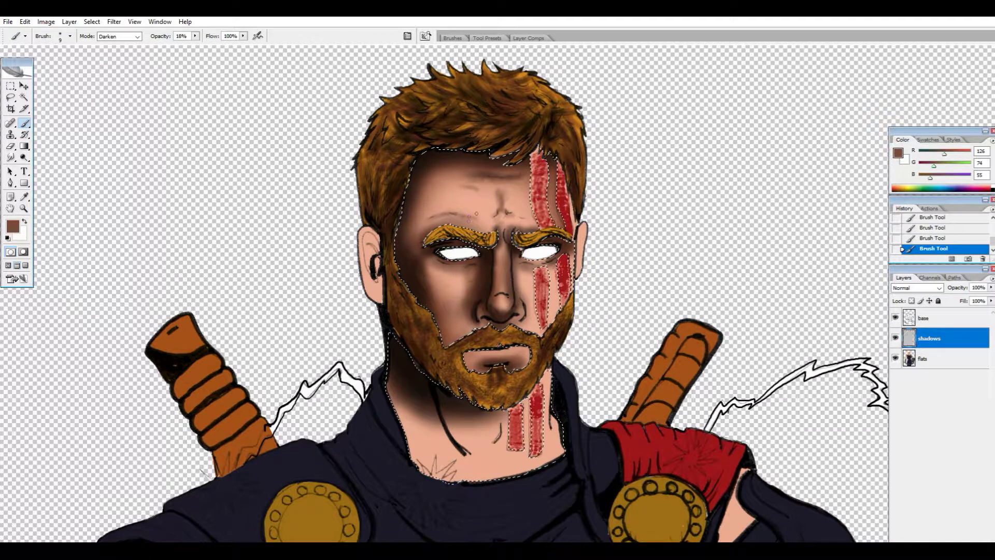
mouse_move(510, 186)
left_mouse_down()
mouse_move(513, 208)
mouse_move(488, 206)
left_mouse_up()
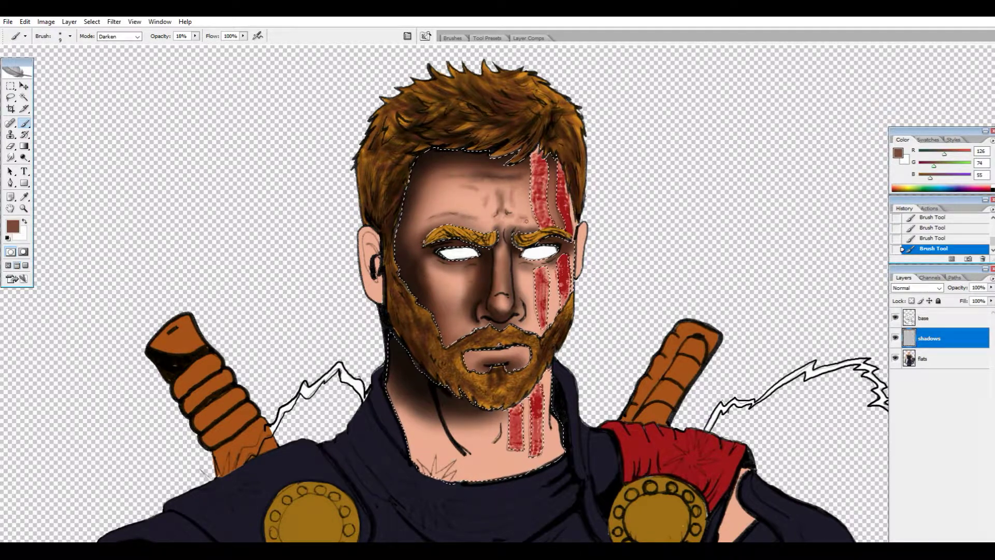
Step: Lighten part of the forehead with skin tone in Normal mode, then return to Darken
left_click(517, 186, "alt")
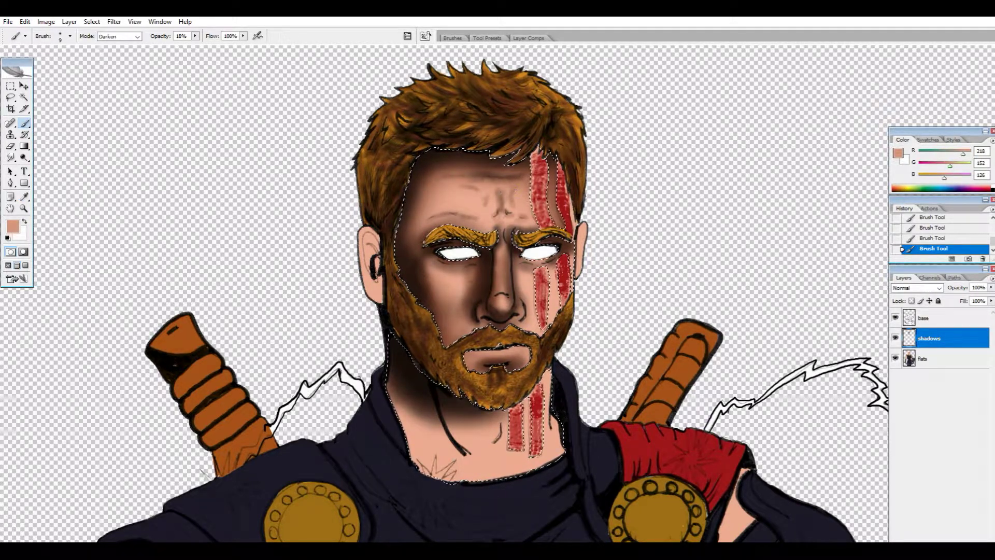
left_click(120, 36)
left_click_drag(453, 178, 521, 177)
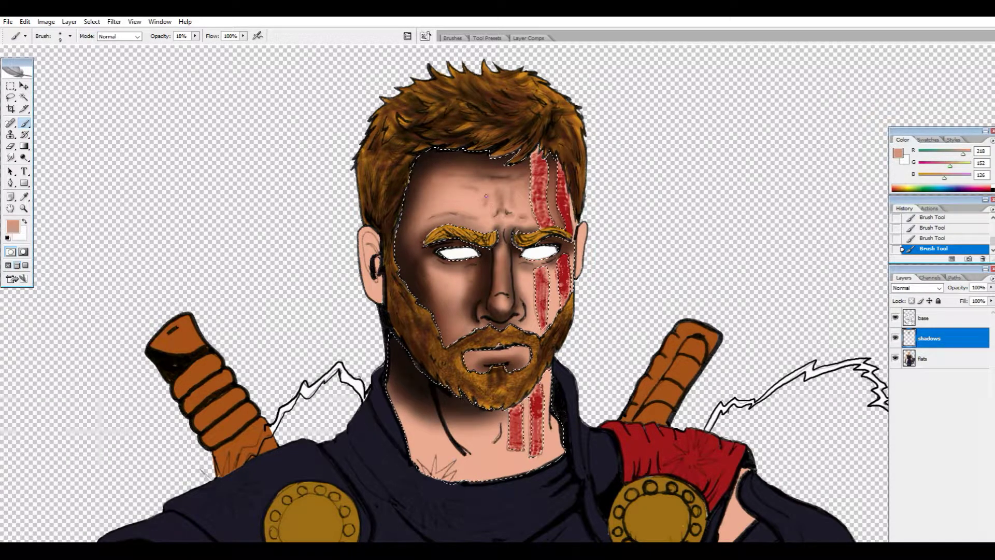
key("bracketright")
key("bracketright")
key("bracketright")
left_click(376, 156, "alt")
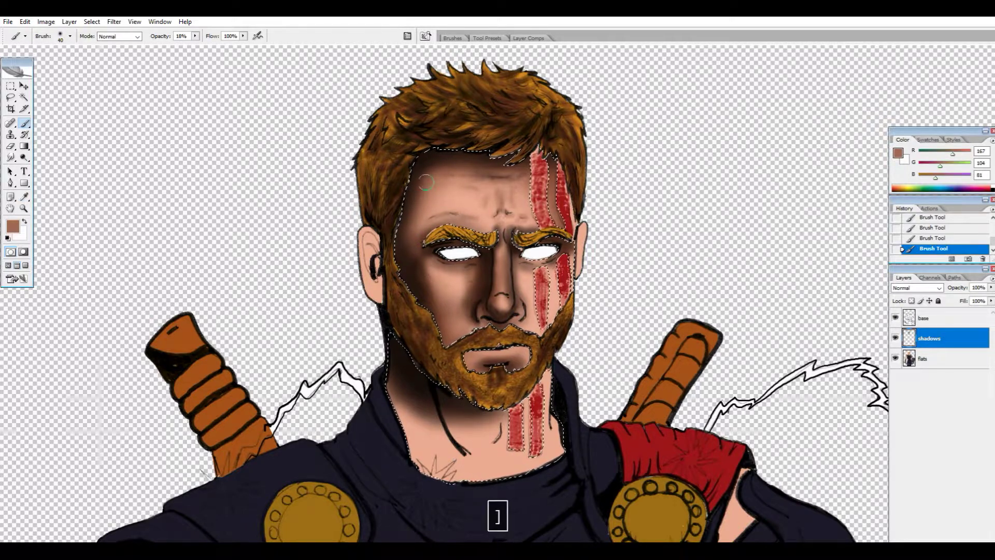
left_click(119, 36)
left_click(114, 90)
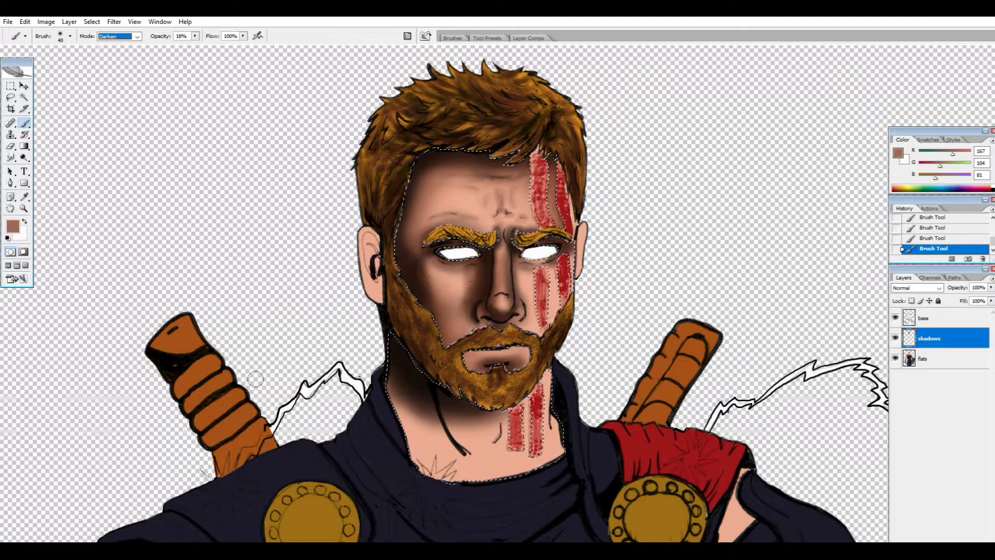
Step: Load near-black, deselect the face and neck, and shade the temple by the hairline
left_click(12, 226)
left_click(524, 320)
left_click(602, 157)
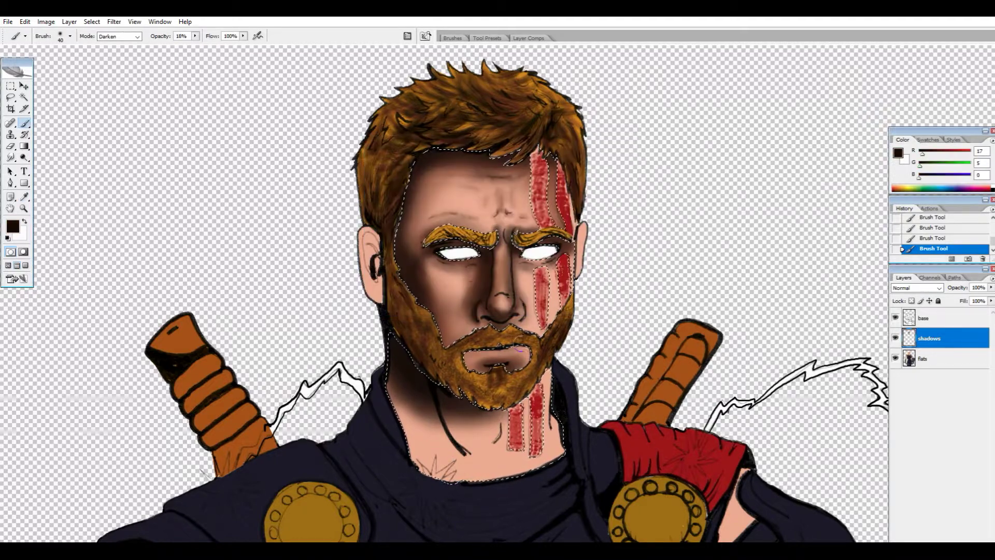
left_click_drag(430, 321, 461, 342)
key("ctrl+z")
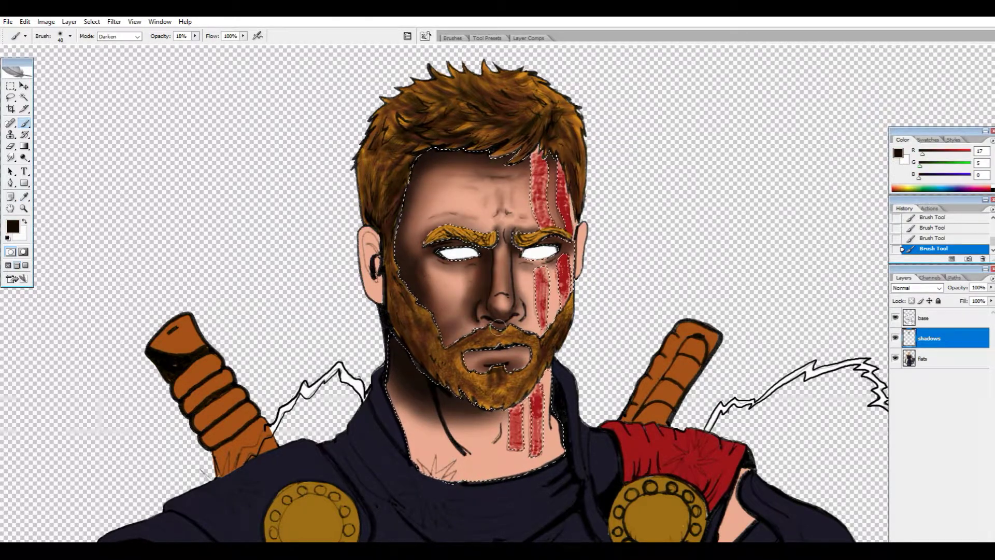
key("ctrl+d")
left_click_drag(415, 173, 393, 234)
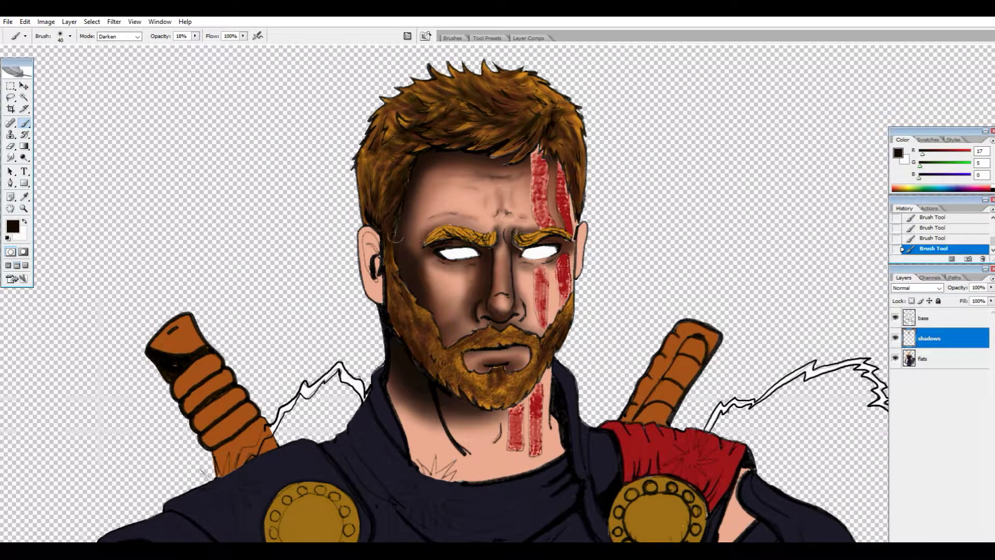
Step: Shade the left jaw, cheek and lower beard edge, then the inner ear edge
left_click_drag(388, 336, 393, 301)
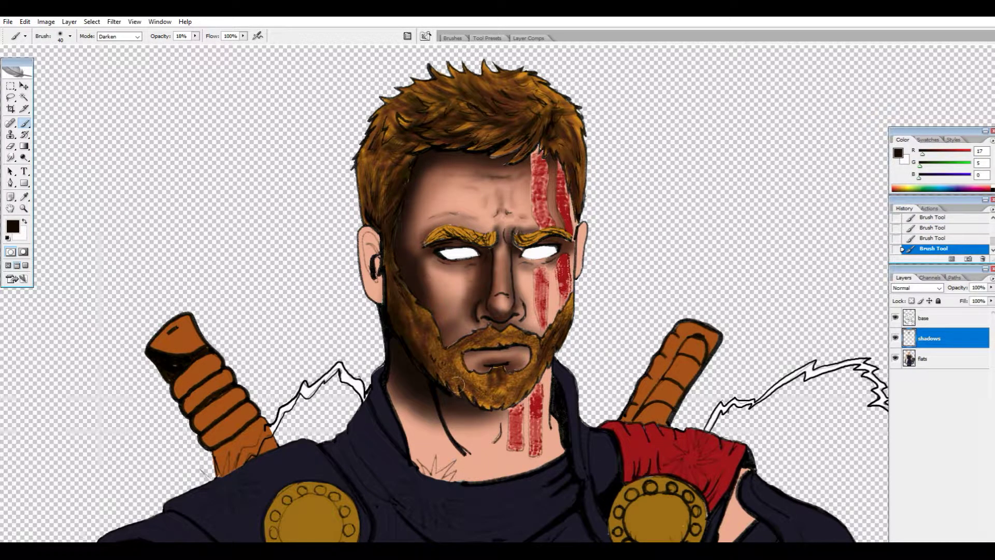
left_click_drag(440, 374, 415, 342)
key("bracketleft")
key("bracketleft")
key("bracketleft")
left_click_drag(371, 234, 365, 265)
Step: Sample a face brown, then pick a darker brown and deepen the ear shading
key("i")
left_click(367, 253)
key("b")
key("bracketright")
key("bracketright")
left_click_drag(374, 290, 367, 238)
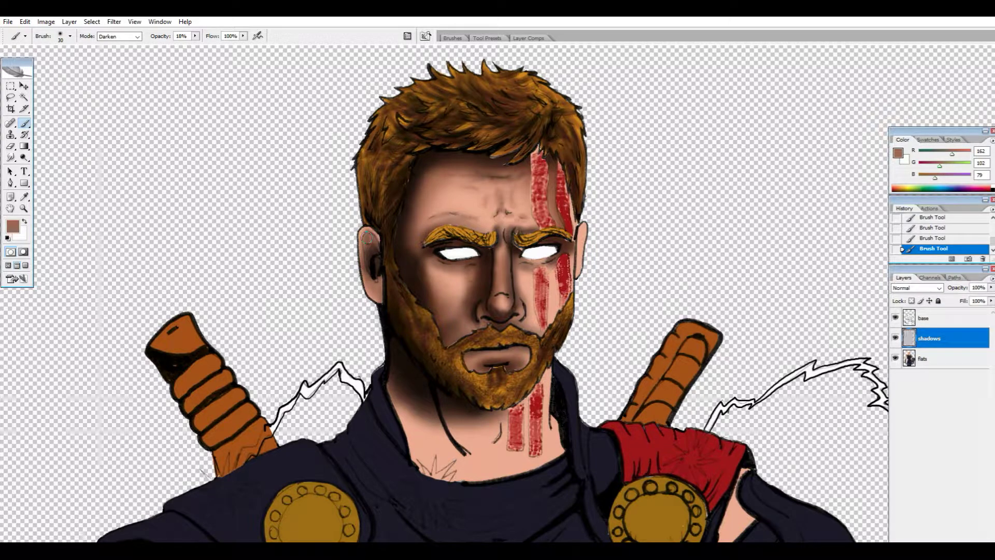
left_click(12, 226)
left_click(475, 247)
left_click(600, 156)
left_click_drag(375, 298, 375, 238)
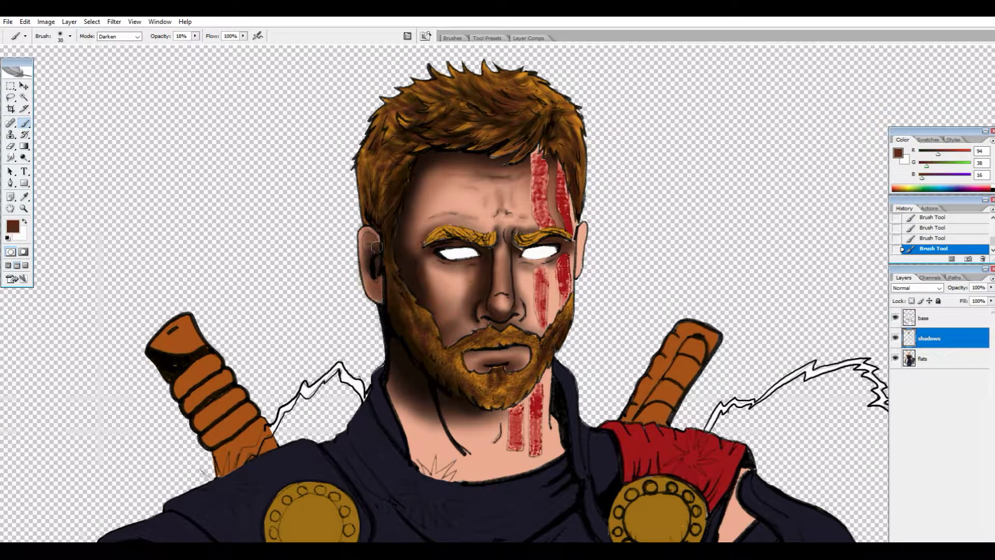
Step: Shade the neck beside the red stripes, darkening its lower part
key("ctrl+minus")
key("ctrl+minus")
key("ctrl+equal")
key("ctrl+equal")
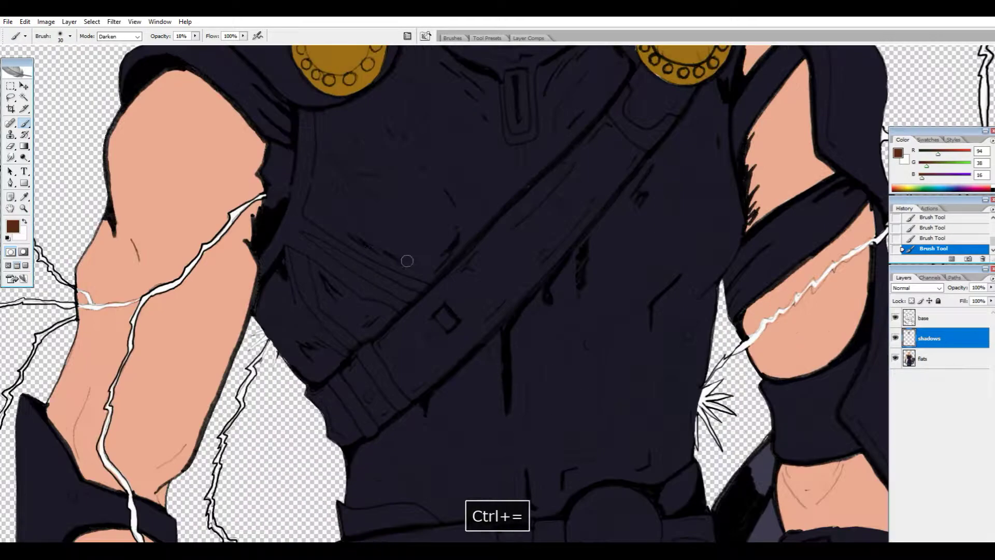
left_click_drag(407, 260, 409, 524)
mouse_move(414, 322)
left_mouse_down()
mouse_move(446, 524)
mouse_move(456, 294)
mouse_move(440, 364)
left_mouse_up()
mouse_move(507, 370)
left_mouse_down()
mouse_move(521, 332)
mouse_move(415, 385)
left_mouse_up()
mouse_move(515, 332)
left_mouse_down()
mouse_move(517, 282)
mouse_move(516, 360)
mouse_move(495, 303)
left_mouse_up()
mouse_move(459, 383)
left_mouse_down()
mouse_move(457, 327)
mouse_move(489, 368)
mouse_move(484, 375)
mouse_move(384, 357)
mouse_move(445, 334)
mouse_move(414, 332)
left_mouse_up()
Step: Add more shadow to the lower and left neck, then pick a very dark brown
mouse_move(508, 374)
left_mouse_down()
mouse_move(439, 384)
mouse_move(510, 355)
left_mouse_up()
left_click_drag(516, 308, 510, 283)
left_click_drag(430, 358, 384, 373)
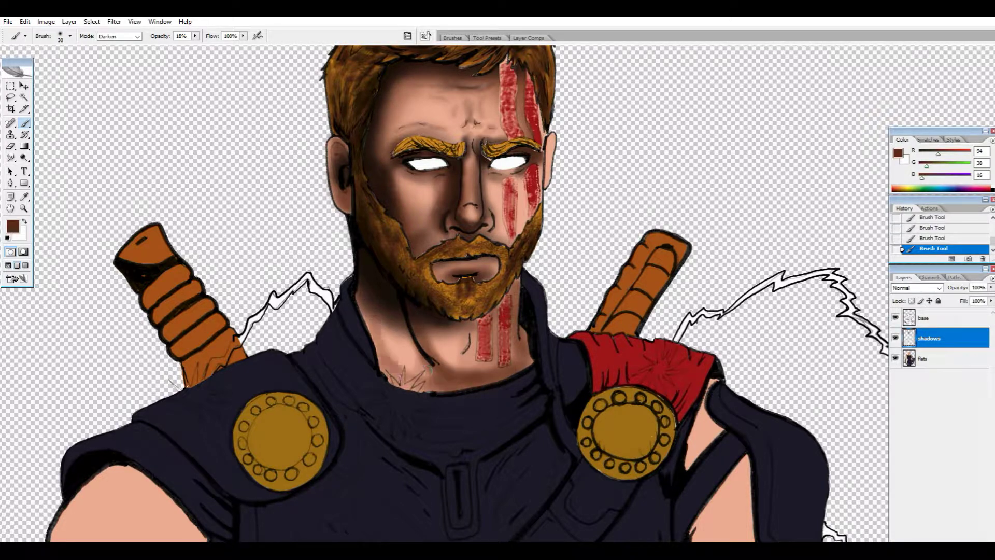
left_click_drag(393, 337, 451, 379)
key("i")
left_click(13, 226)
key("Return")
key("b")
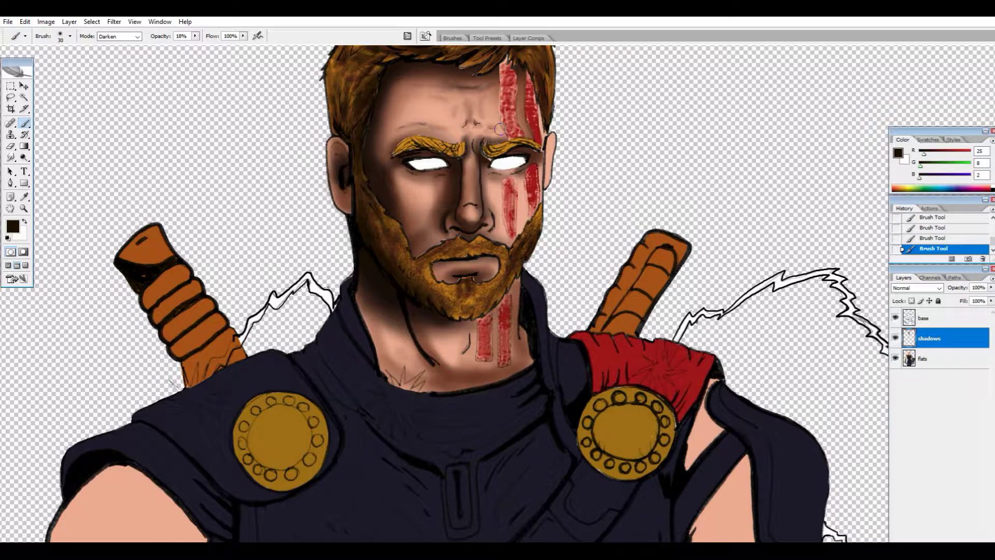
Step: Darken the shadow under the lower lip and along the neck under the jaw
left_click_drag(462, 283, 497, 276)
mouse_move(458, 384)
left_mouse_down()
mouse_move(518, 365)
mouse_move(519, 322)
left_mouse_up()
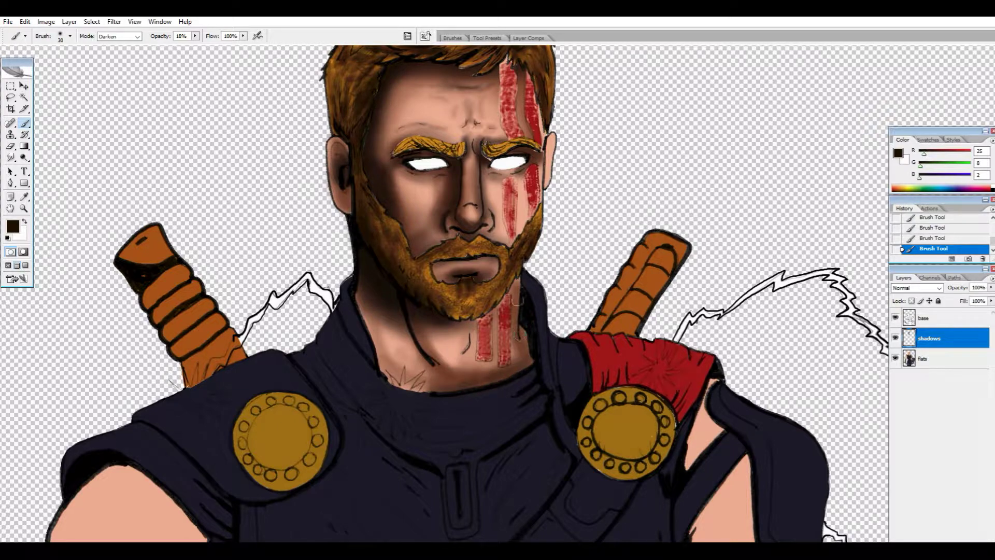
left_click_drag(518, 282, 521, 352)
mouse_move(440, 387)
left_mouse_down()
mouse_move(419, 382)
mouse_move(362, 301)
mouse_move(394, 378)
mouse_move(430, 384)
mouse_move(483, 469)
left_mouse_up()
mouse_move(375, 539)
left_mouse_down()
mouse_move(353, 405)
mouse_move(437, 166)
left_mouse_up()
key("l")
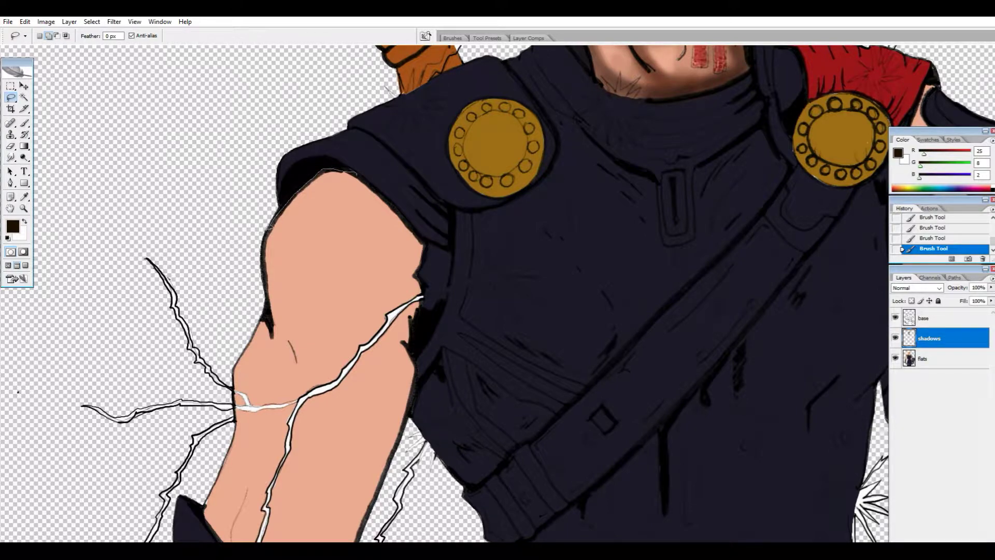
Step: Lasso the upper arm, forearm, elbow skin and bracer gap, then sample the skin tone
mouse_move(389, 198)
left_mouse_down()
mouse_move(254, 339)
mouse_move(264, 189)
left_mouse_up()
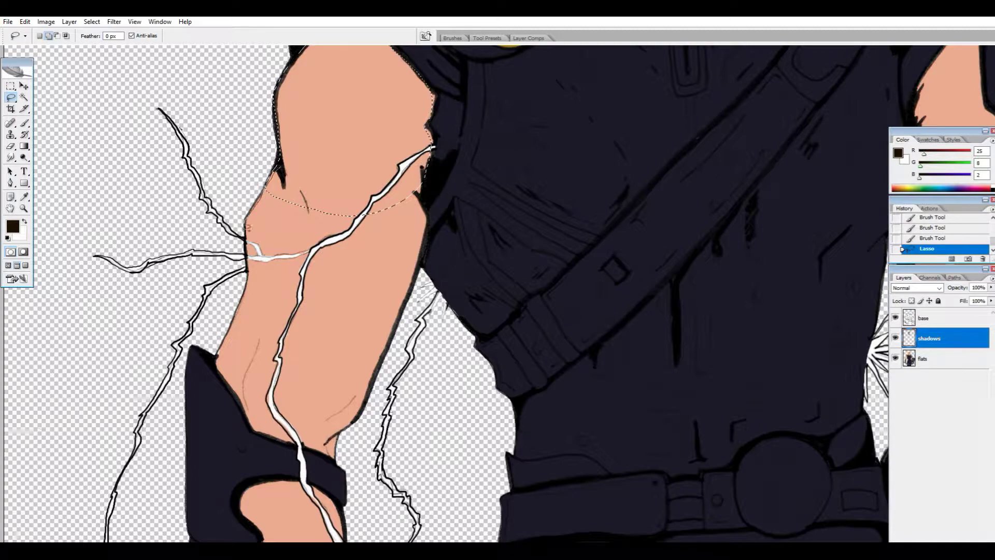
left_click_drag(290, 440, 406, 280)
left_click_drag(415, 197, 389, 166)
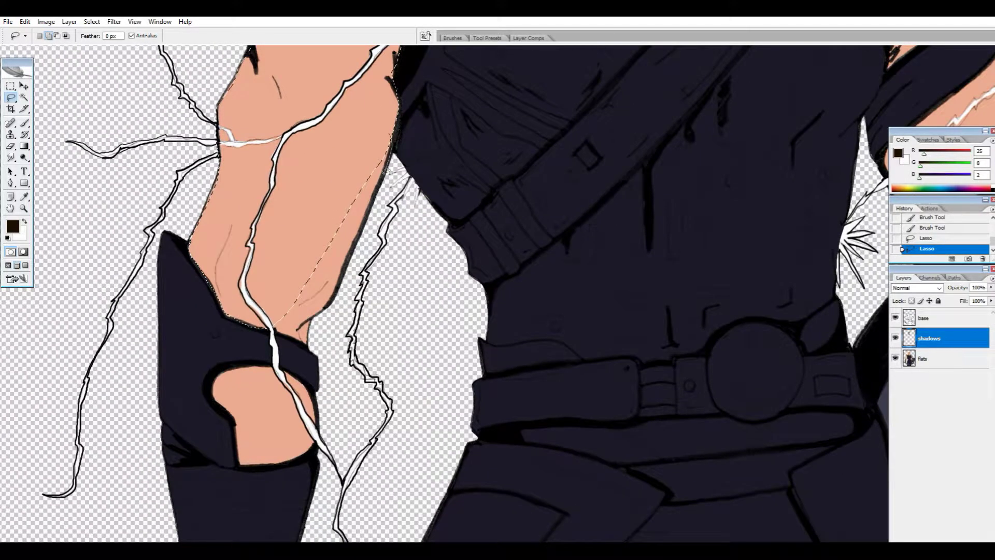
left_click_drag(309, 339, 269, 326)
left_click_drag(290, 362, 313, 249)
left_click_drag(239, 254, 251, 296)
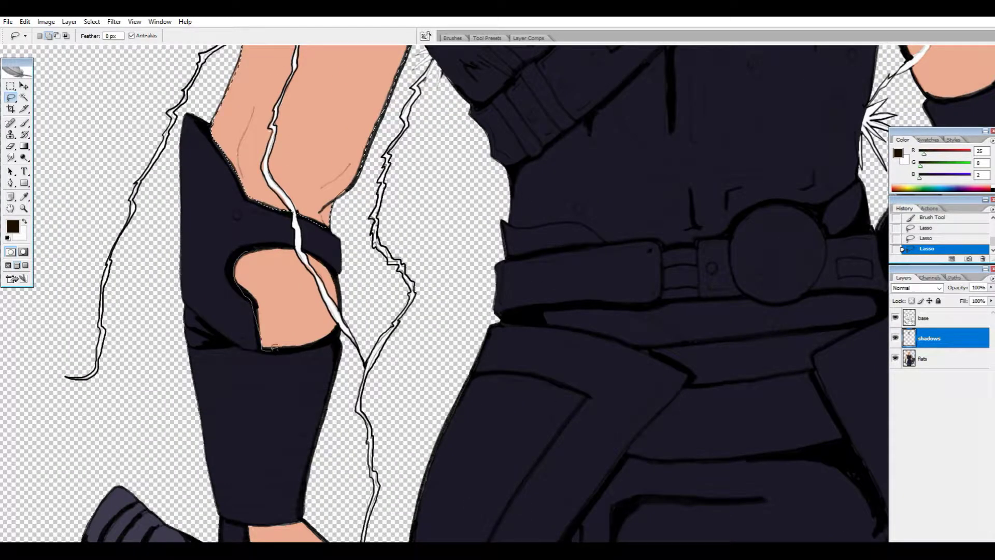
left_click_drag(336, 247, 262, 243)
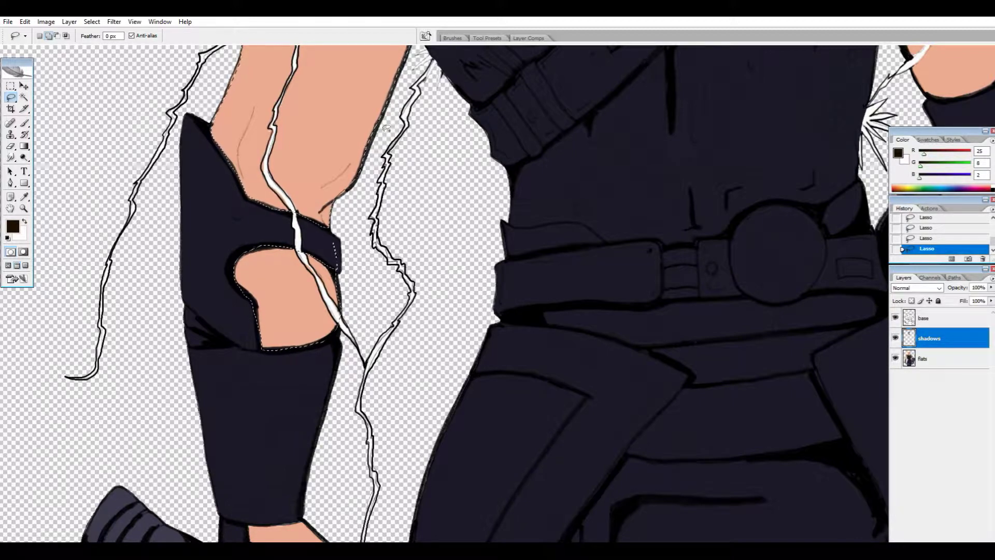
left_click_drag(387, 128, 241, 483)
key("i")
left_click(301, 194)
Step: Pick a darker brown and brush broad shading over the upper arm
key("b")
left_click(13, 226)
left_click(458, 239)
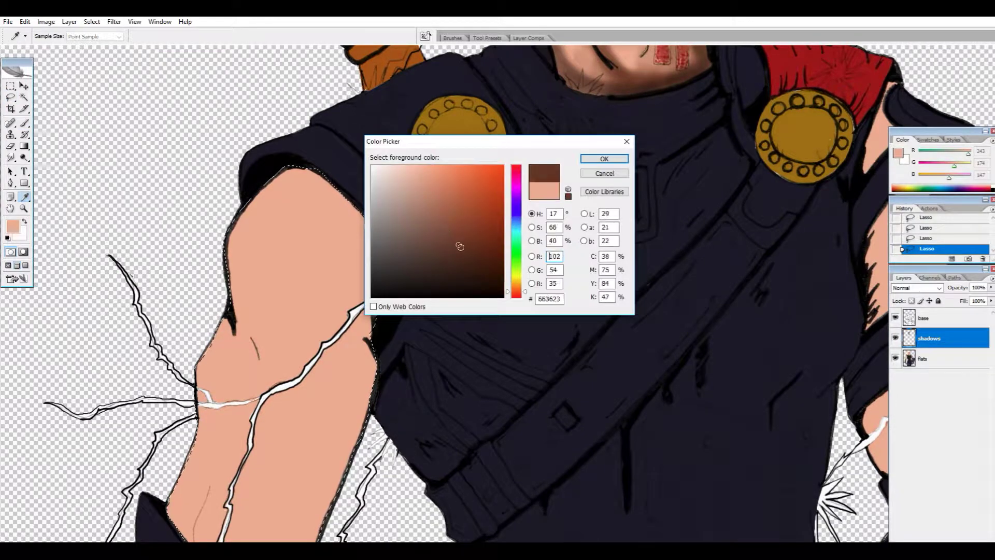
left_click(600, 158)
key("bracketright")
left_click_drag(308, 148, 233, 239)
left_click_drag(291, 171, 222, 332)
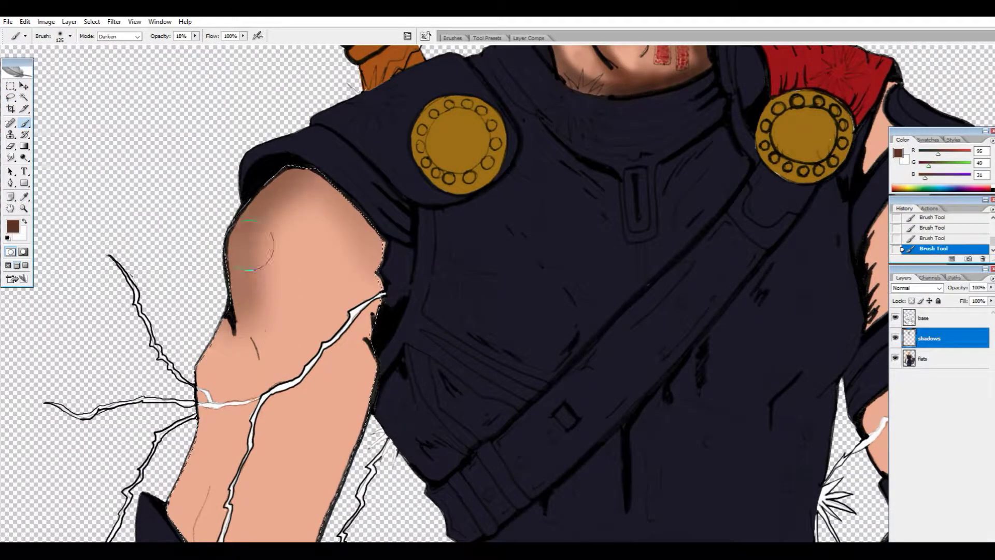
left_click_drag(259, 249, 186, 518)
left_click_drag(321, 192, 207, 456)
Step: Shade the upper arm's edges, the lower arm's left side and the elbow crease
left_click_drag(343, 240, 410, 131)
mouse_move(331, 77)
left_mouse_down()
mouse_move(300, 197)
mouse_move(321, 259)
left_mouse_up()
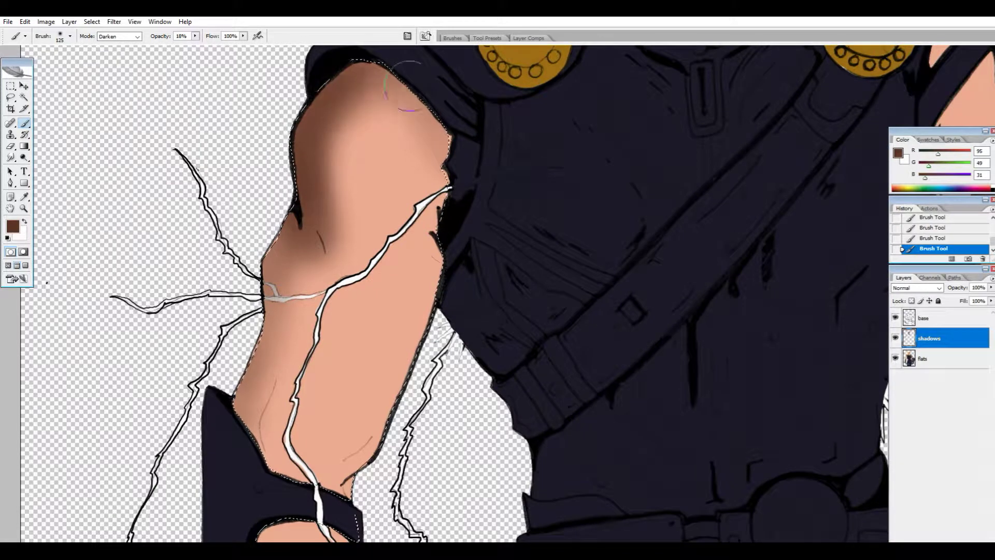
left_click_drag(394, 73, 446, 249)
left_click_drag(435, 103, 425, 300)
left_click_drag(425, 249, 363, 488)
left_click_drag(301, 412, 249, 466)
left_click_drag(290, 363, 243, 456)
mouse_move(311, 497)
left_mouse_down()
mouse_move(233, 444)
mouse_move(244, 290)
mouse_move(321, 244)
left_mouse_up()
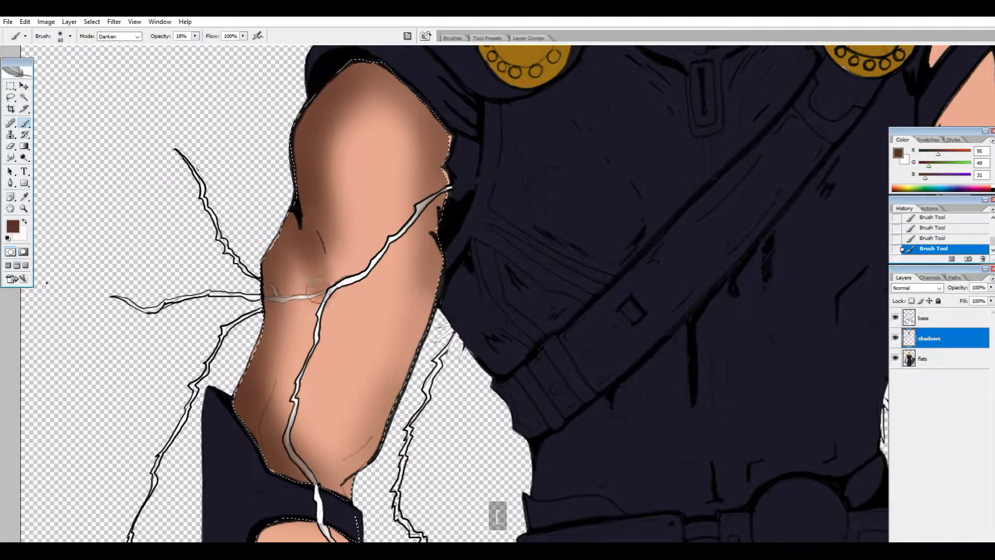
left_click_drag(291, 306, 332, 239)
Step: With a smaller brush, shade the wrist and forearm skin
key("bracketleft")
key("bracketleft")
key("bracketleft")
left_click_drag(451, 148, 433, 10)
left_click_drag(311, 476, 243, 396)
left_click_drag(280, 466, 243, 394)
left_click_drag(311, 482, 249, 383)
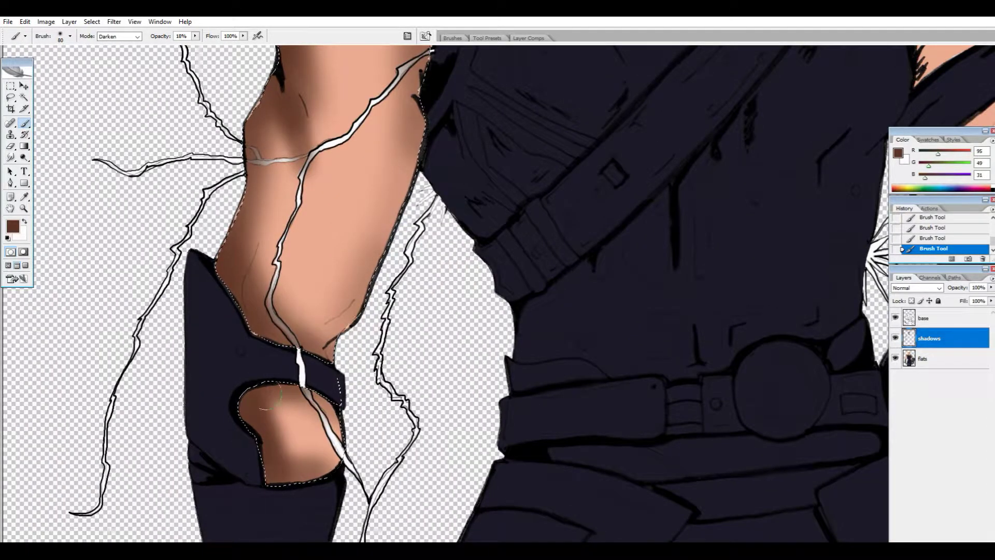
left_click_drag(285, 450, 233, 348)
left_click_drag(233, 239, 197, 539)
Step: Switch to a very dark brown and darken the upper arm's right edge and elbow area
left_click(18, 226)
left_click(473, 280)
left_click(602, 157)
key("bracketright")
key("bracketright")
key("bracketright")
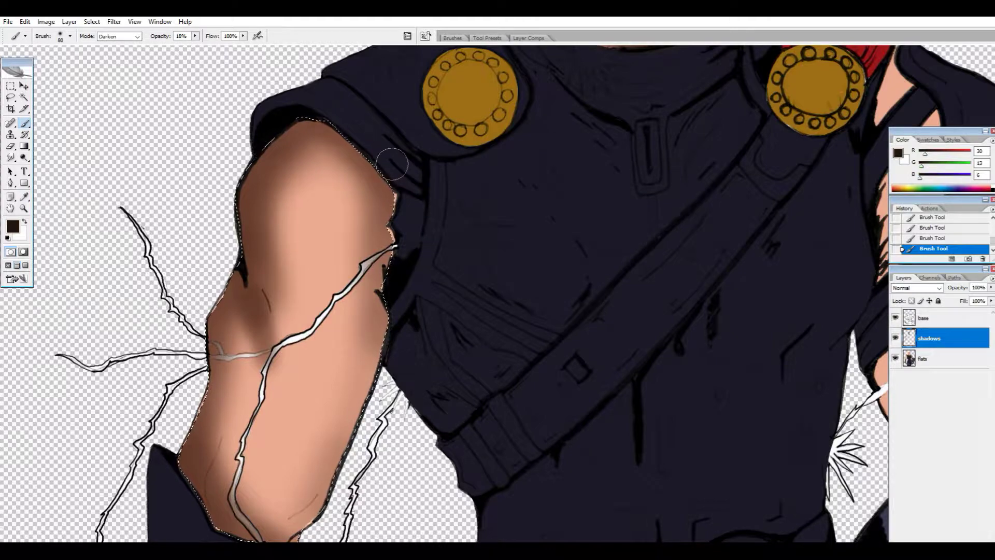
left_click_drag(362, 156, 243, 177)
key("ctrl+minus")
key("ctrl+minus")
key("ctrl+minus")
key("ctrl+equal")
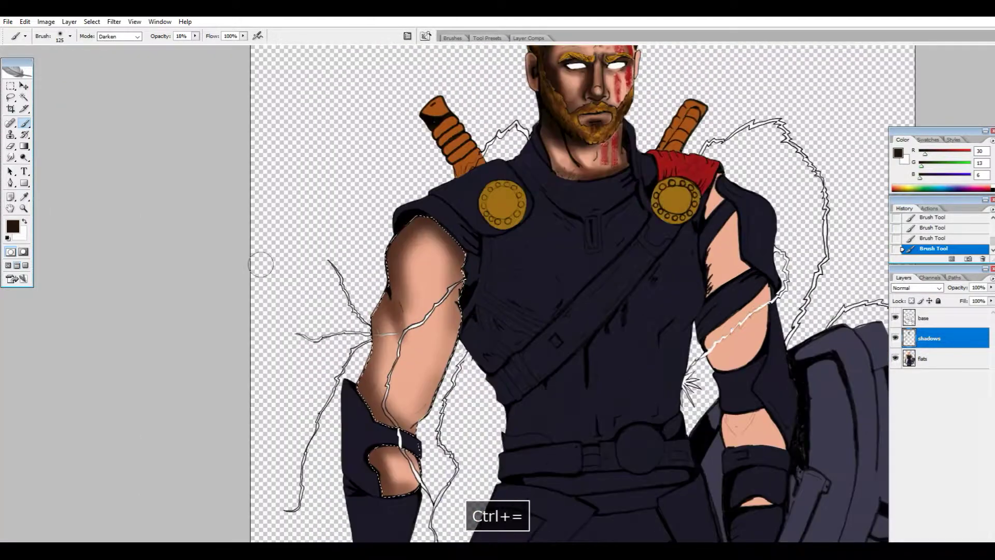
left_click_drag(381, 365, 410, 440)
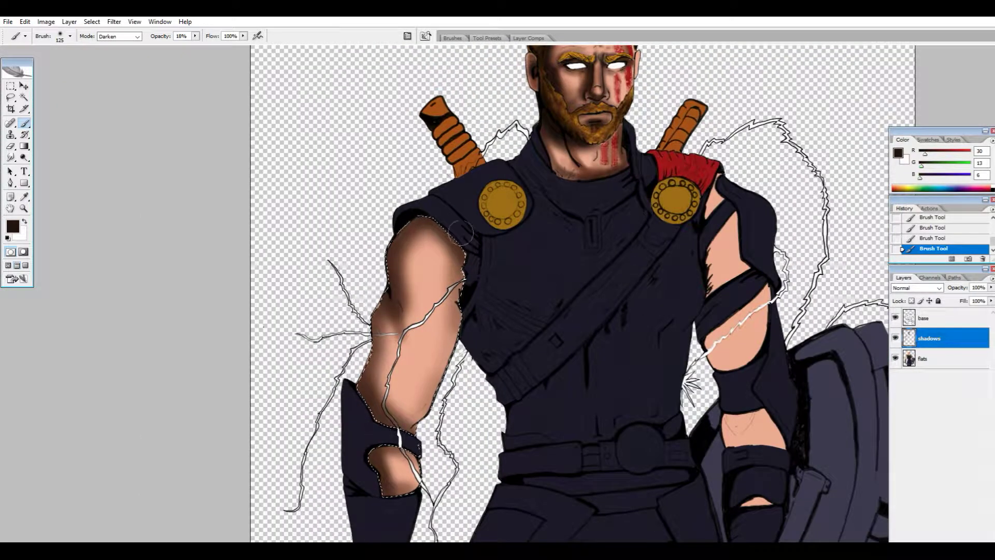
left_click_drag(458, 249, 440, 404)
mouse_move(395, 319)
left_mouse_down()
mouse_move(414, 280)
mouse_move(438, 270)
mouse_move(428, 332)
left_mouse_up()
Step: Sample a lighter skin tone and soften the upper arm and forearm shading
key("i")
left_click(414, 256)
key("b")
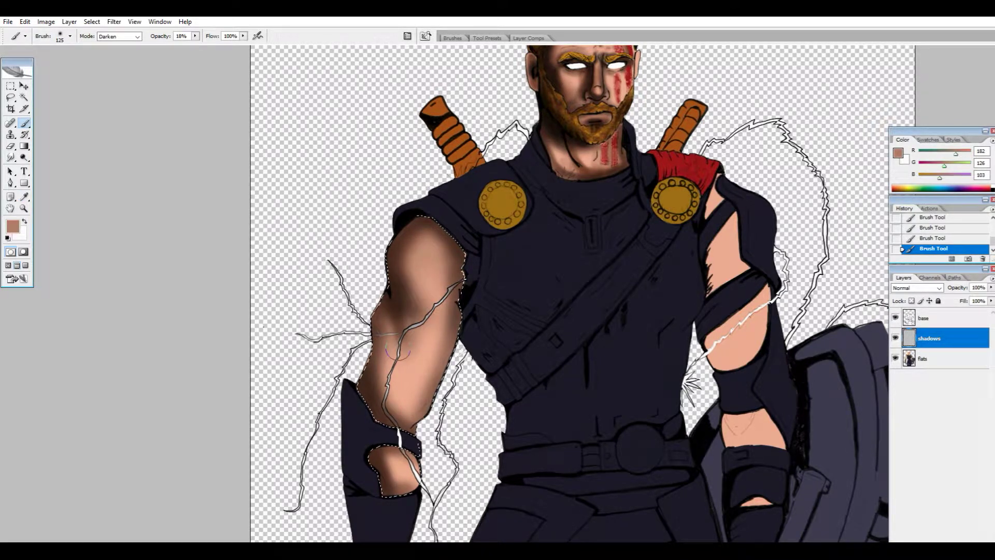
left_click_drag(388, 362, 415, 415)
left_click_drag(386, 459, 412, 484)
Step: Pick a medium dark brown and add darker shading along the arm
left_click(12, 226)
left_click(470, 221)
left_click(595, 157)
mouse_move(425, 218)
left_mouse_down()
mouse_move(436, 300)
mouse_move(417, 339)
mouse_move(409, 425)
left_mouse_up()
left_click_drag(378, 363, 414, 332)
mouse_move(456, 223)
left_mouse_down()
mouse_move(415, 405)
mouse_move(384, 430)
left_mouse_up()
Step: Choose a near-black colour with a larger brush and deselect the arm
key("space")
mouse_move(496, 245)
left_mouse_down()
mouse_move(445, 150)
mouse_move(448, 160)
left_mouse_up()
left_click(13, 226)
left_click(500, 287)
left_click(595, 158)
key("bracketright")
key("bracketright")
key("bracketright")
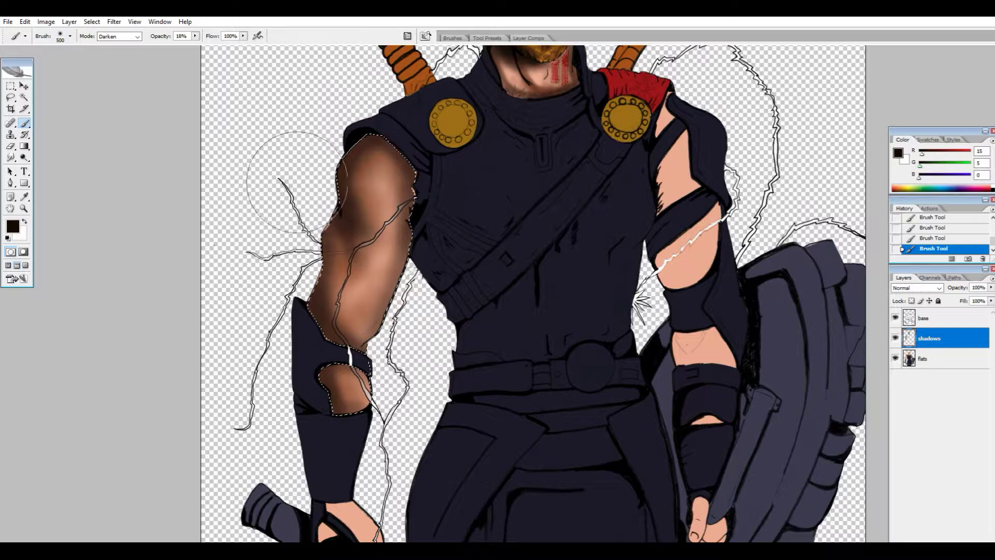
key("space")
mouse_move(282, 143)
left_mouse_down()
mouse_move(199, 292)
mouse_move(203, 284)
left_mouse_up()
key("ctrl+d")
Step: With a fine brush, darken the face, jaw and neck edges by the hood and vest
key("ctrl+equal")
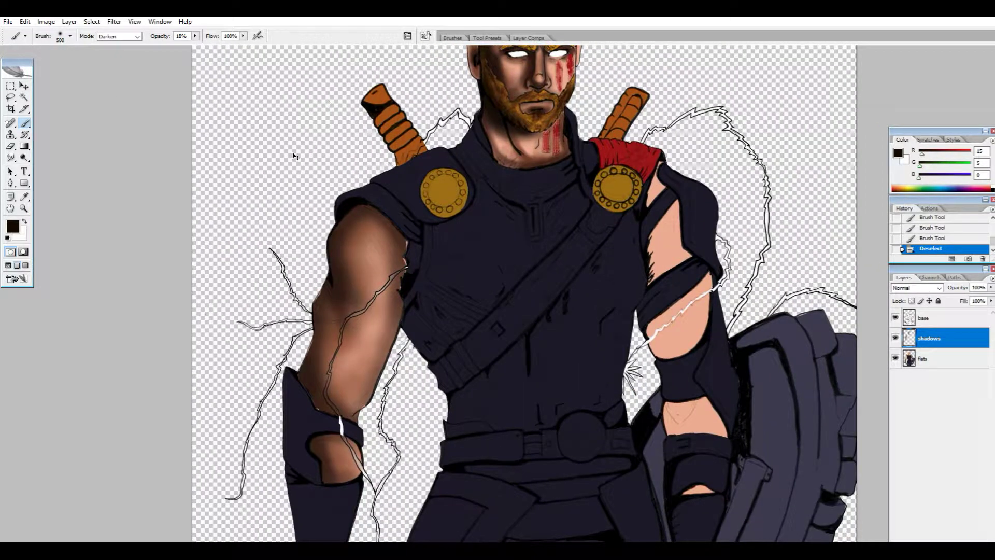
key("ctrl+equal")
key("ctrl+equal")
key("ctrl+equal")
key("bracketleft")
key("space")
left_click_drag(314, 243, 366, 311)
key("bracketleft")
key("bracketleft")
key("bracketleft")
left_click_drag(363, 243, 351, 313)
mouse_move(340, 357)
left_mouse_down()
mouse_move(357, 412)
mouse_move(345, 445)
left_mouse_up()
mouse_move(357, 407)
left_mouse_down()
mouse_move(334, 337)
mouse_move(355, 280)
mouse_move(386, 239)
left_mouse_up()
key("space")
left_click_drag(342, 370, 340, 315)
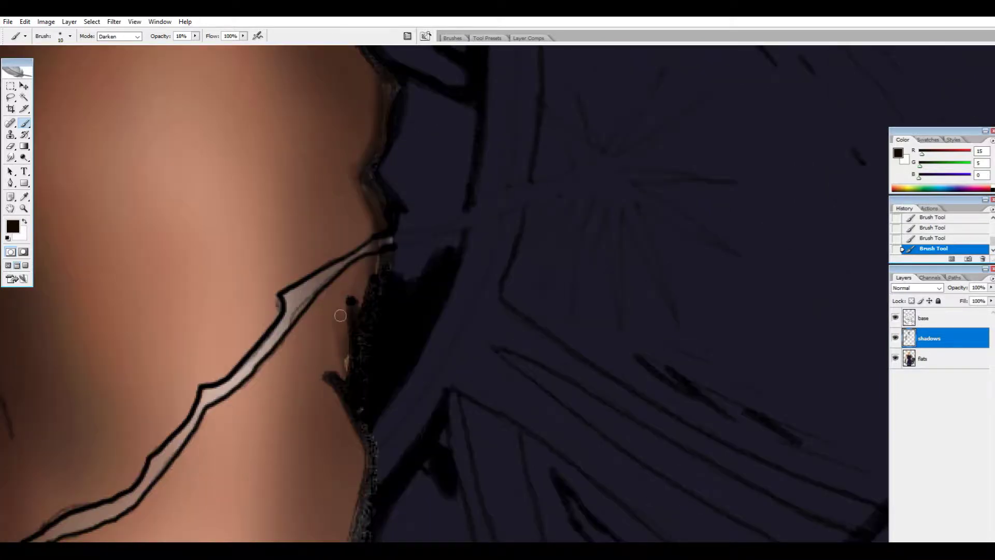
Step: Darken the light rim along the shoulder edge
key("ctrl+minus")
key("ctrl+plus")
key("space")
mouse_move(139, 287)
left_mouse_down()
mouse_move(161, 266)
mouse_move(373, 170)
left_mouse_up()
left_click_drag(235, 239, 205, 287)
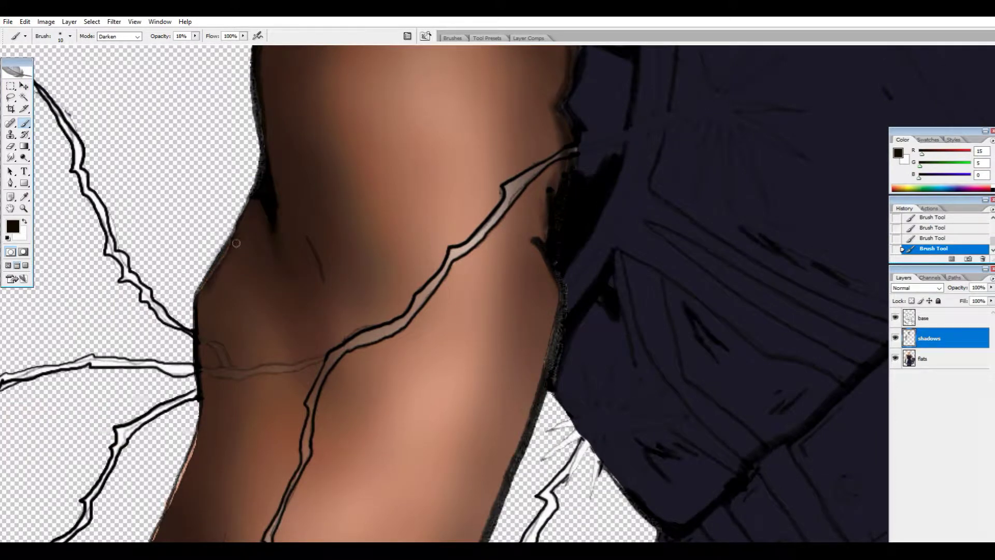
left_click_drag(324, 225, 314, 396)
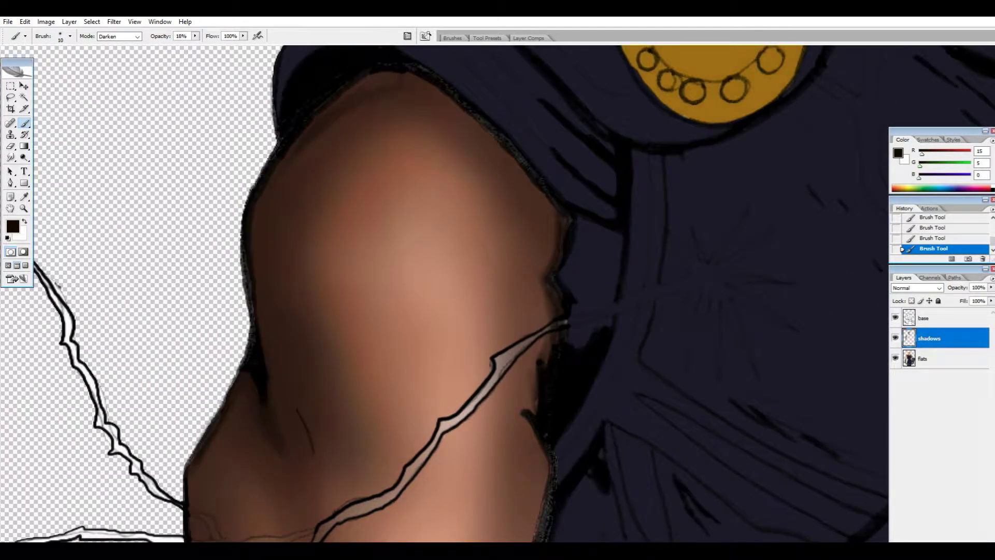
left_click_drag(263, 184, 265, 241)
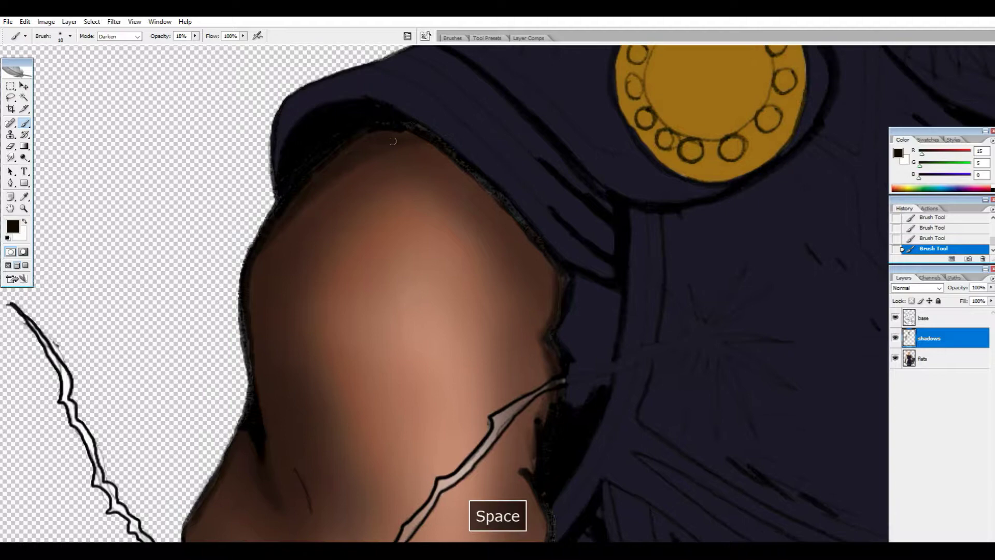
key("ctrl+minus")
key("ctrl+equal")
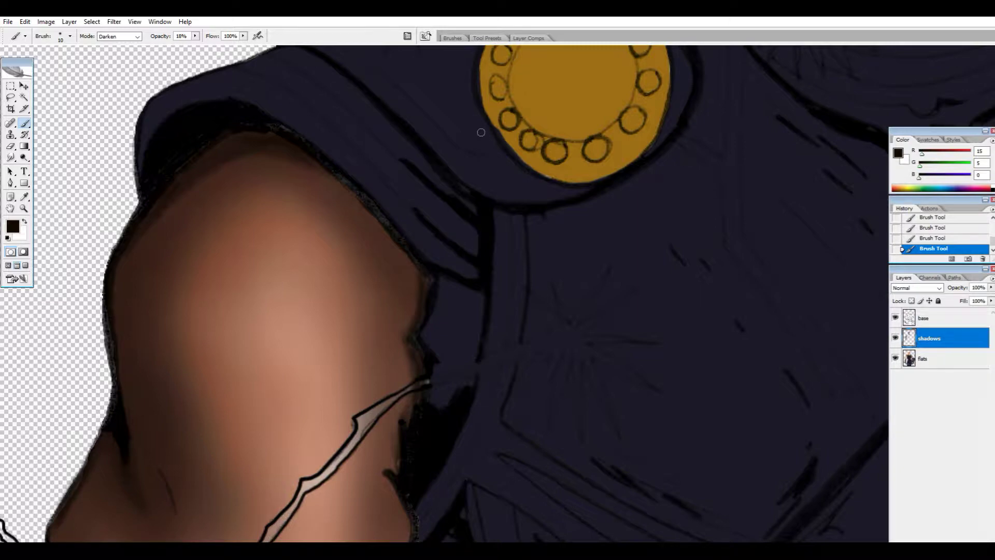
left_click_drag(374, 420, 409, 153)
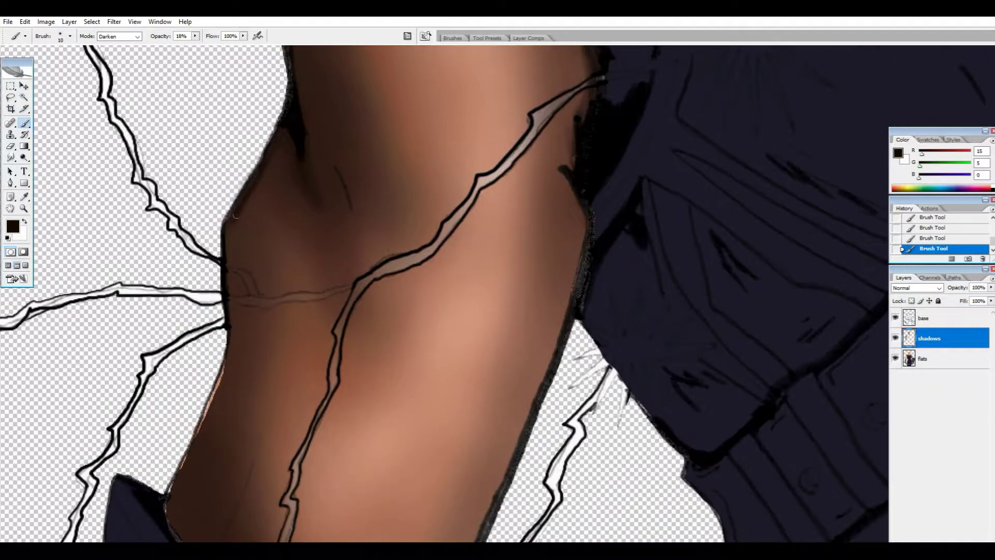
Step: Erase the light highlight along the arm's left edge
key("e")
left_click_drag(223, 357, 197, 436)
key("[")
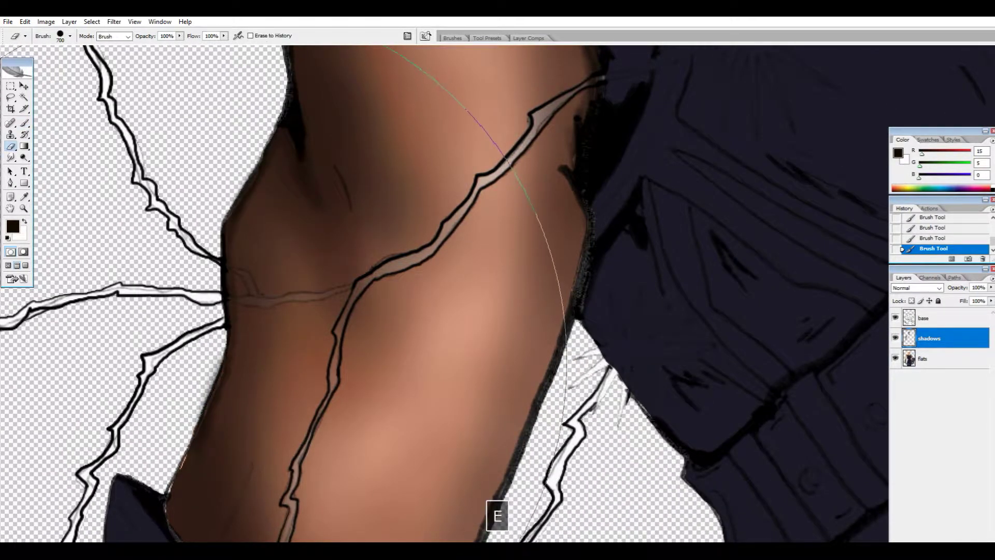
key("bracketleft")
key("bracketleft")
key("bracketleft")
left_click_drag(221, 360, 243, 238)
key("b")
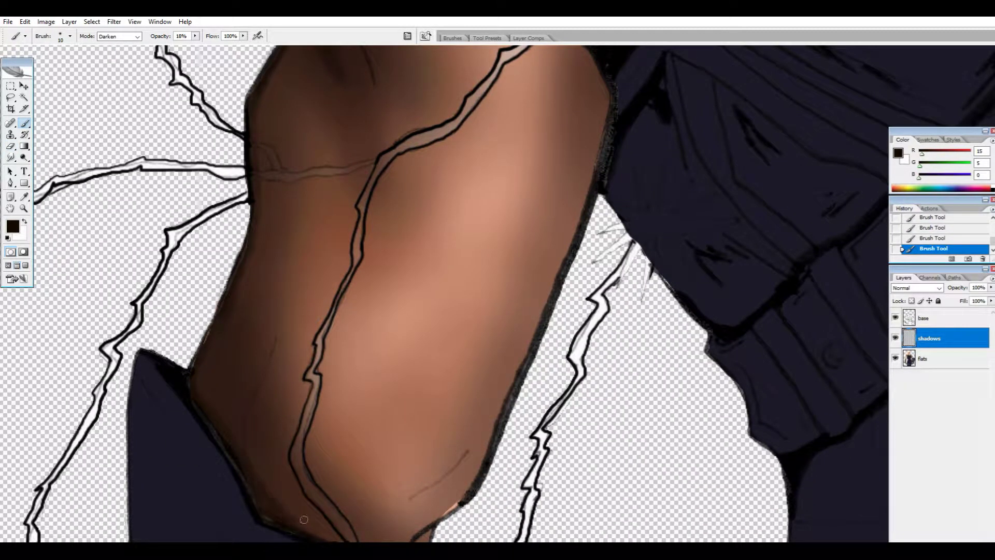
Step: Zoom out and pan to bring the other arm into view
key("ctrl+minus")
key("ctrl+minus")
key("ctrl+minus")
key("ctrl+equal")
key("ctrl+minus")
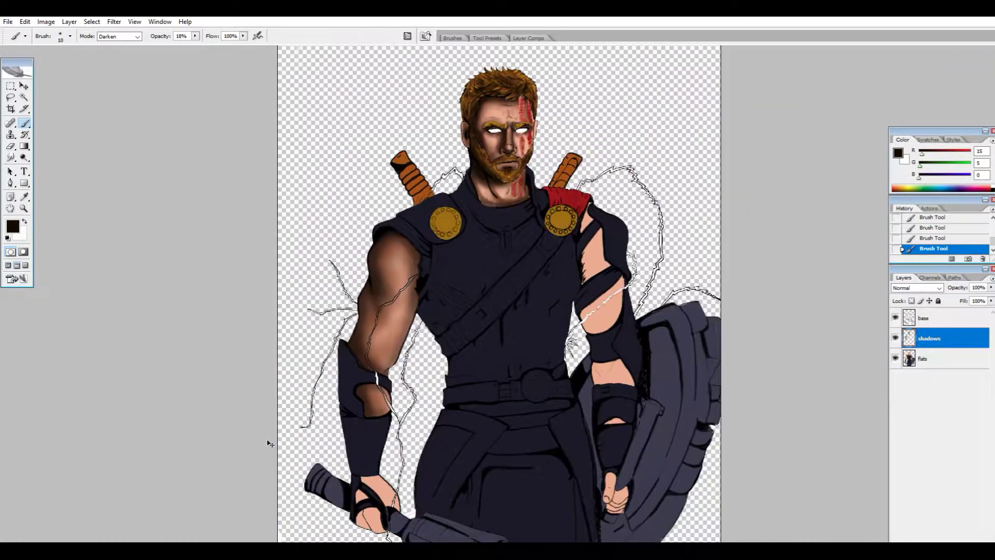
key("ctrl+equal")
key("ctrl+equal")
key("ctrl+equal")
key("ctrl+equal")
key("ctrl+minus")
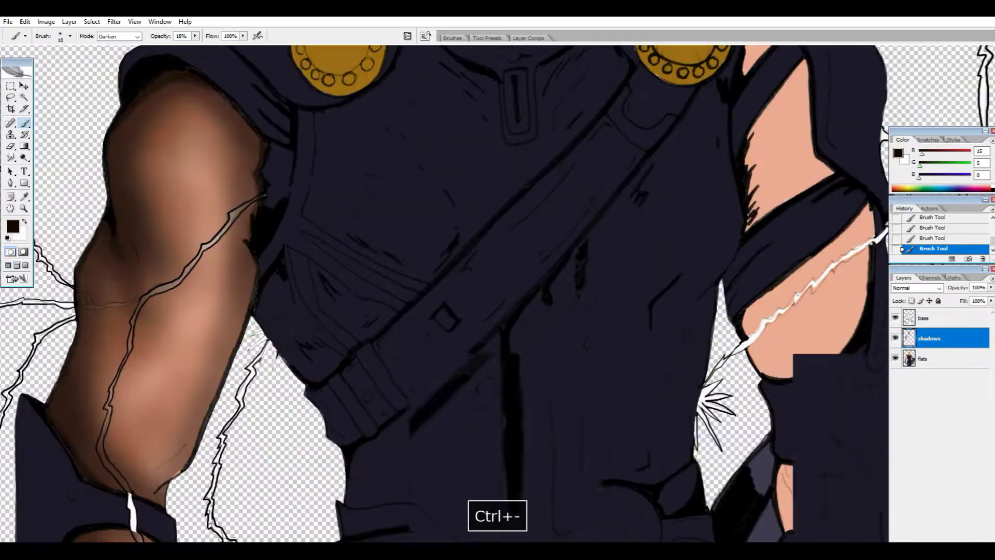
left_click_drag(369, 250, 321, 329)
scroll(320, 330, "up", 3)
Step: Lasso-select the other arm's bare skin, collar, upper, lower and forearm skin gaps
key("l")
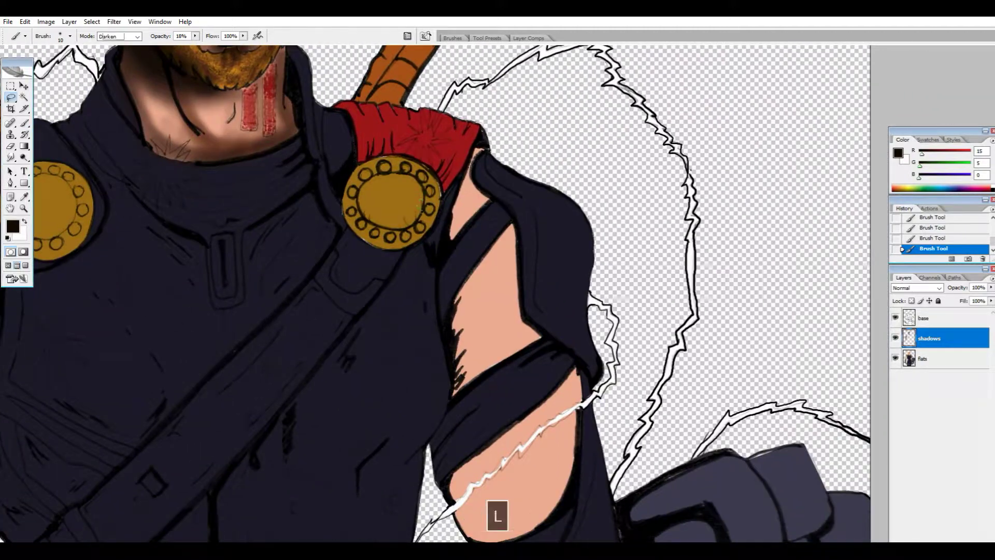
scroll(345, 225, "down", 5)
scroll(344, 225, "up", 2)
left_click_drag(456, 199, 424, 358)
left_click_drag(573, 313, 528, 72)
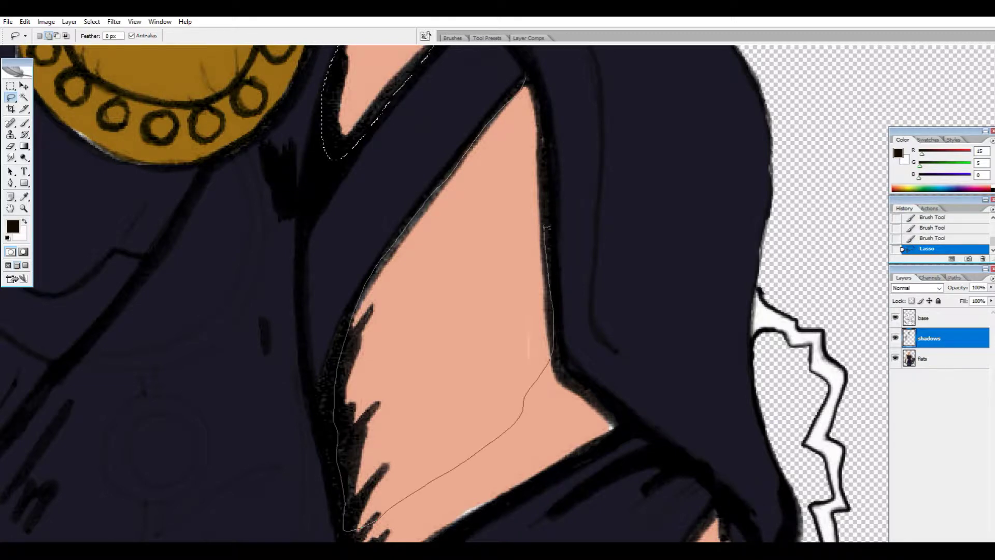
left_click_drag(548, 241, 512, 162)
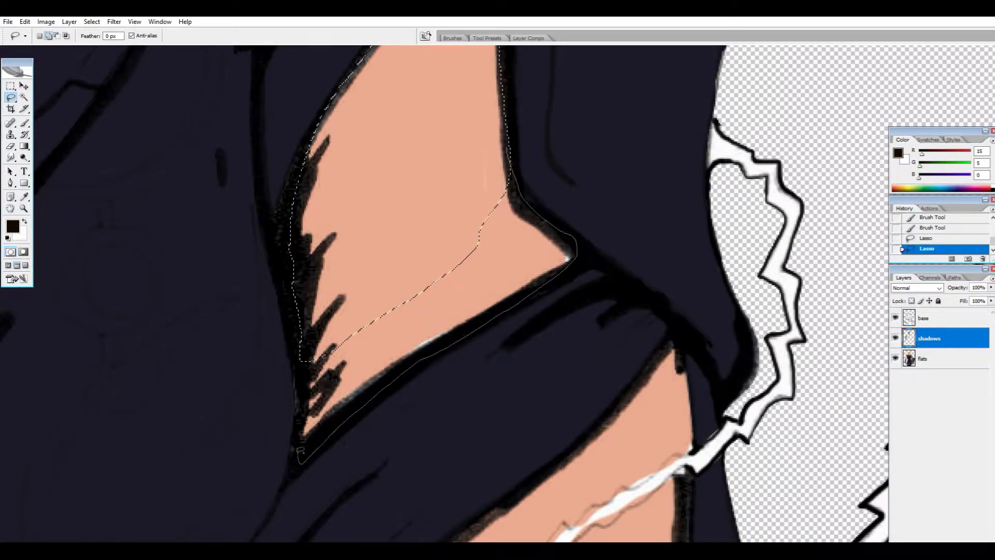
left_click_drag(451, 426, 433, 200)
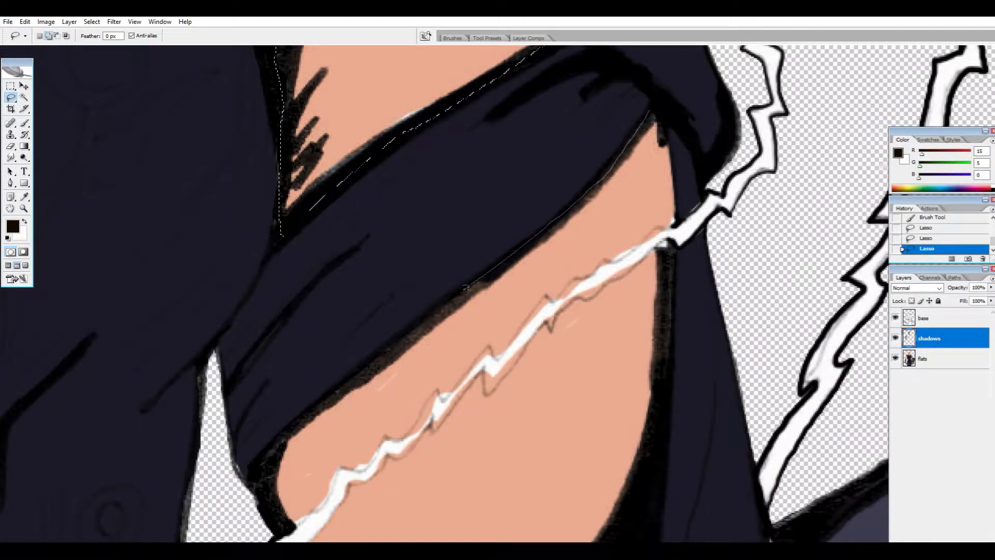
left_click_drag(671, 218, 669, 228)
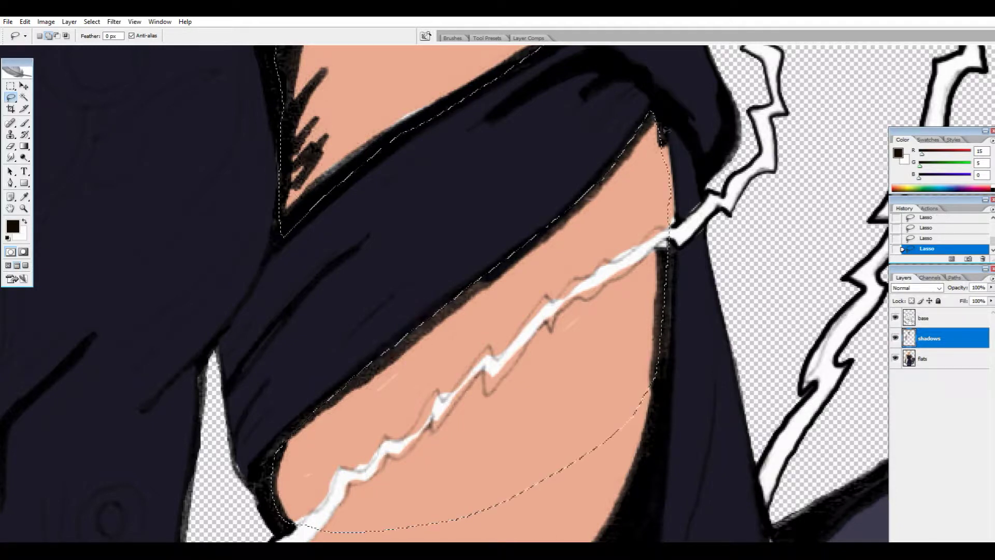
left_click_drag(538, 399, 538, 192)
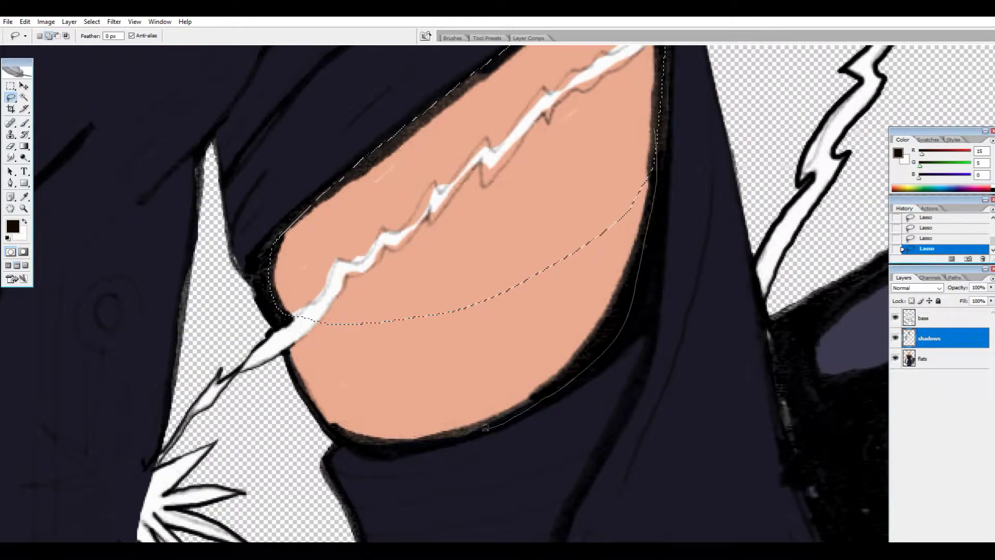
left_click_drag(473, 313, 523, 140)
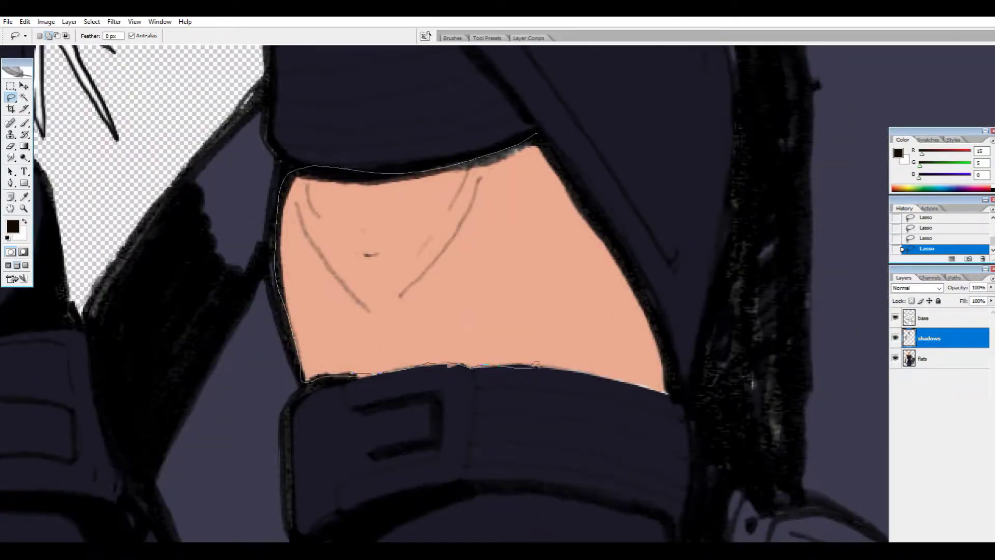
left_click_drag(580, 169, 537, 135)
left_click_drag(382, 524, 382, 382)
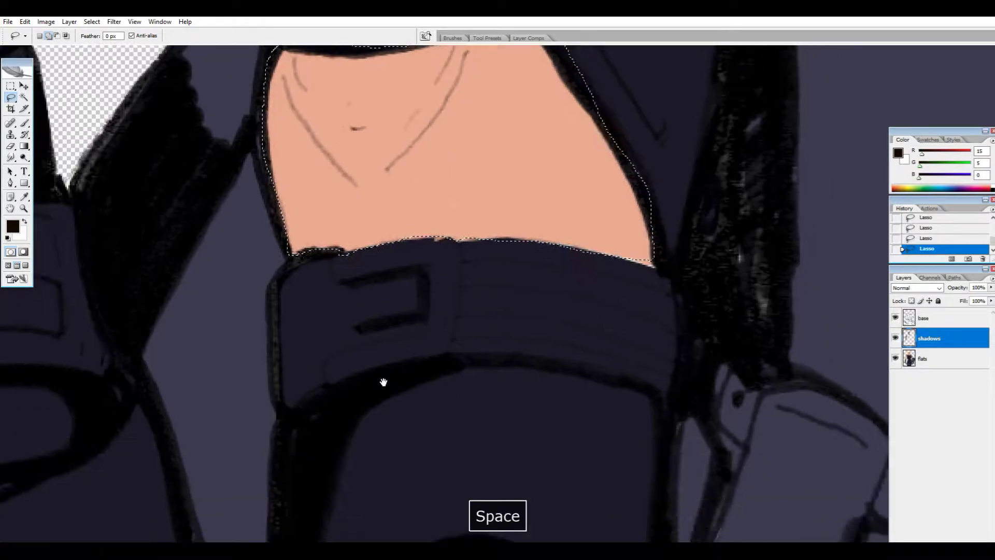
left_click_drag(362, 283, 270, 358)
Step: Add the thumb on the shield and the weapon-gripping hand's skin to the selection
left_click_drag(445, 286, 312, 211)
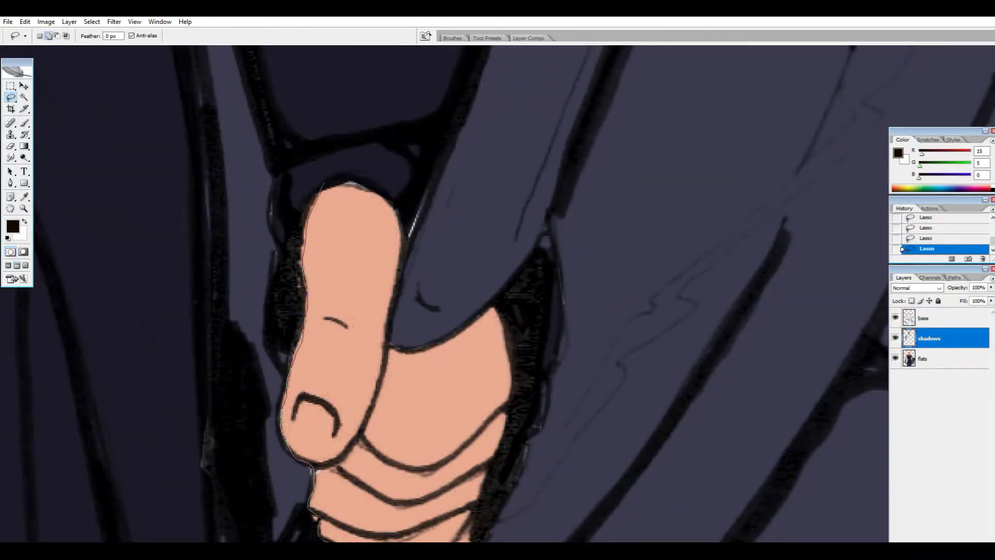
left_click_drag(505, 432, 499, 283)
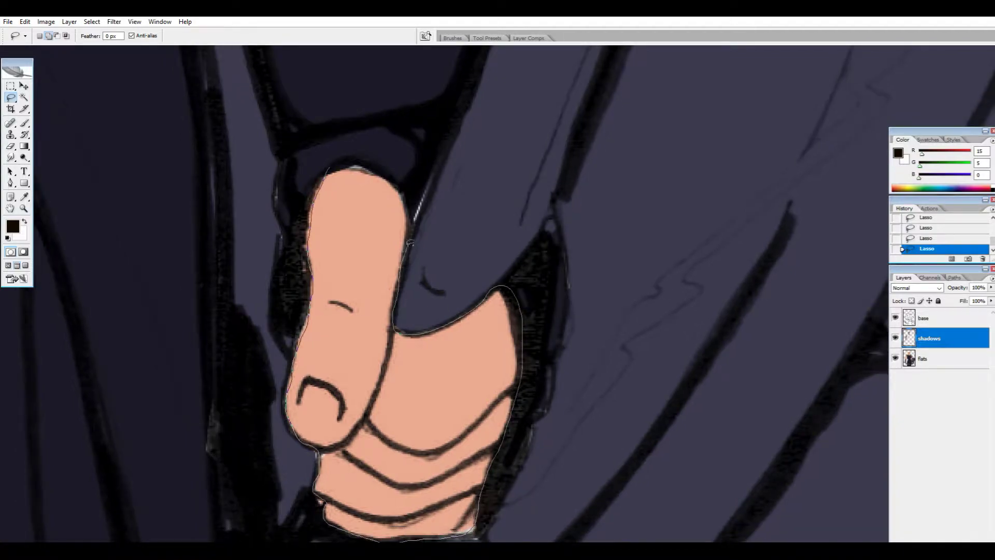
left_click_drag(335, 162, 434, 454)
key("ctrl+minus")
left_click_drag(400, 388, 445, 317)
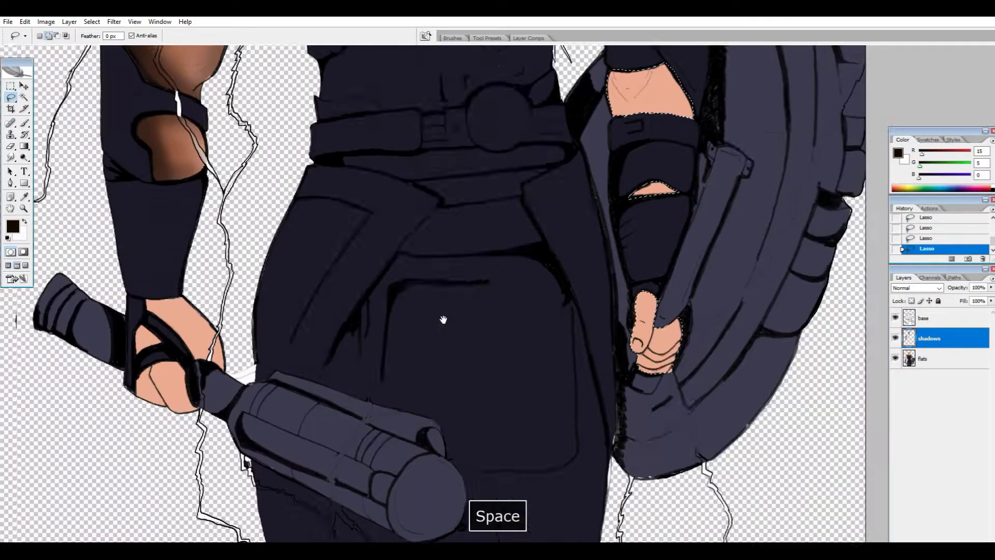
key("ctrl+equal")
left_click_drag(466, 263, 295, 231)
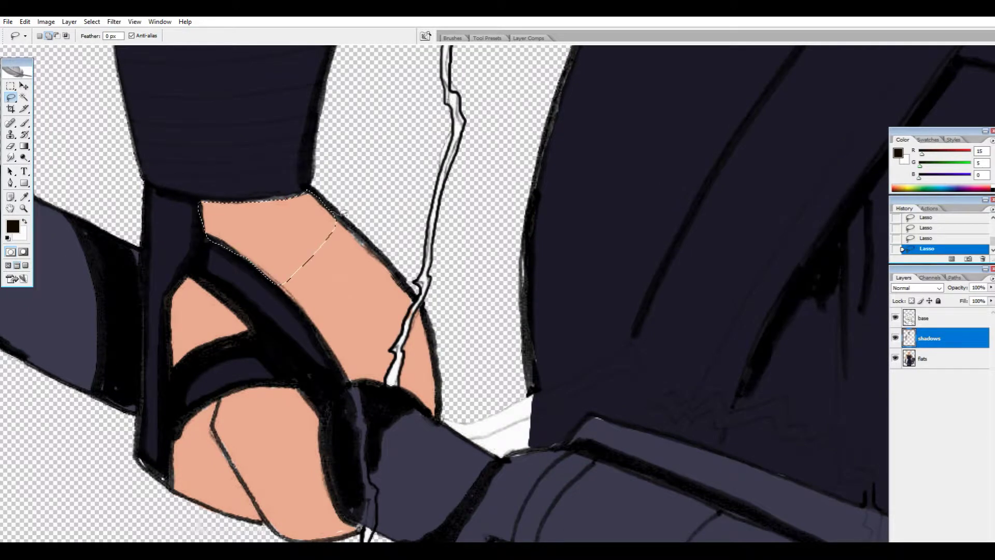
left_click_drag(426, 404, 417, 398)
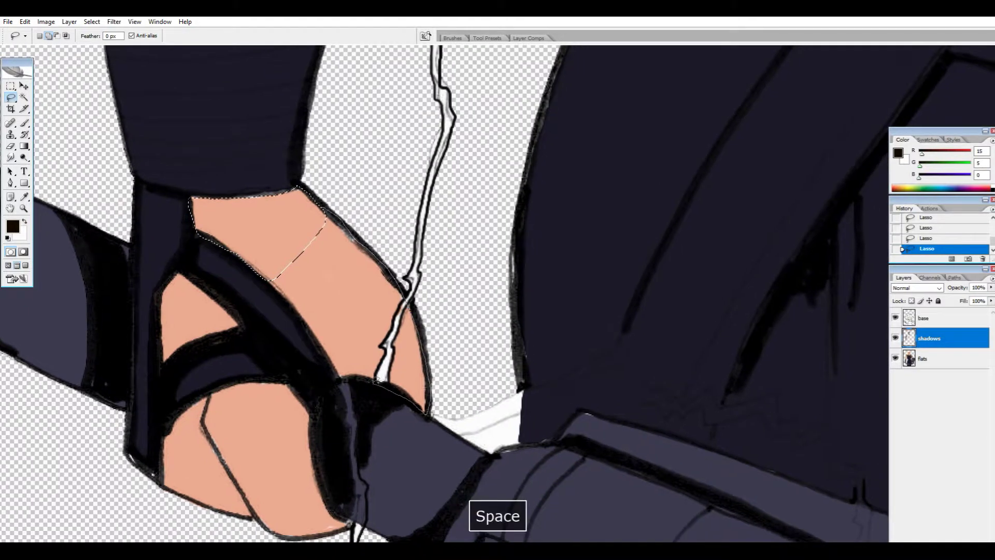
left_click_drag(298, 237, 320, 149)
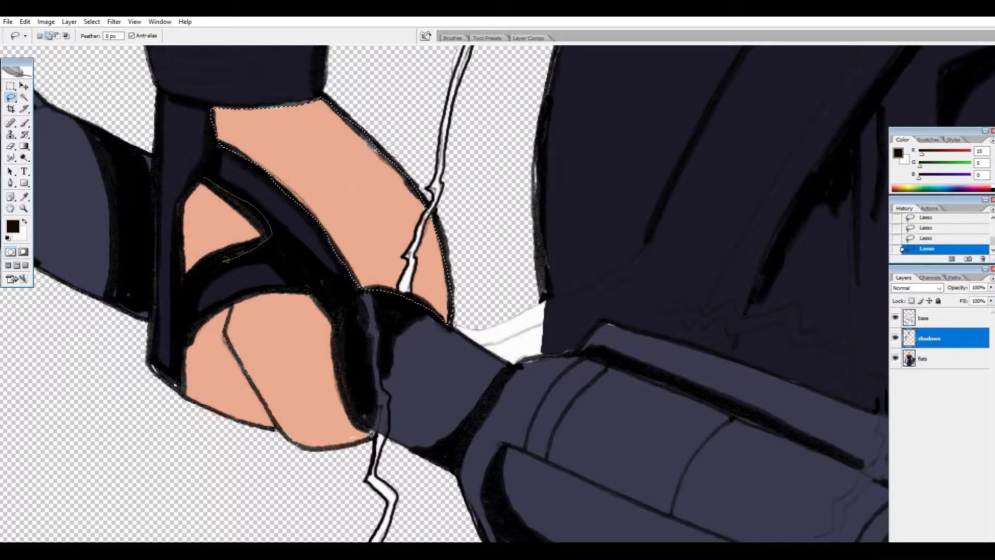
left_click_drag(182, 202, 182, 200)
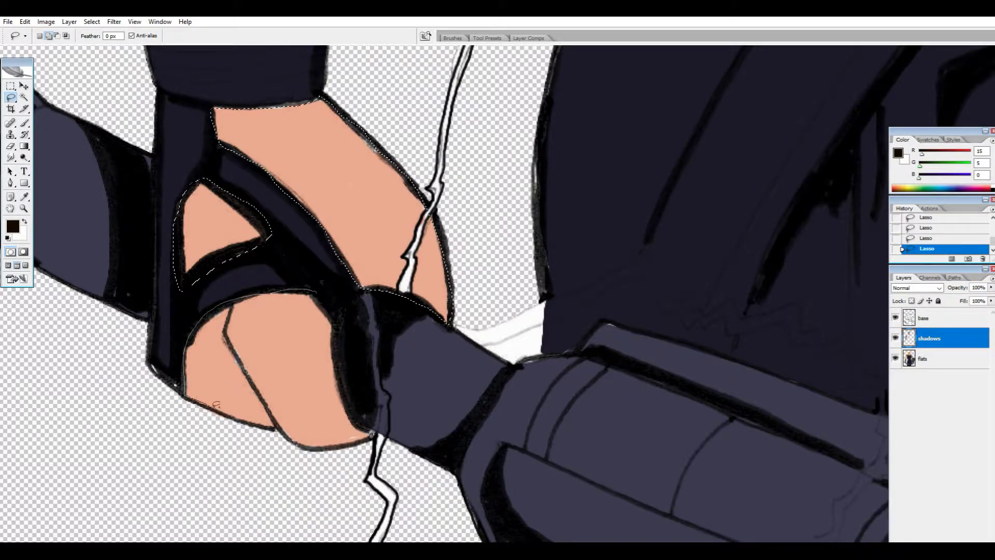
left_click_drag(328, 445, 367, 293)
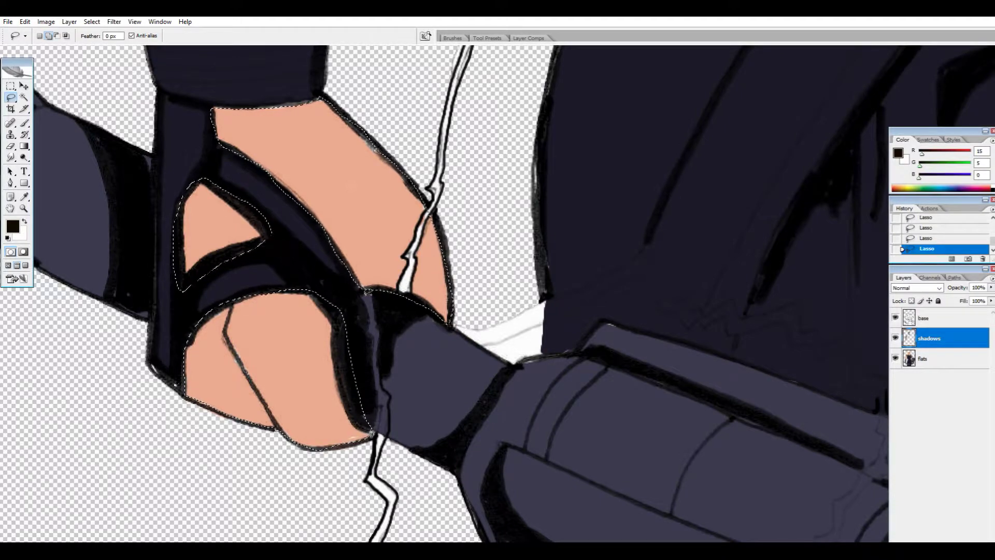
Step: Frame the shoulder's collar skin and switch to the soft brush for shading
key("ctrl+minus")
left_click_drag(361, 305, 107, 539)
key("ctrl+equal")
key("ctrl+equal")
mouse_move(654, 234)
left_mouse_down()
mouse_move(624, 141)
mouse_move(552, 213)
left_mouse_up()
key("b")
left_click(13, 226)
Step: With a brown colour and larger brush, shade the collar and upper and middle arm skin
left_click(444, 212)
left_click(602, 158)
key("bracketright")
mouse_move(576, 137)
left_mouse_down()
mouse_move(464, 417)
mouse_move(518, 233)
left_mouse_up()
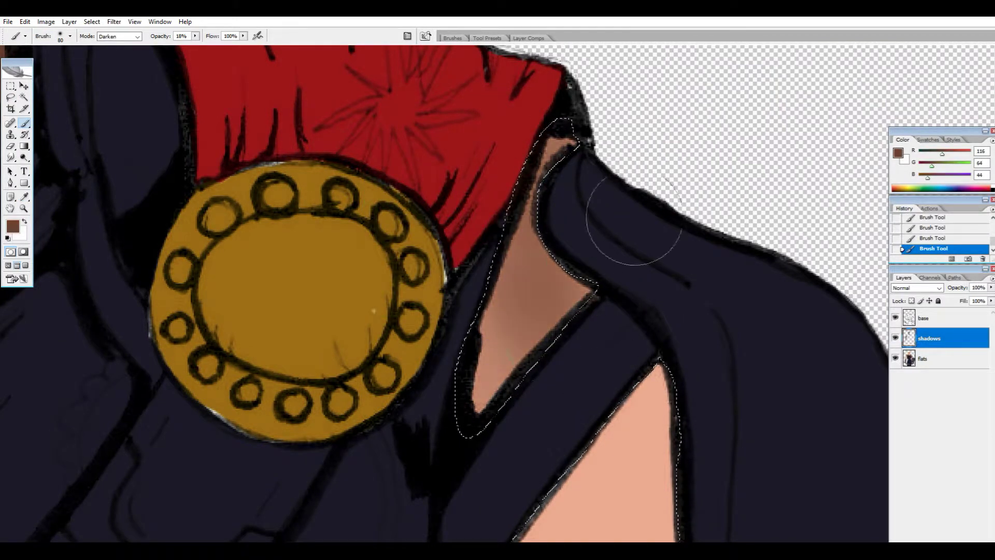
key("ctrl+minus")
mouse_move(523, 301)
left_mouse_down()
mouse_move(508, 184)
mouse_move(476, 321)
mouse_move(518, 207)
mouse_move(464, 375)
left_mouse_up()
left_click_drag(511, 326, 457, 168)
left_click_drag(523, 181, 492, 332)
mouse_move(518, 208)
left_mouse_down()
mouse_move(430, 356)
mouse_move(488, 311)
mouse_move(435, 353)
left_mouse_up()
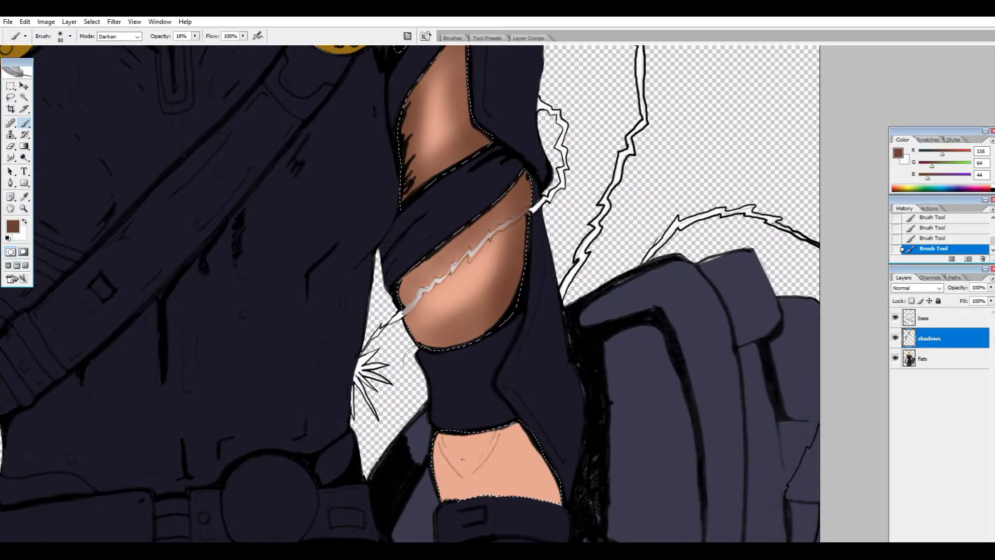
left_click_drag(518, 182, 414, 337)
left_click_drag(493, 259, 425, 337)
Step: Shade the lower skin gap, thumb, fingers and the weapon-gripping hand in brown
mouse_move(465, 462)
left_mouse_down()
mouse_move(428, 244)
mouse_move(497, 223)
mouse_move(466, 269)
left_mouse_up()
left_click_drag(513, 223, 513, 280)
left_click_drag(438, 394, 383, 150)
mouse_move(394, 311)
left_mouse_down()
mouse_move(414, 362)
mouse_move(394, 321)
left_mouse_up()
mouse_move(404, 358)
left_mouse_down()
mouse_move(438, 401)
mouse_move(426, 408)
left_mouse_up()
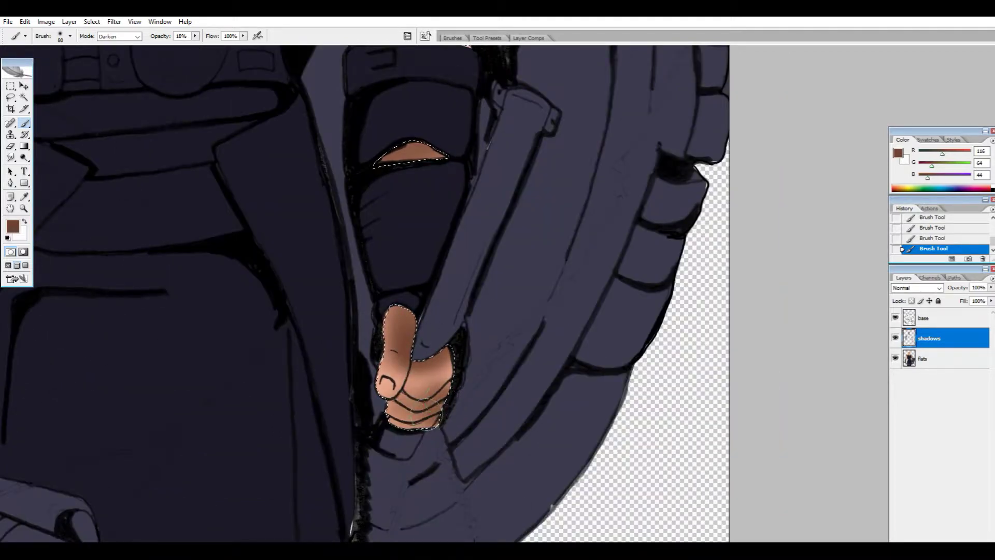
mouse_move(361, 198)
left_mouse_down()
mouse_move(459, 231)
mouse_move(538, 186)
left_mouse_up()
left_click_drag(342, 218, 415, 243)
left_click_drag(436, 306, 384, 352)
mouse_move(373, 311)
left_mouse_down()
mouse_move(396, 365)
mouse_move(333, 281)
left_mouse_up()
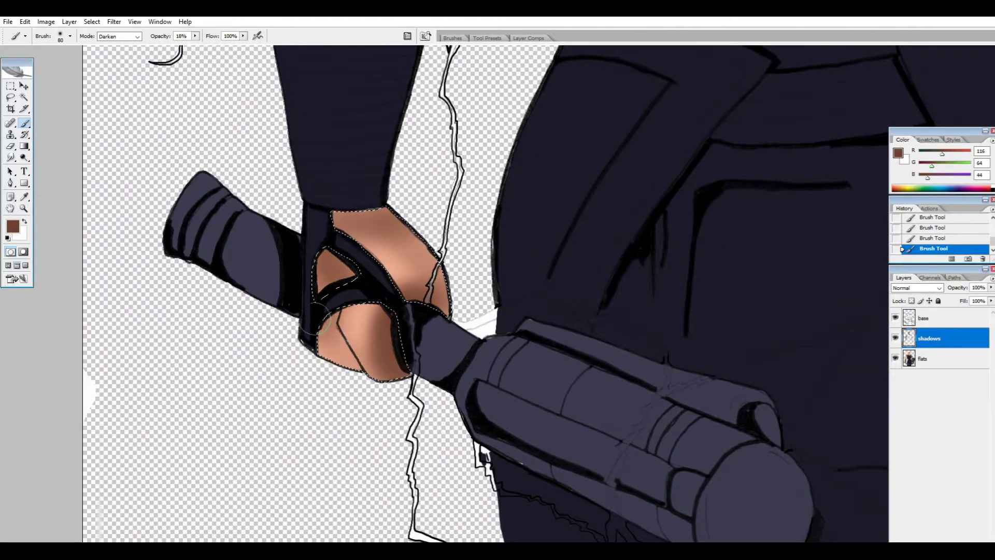
left_click_drag(320, 321, 373, 352)
left_click_drag(342, 290, 357, 229)
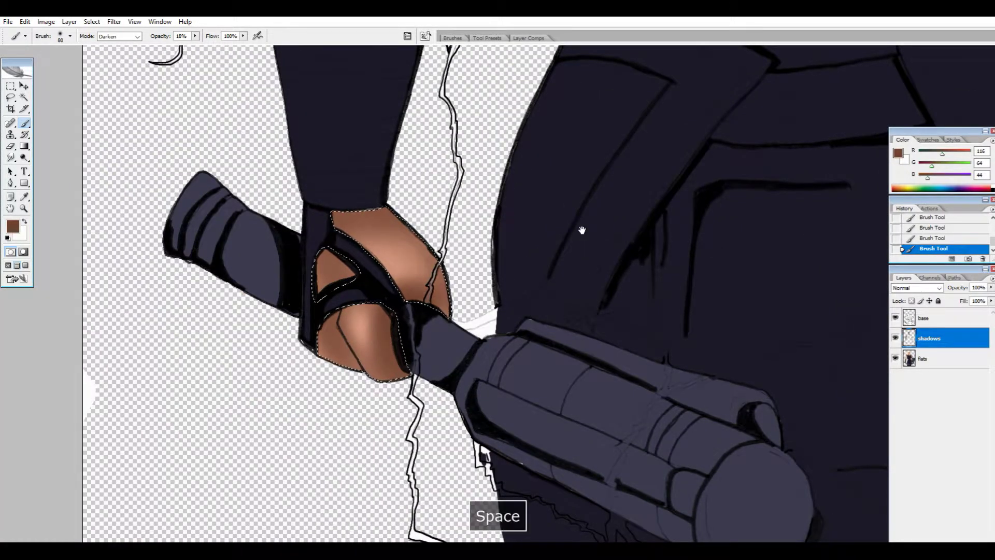
Step: Switch to a darker brown and deepen the upper arm's skin edges
key("ctrl+minus")
key("ctrl+minus")
key("ctrl+equal")
key("ctrl+equal")
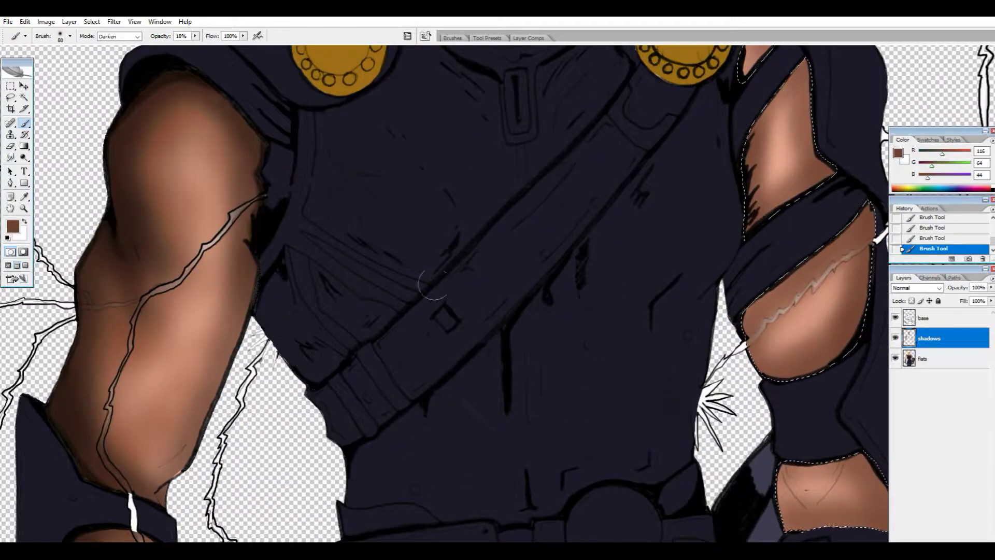
left_click_drag(519, 260, 274, 415)
left_click(13, 226)
left_click(600, 158)
left_click_drag(498, 145, 549, 270)
mouse_move(518, 197)
left_mouse_down()
mouse_move(582, 344)
mouse_move(541, 249)
left_mouse_up()
mouse_move(519, 218)
left_mouse_down()
mouse_move(487, 389)
mouse_move(443, 202)
left_mouse_up()
Step: Darken the forearm, lower and upper skin gaps, thumb and weapon-gripping hand
mouse_move(532, 329)
left_mouse_down()
mouse_move(518, 221)
mouse_move(498, 326)
left_mouse_up()
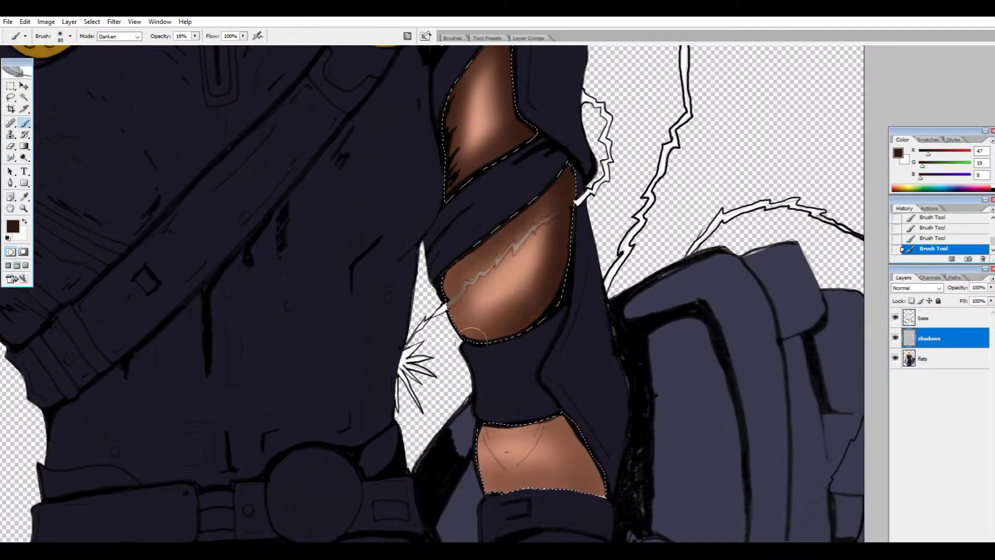
left_click_drag(549, 244, 512, 47)
mouse_move(467, 290)
left_mouse_down()
mouse_move(507, 299)
mouse_move(457, 291)
left_mouse_up()
left_click_drag(506, 518, 507, 222)
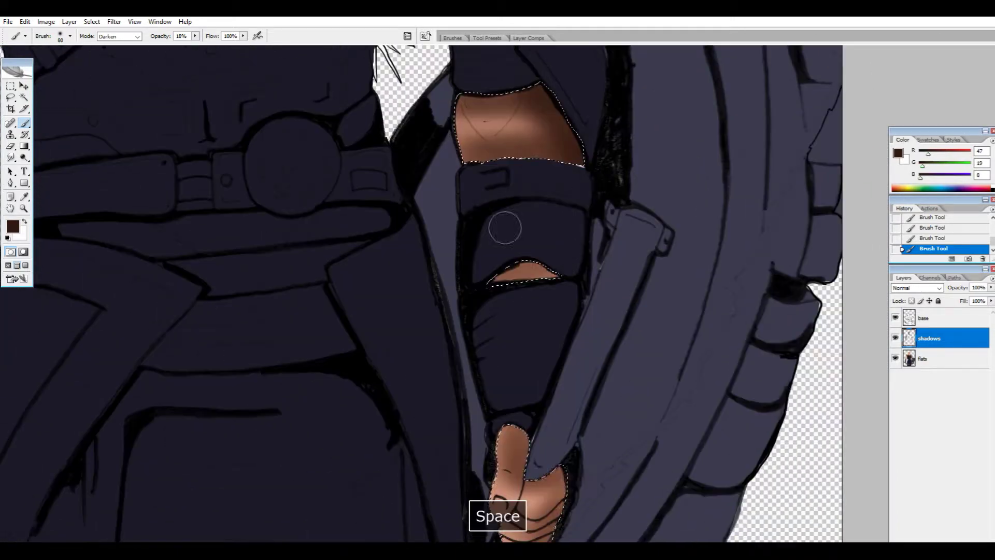
mouse_move(539, 374)
left_mouse_down()
mouse_move(495, 280)
mouse_move(519, 358)
left_mouse_up()
mouse_move(519, 358)
left_mouse_down()
mouse_move(318, 333)
mouse_move(674, 290)
left_mouse_up()
left_click_drag(410, 311, 456, 441)
mouse_move(482, 362)
left_mouse_down()
mouse_move(461, 440)
mouse_move(394, 425)
mouse_move(440, 404)
left_mouse_up()
Step: Deepen the forearm shading with a reddish brown, then zoom out to the whole figure
key("ctrl+minus")
left_click_drag(427, 344, 296, 345, "space")
left_click_drag(467, 420, 417, 469)
left_click(12, 226)
left_click(482, 234)
left_click(595, 157)
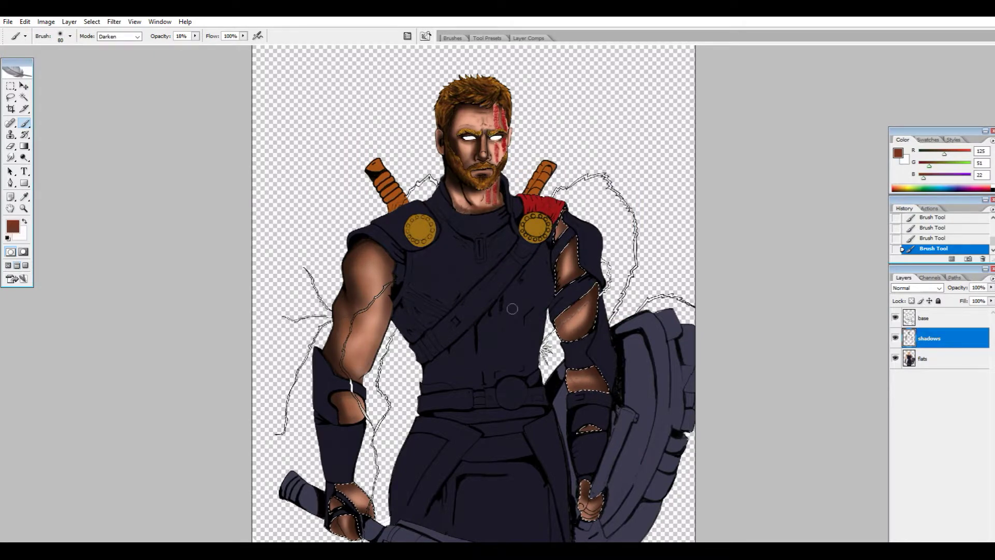
key("ctrl+plus")
key("ctrl+plus")
left_click_drag(433, 291, 288, 368)
left_click_drag(678, 333, 612, 249)
left_click_drag(622, 363, 570, 197)
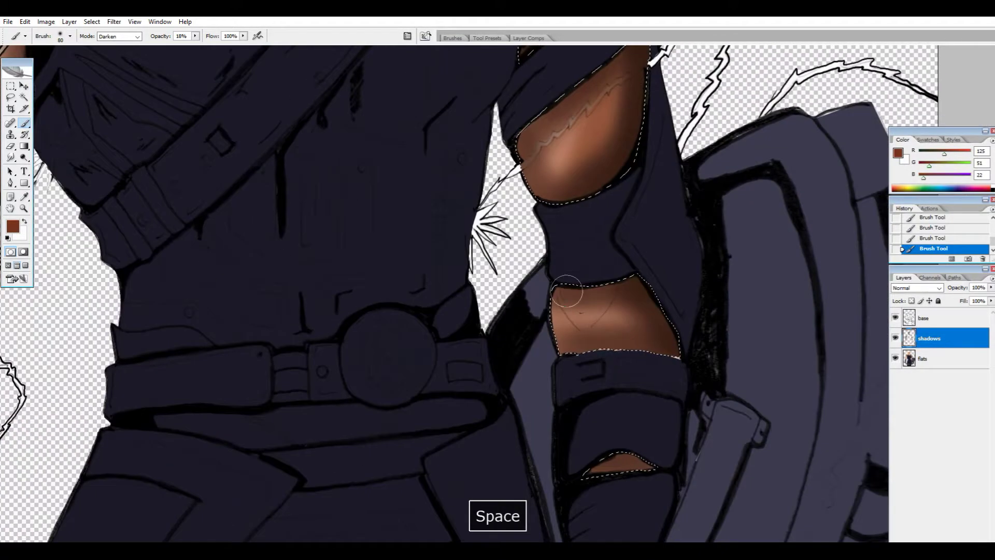
scroll(582, 256, "down", 5)
key("ctrl+minus")
key("ctrl+minus")
key("ctrl+minus")
key("ctrl+minus")
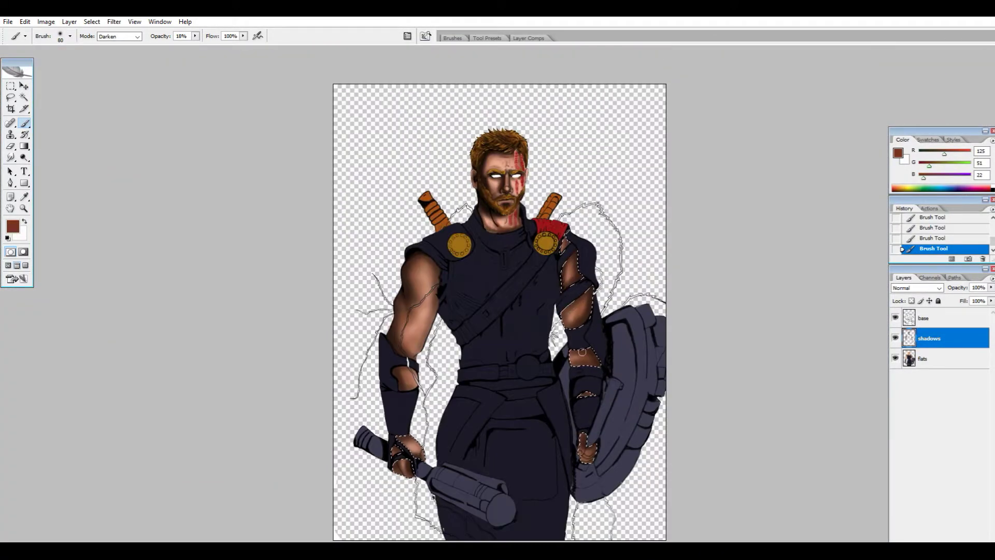
Step: Deselect the arm skin, save, and show the drawing in standard screen mode
left_click_drag(582, 350, 587, 341)
key("ctrl+equal")
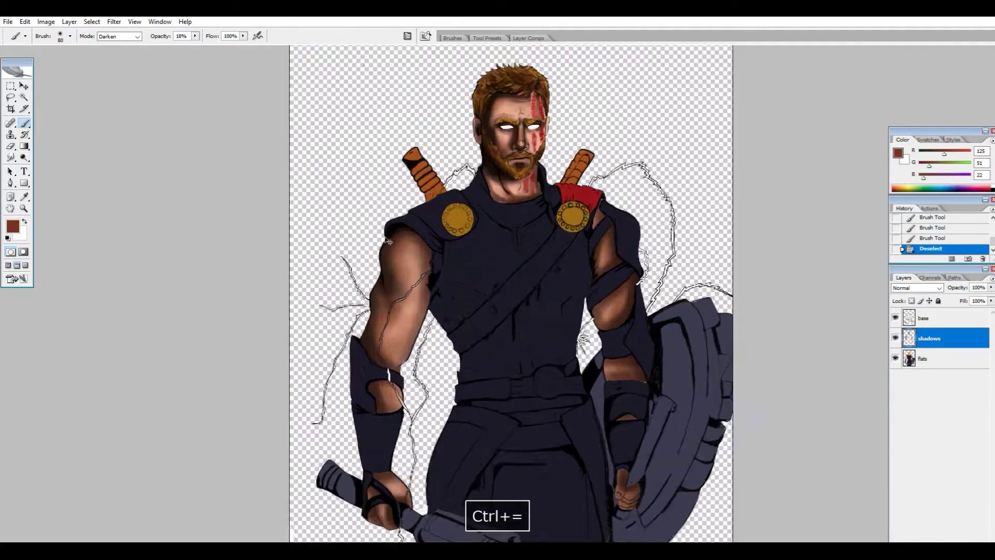
key("ctrl+equal")
key("ctrl+equal")
left_click_drag(386, 238, 344, 352)
mouse_move(445, 241)
left_mouse_down()
mouse_move(445, 361)
mouse_move(455, 295)
left_mouse_up()
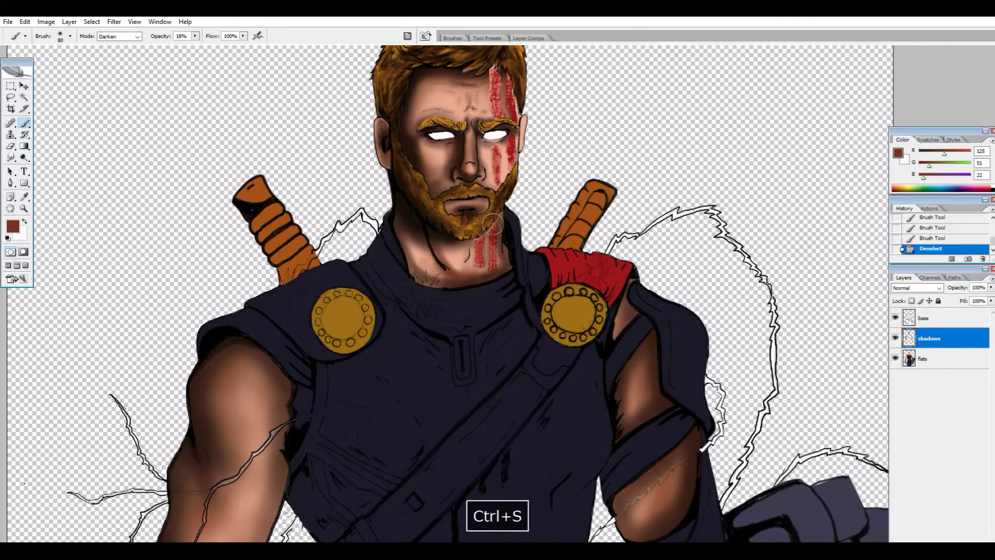
left_click(8, 265)
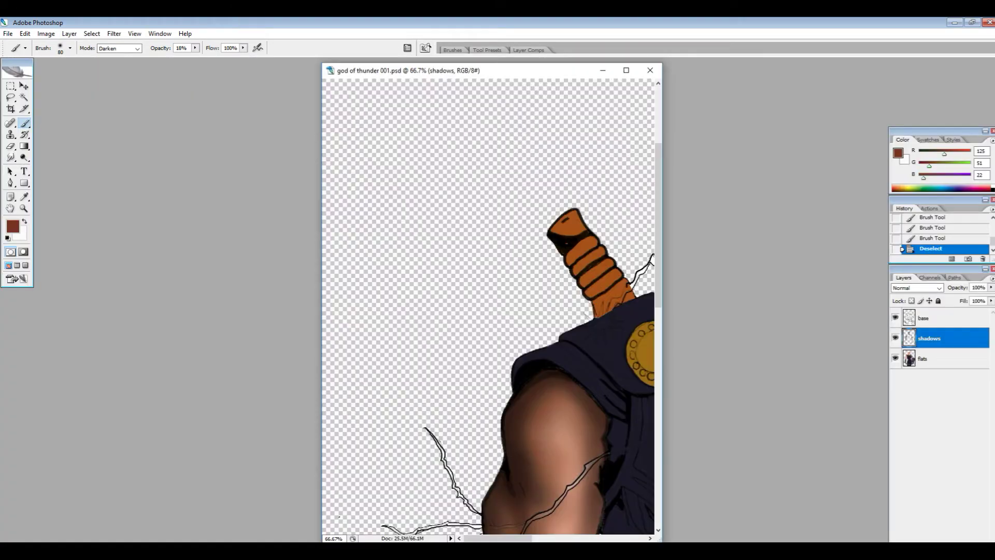